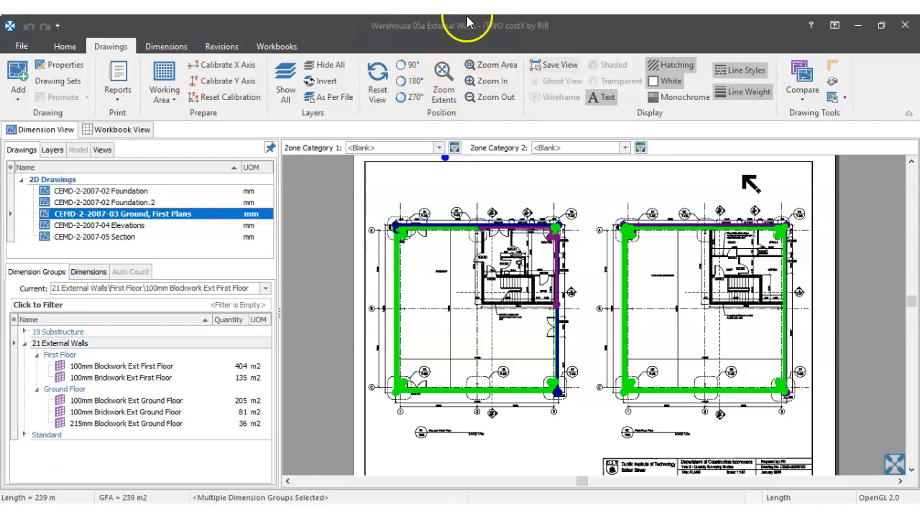
left_click(20, 49)
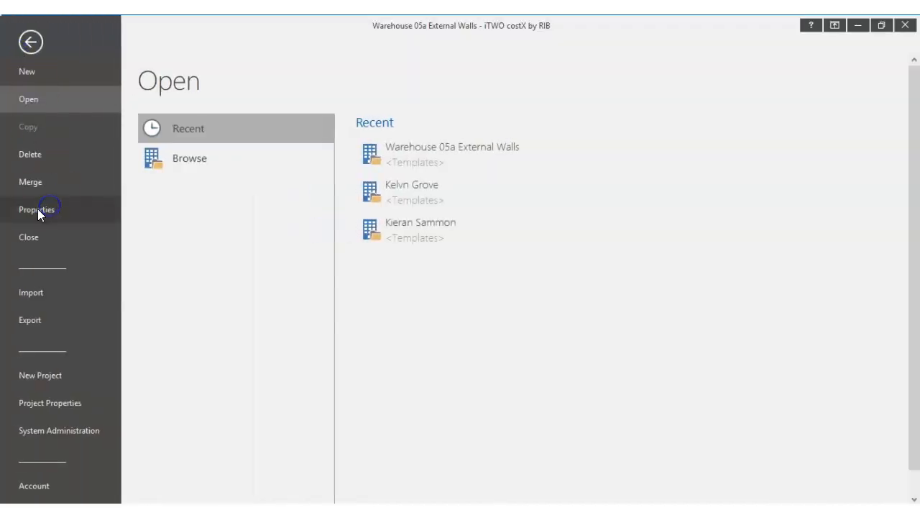
left_click(37, 209)
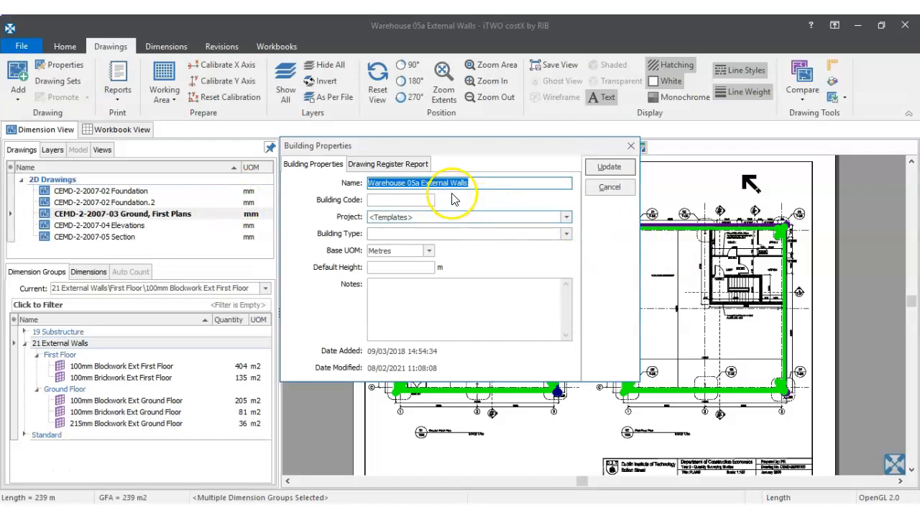
left_click(468, 182)
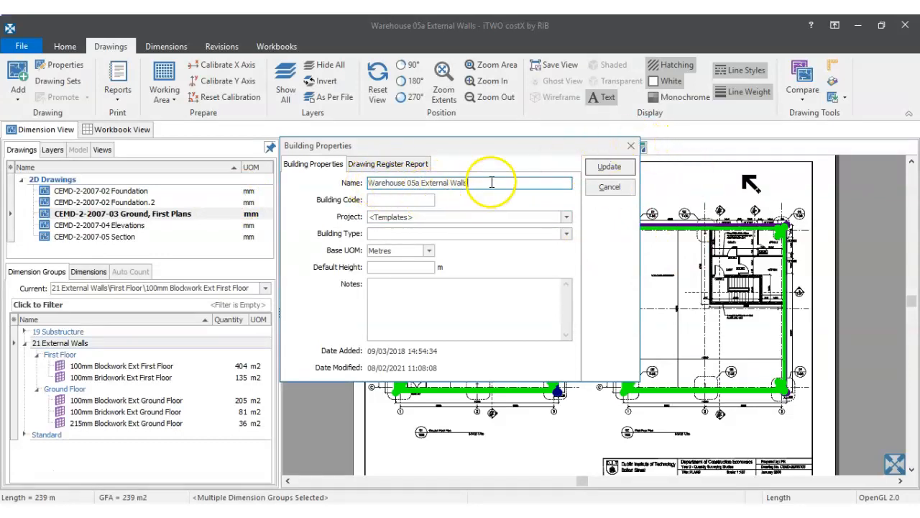
left_click(631, 146)
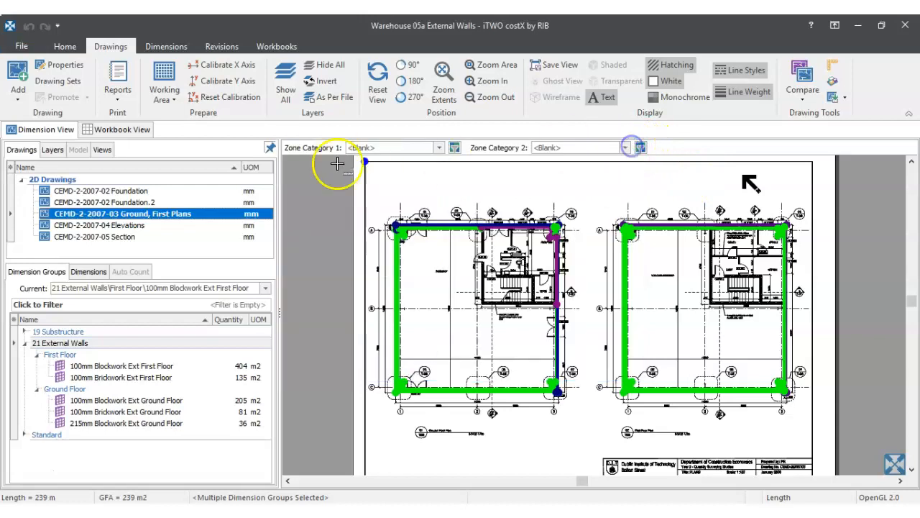
- Check that the Rename Buildings working option is enabled in the general global options and accept them
left_click(22, 47)
scroll(43, 488, "down", 1)
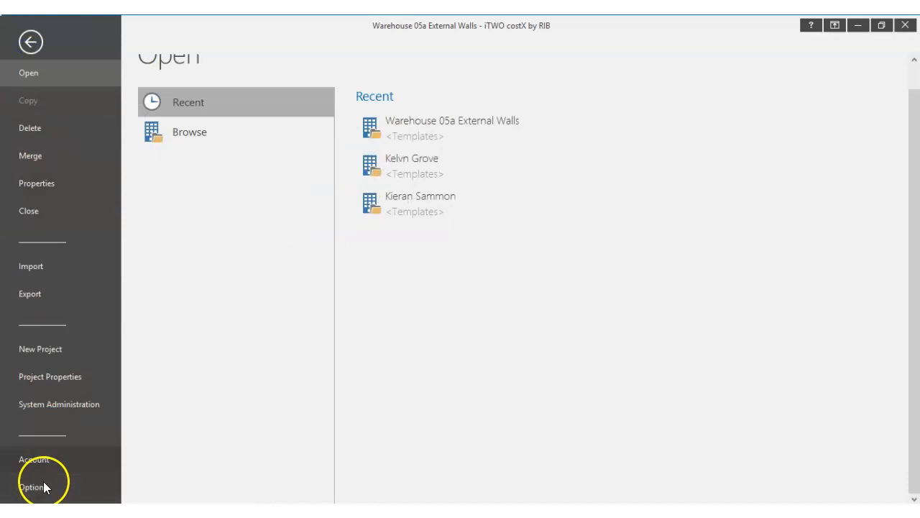
scroll(44, 454, "up", 1)
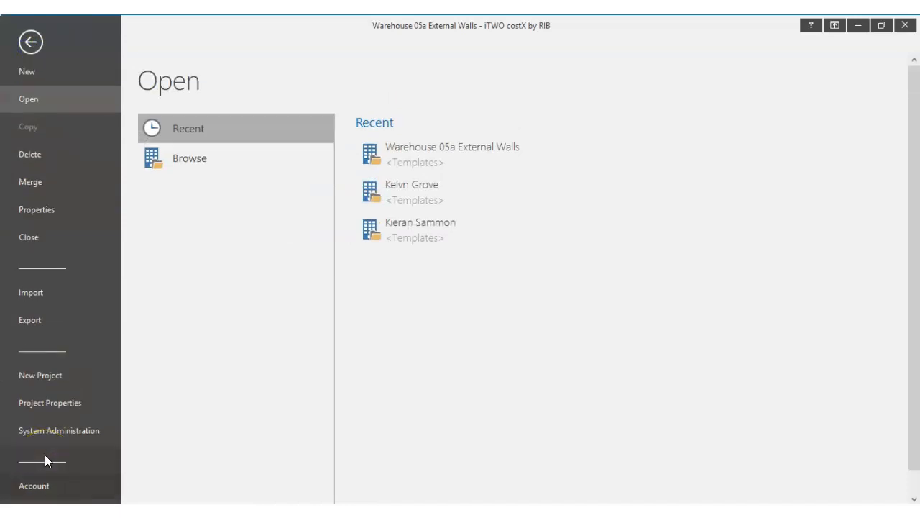
scroll(45, 454, "down", 1)
left_click(39, 487)
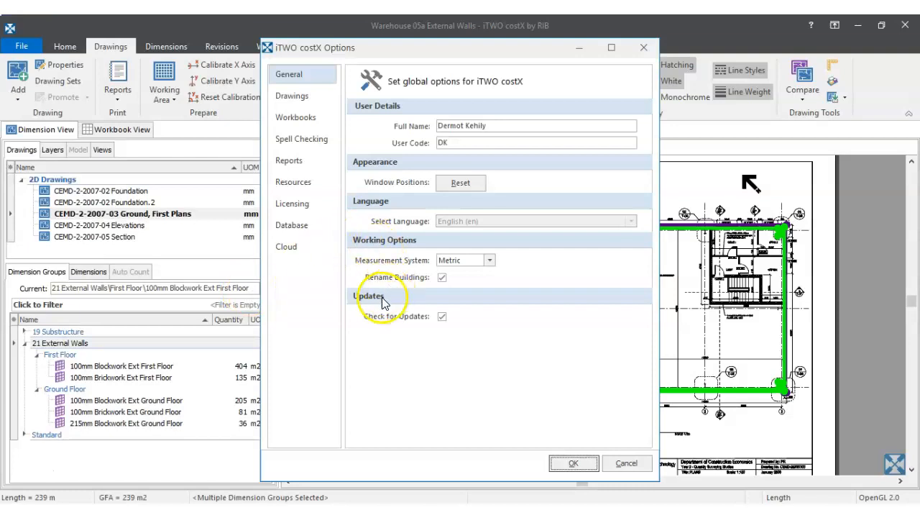
left_click(443, 278)
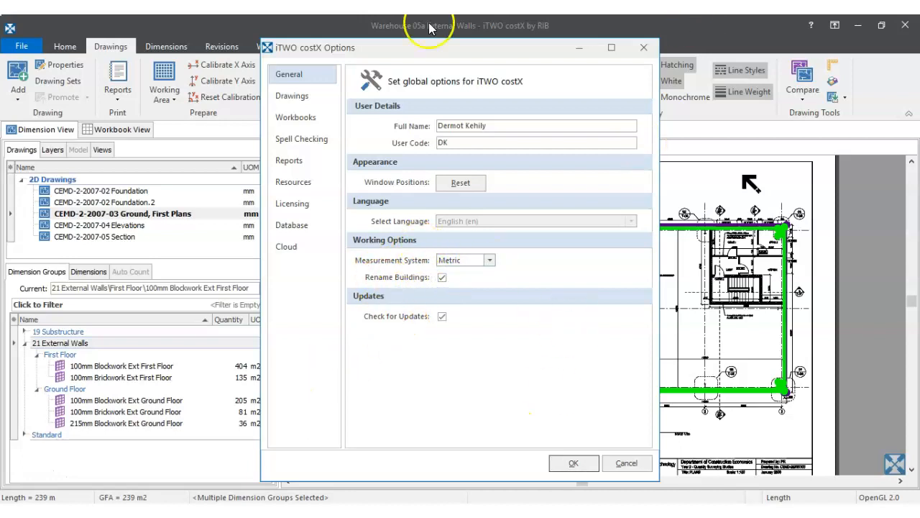
left_click(573, 464)
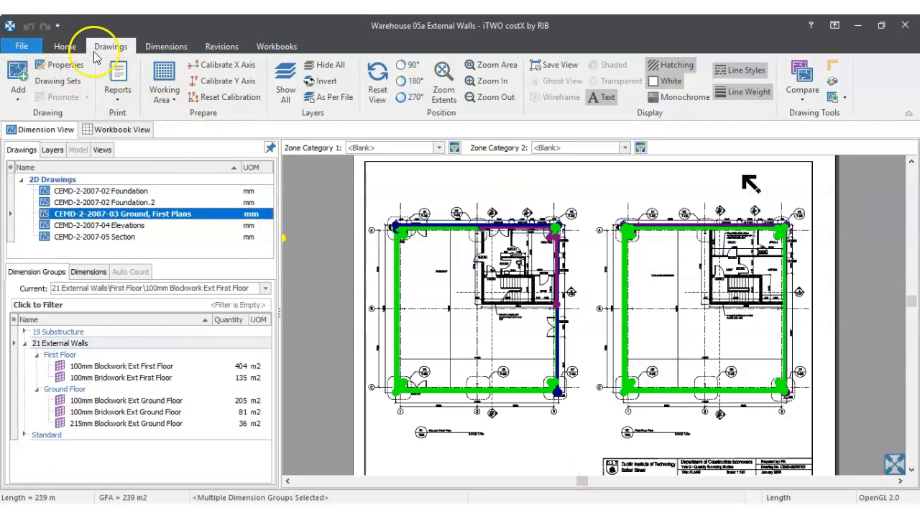
- Rename the building as Warehouse 05b Internal Walls and collapse the 21 External Walls dimension group
left_click(22, 45)
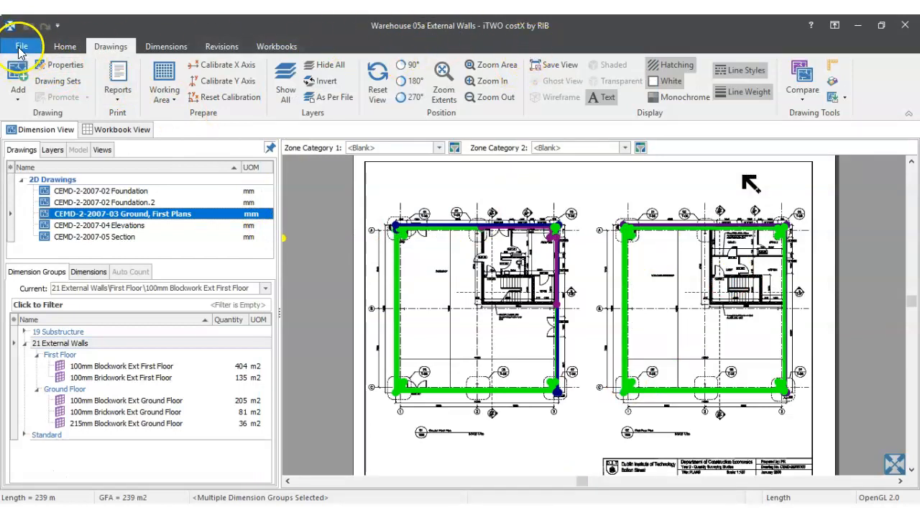
left_click(19, 248)
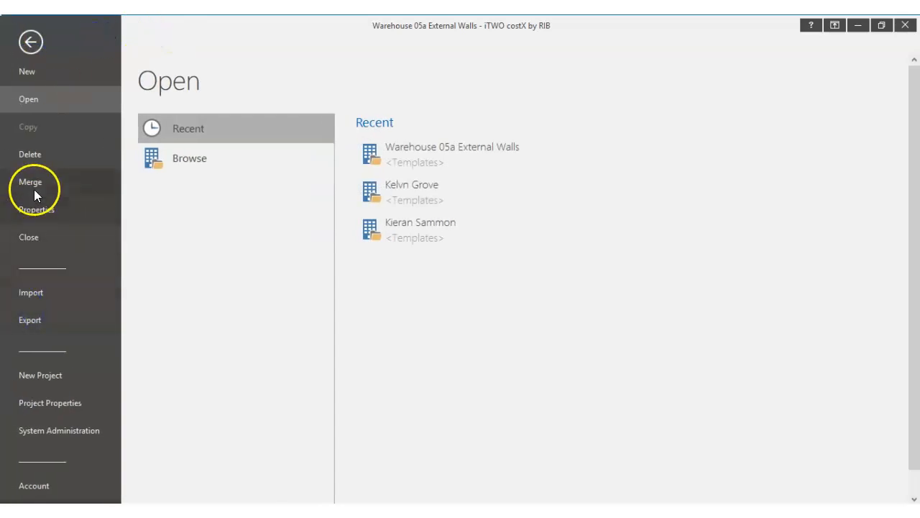
left_click(34, 215)
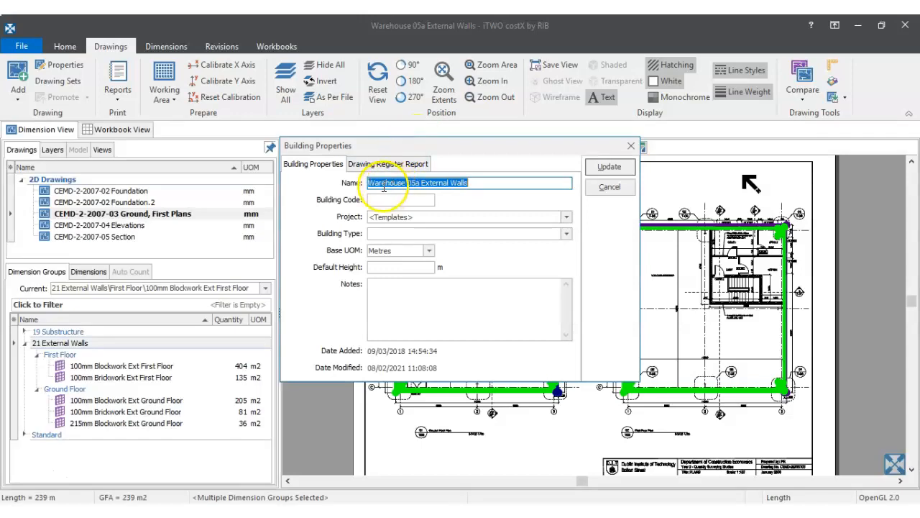
left_click(384, 181)
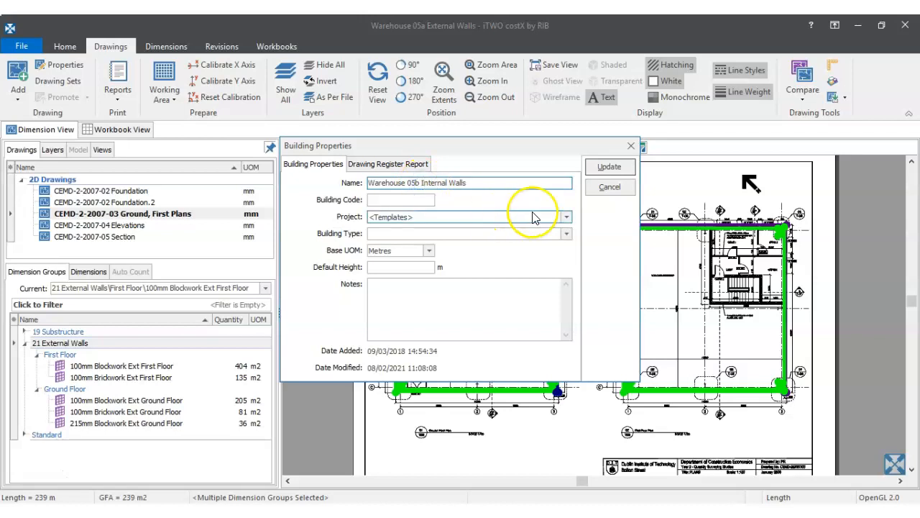
left_click(609, 166)
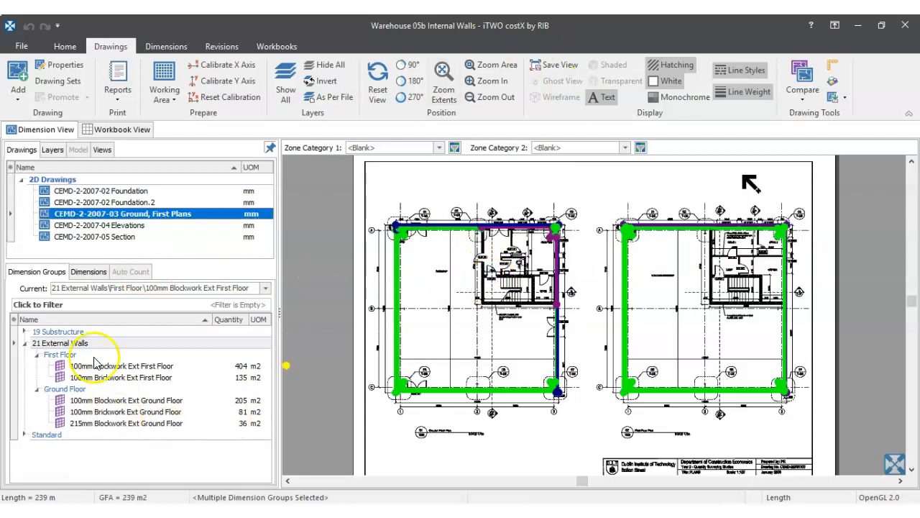
left_click(23, 344)
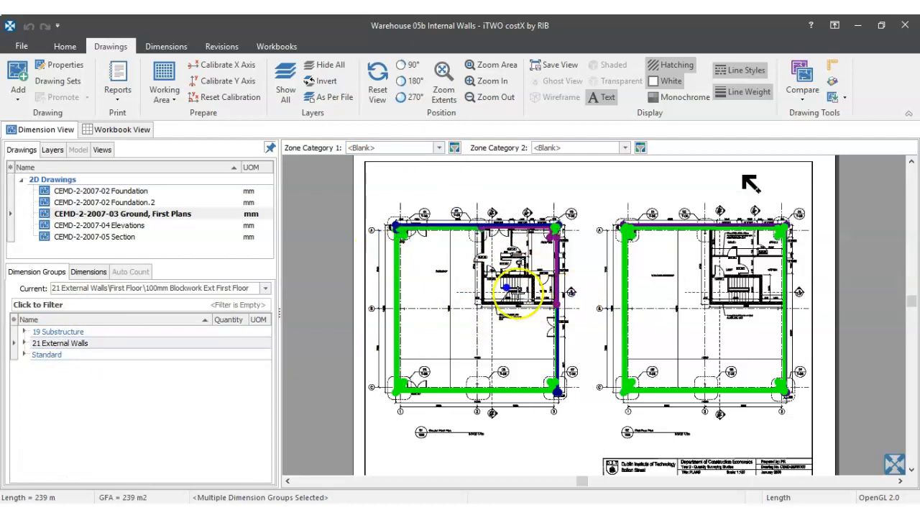
- Examine the internal wall layout, dimensions and block specification note around the stairs, store and reception on the ground floor plan
scroll(519, 265, "up", 3)
scroll(551, 291, "down", 2)
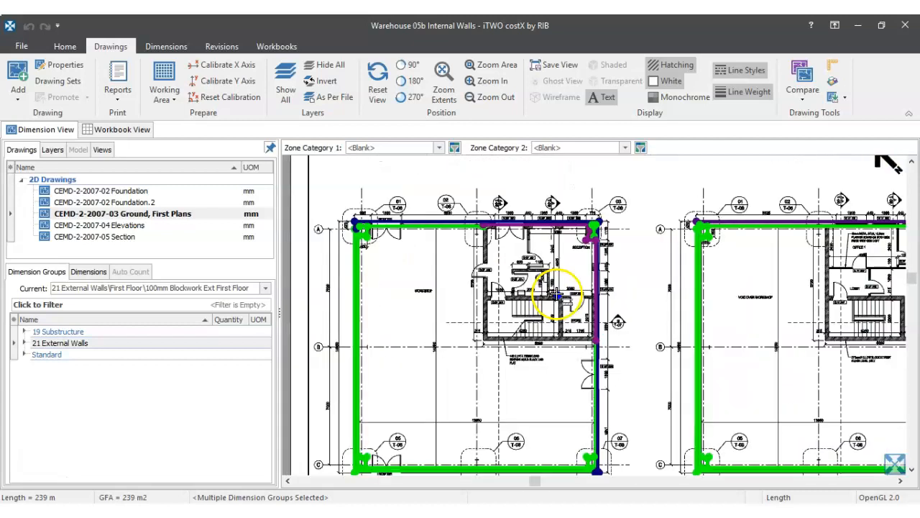
scroll(486, 257, "up", 3)
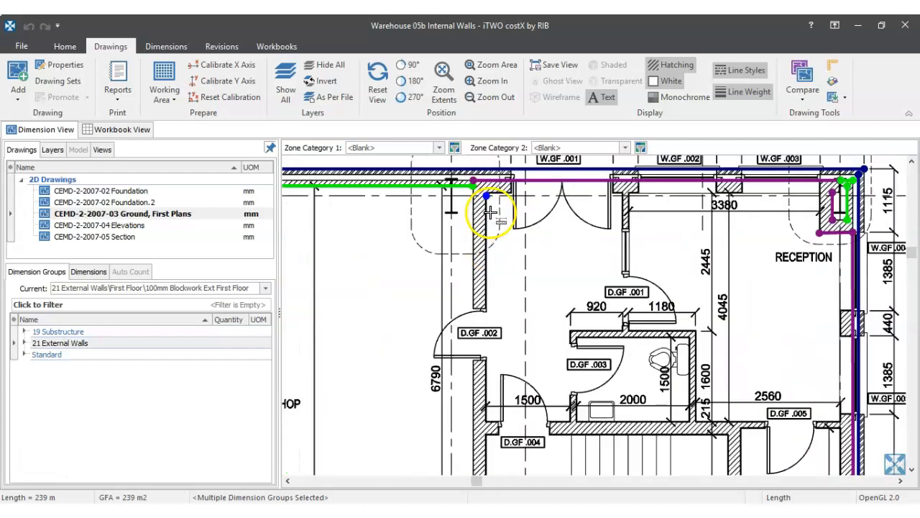
scroll(490, 220, "down", 2)
left_click_drag(491, 296, 499, 215)
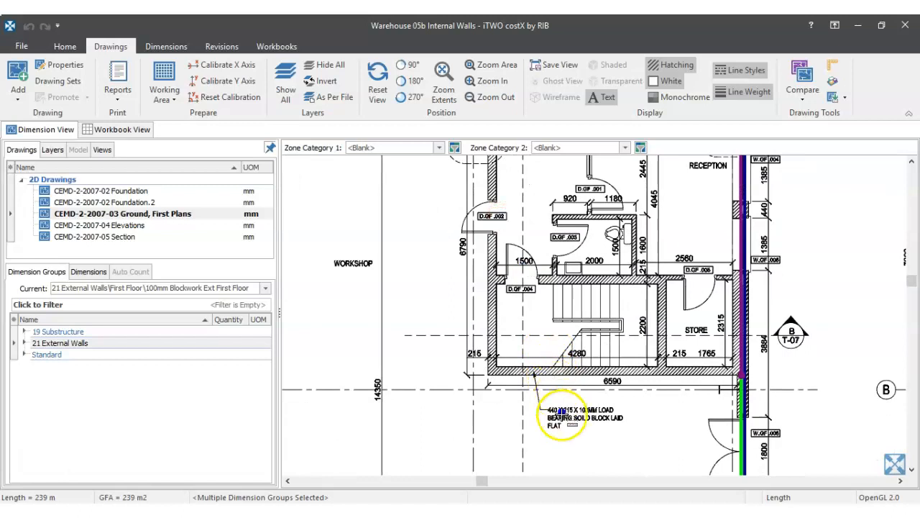
scroll(561, 411, "up", 3)
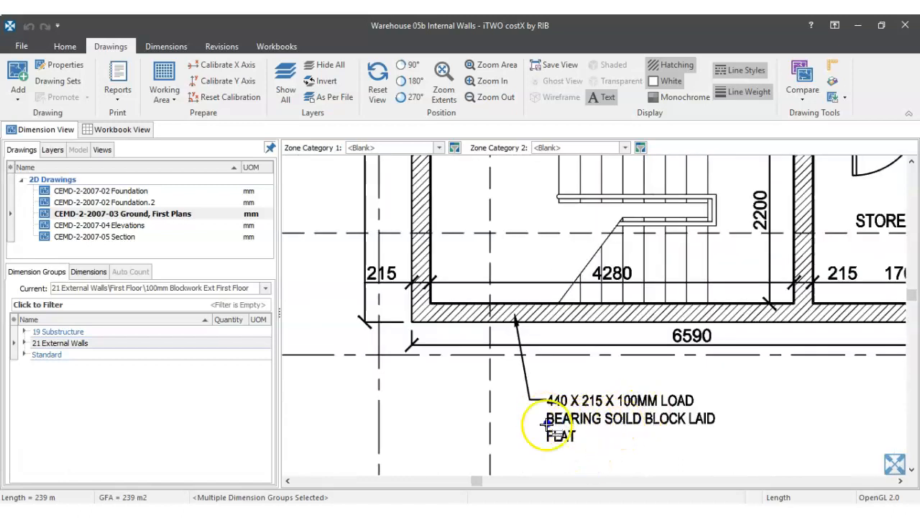
scroll(647, 424, "down", 3)
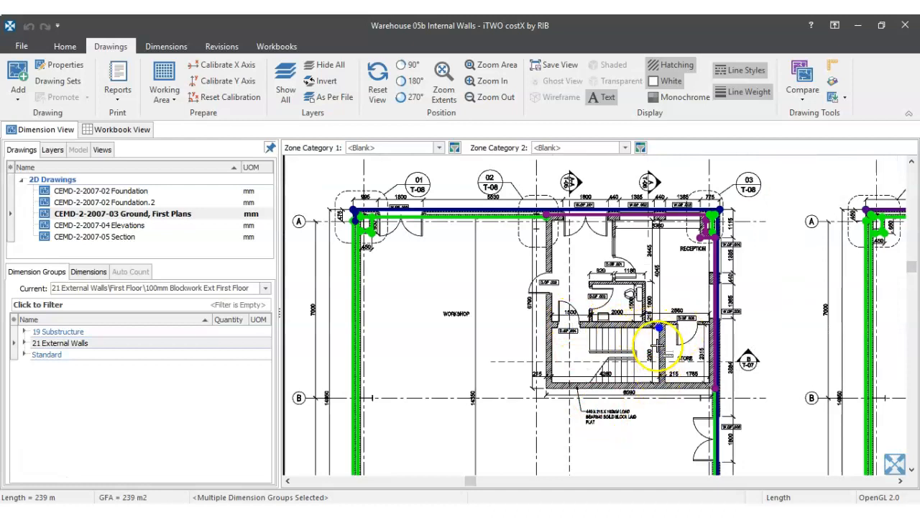
scroll(658, 345, "up", 3)
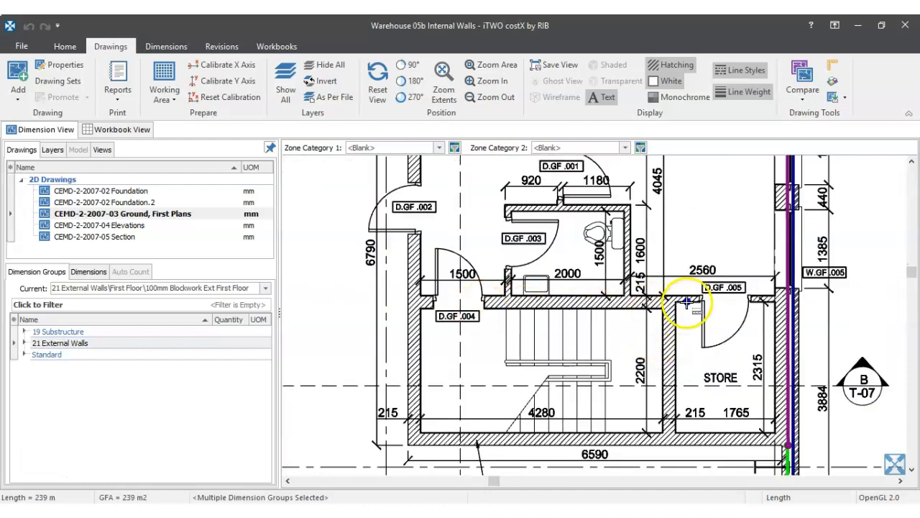
scroll(687, 303, "up", 3)
scroll(786, 296, "down", 3)
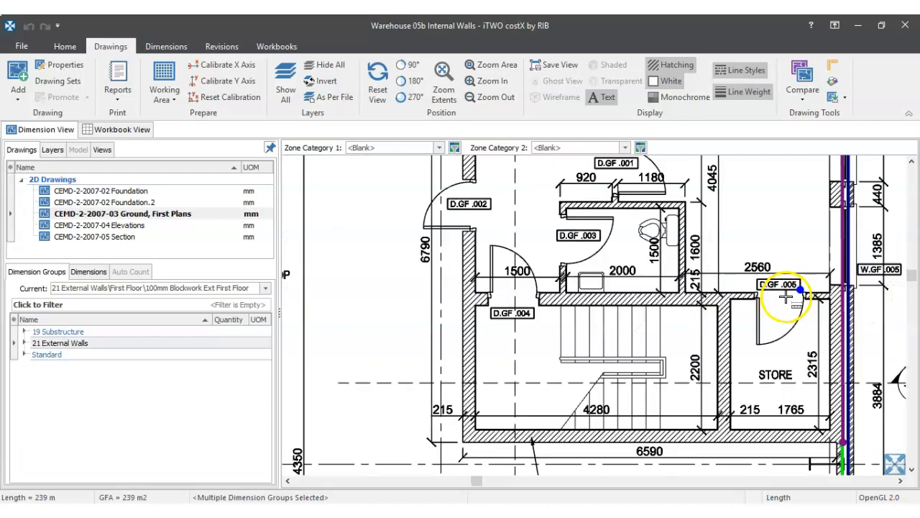
left_click_drag(597, 223, 547, 399)
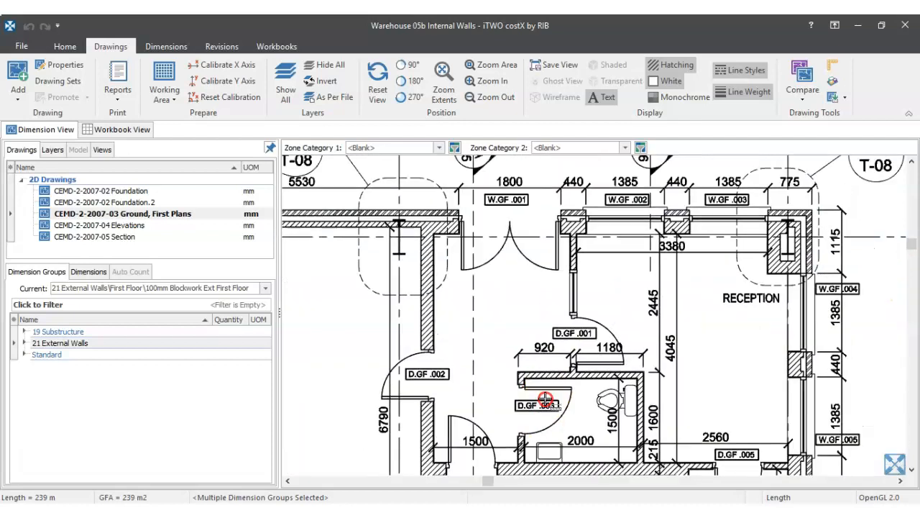
scroll(662, 309, "down", 3)
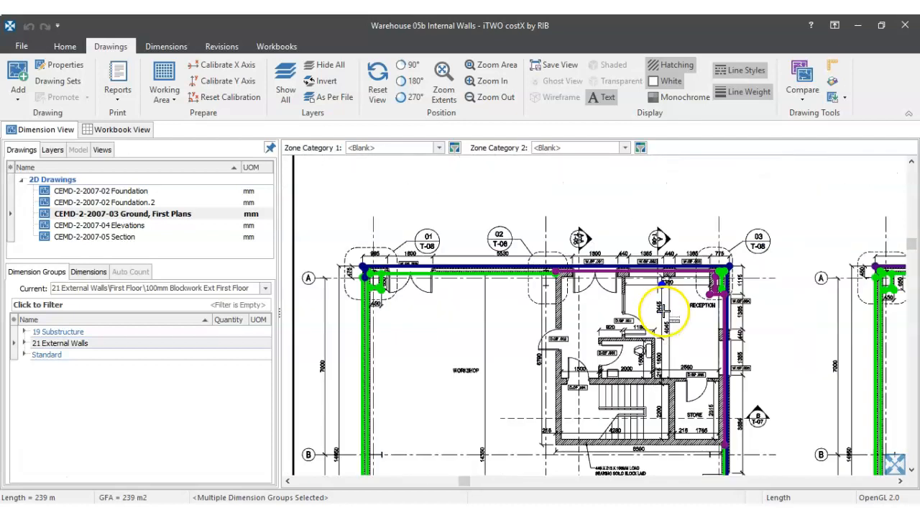
- Examine the internal walls on the first floor plan, including the notes for the block walls and the office partitions
left_click_drag(779, 333, 475, 235)
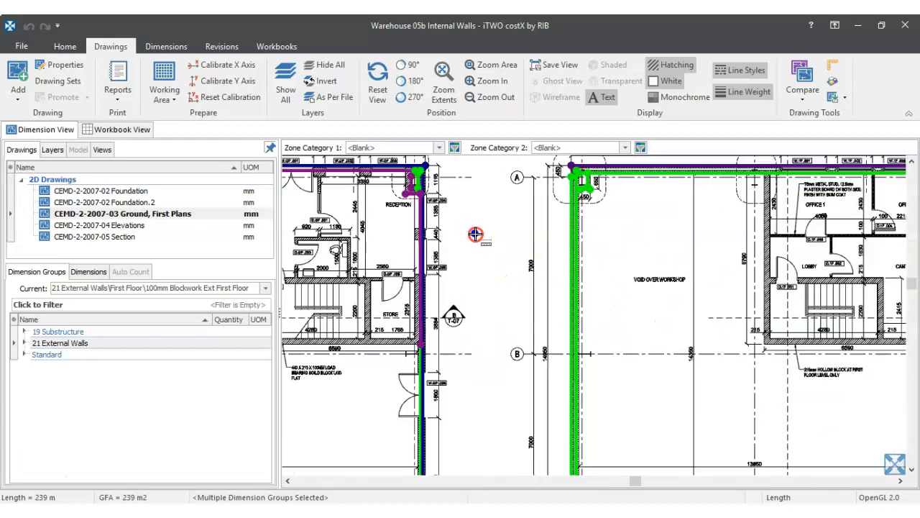
scroll(474, 234, "down", 2)
scroll(616, 267, "up", 6)
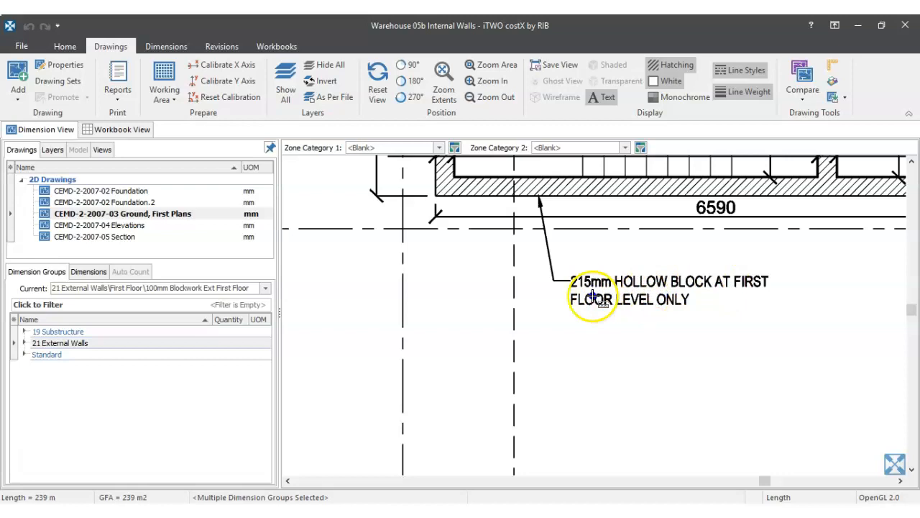
scroll(600, 294, "up", 2)
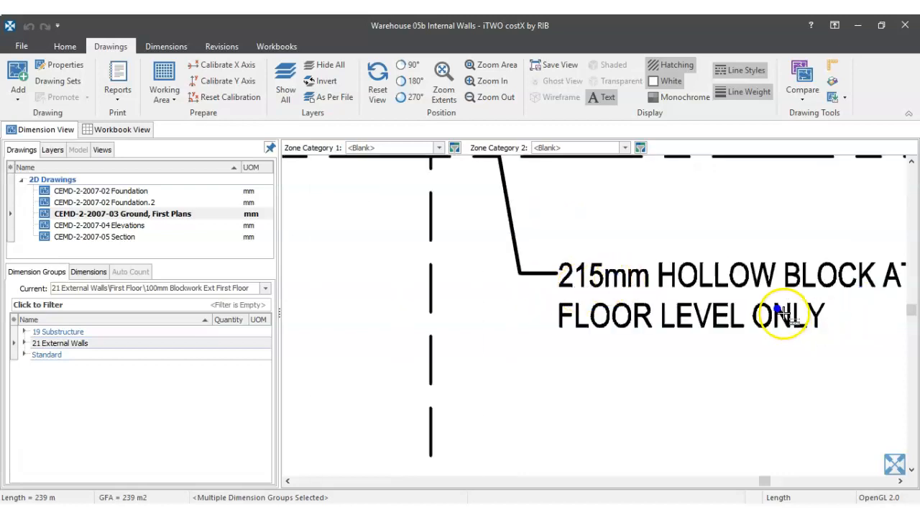
scroll(784, 311, "down", 4)
left_click_drag(759, 284, 687, 441)
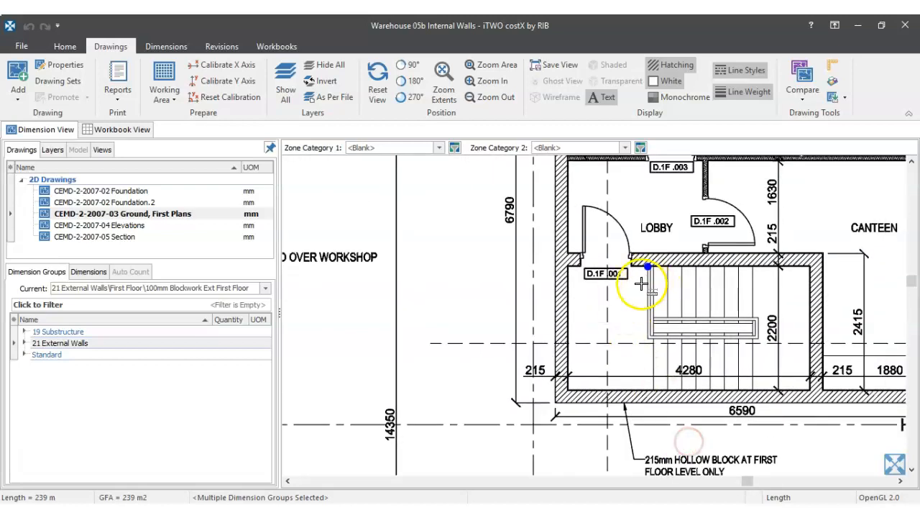
left_click_drag(709, 352, 538, 472)
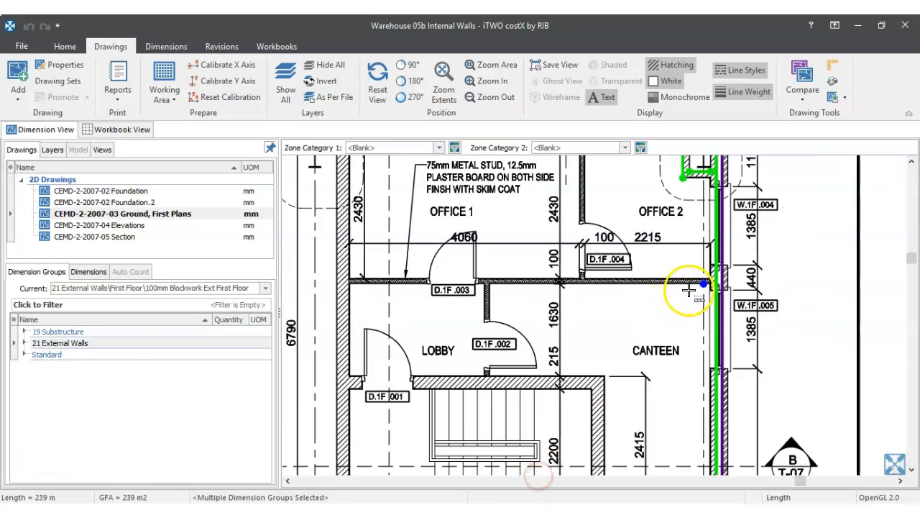
scroll(600, 284, "down", 5)
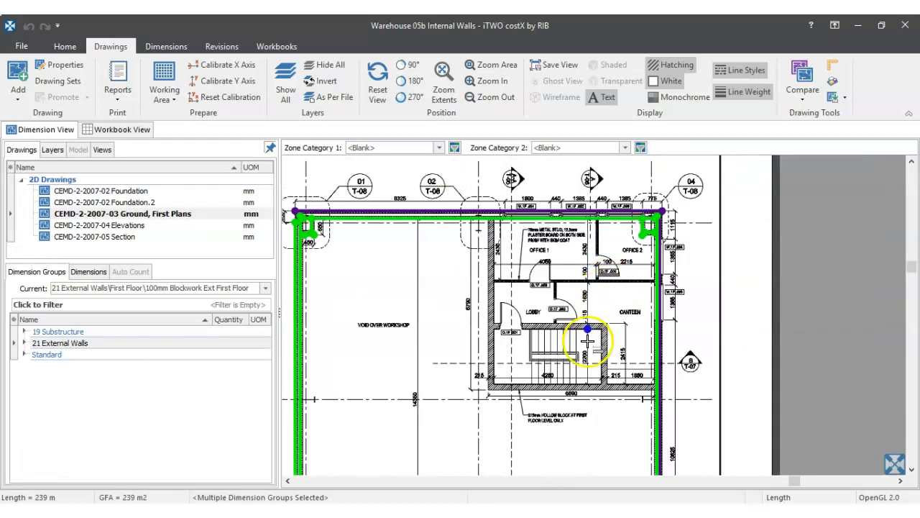
left_click_drag(379, 323, 534, 305)
- Open the CEMD-2-2007-05 Section drawing and examine the internal block wall and band beam beside the stairs
left_click(151, 236)
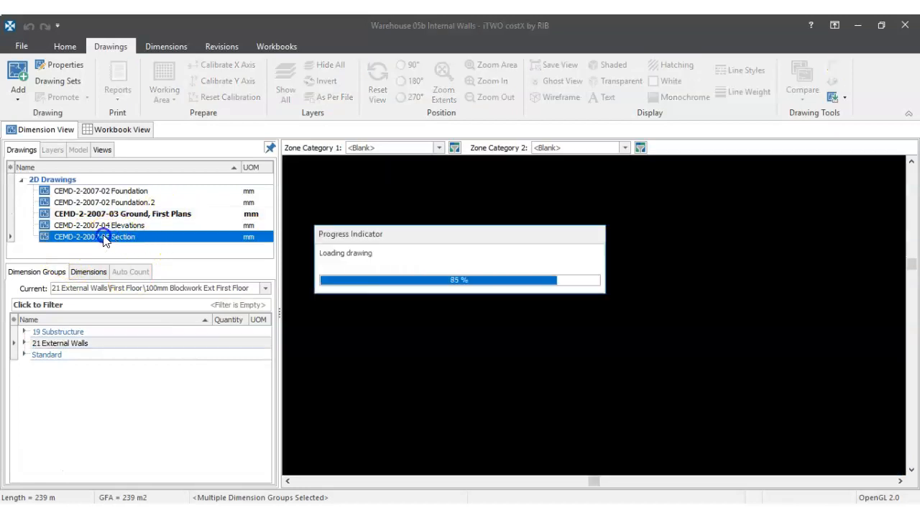
scroll(716, 346, "up", 2)
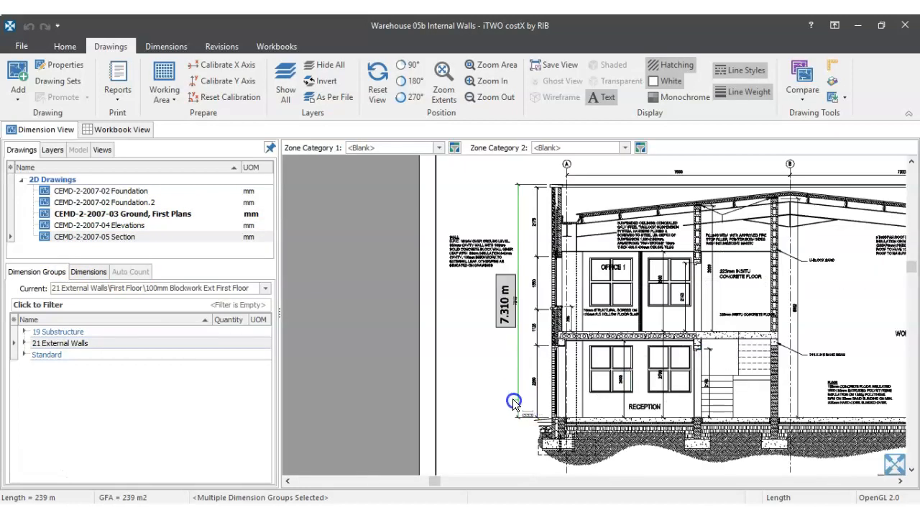
scroll(515, 401, "up", 1)
left_click_drag(673, 416, 324, 343)
scroll(605, 305, "up", 2)
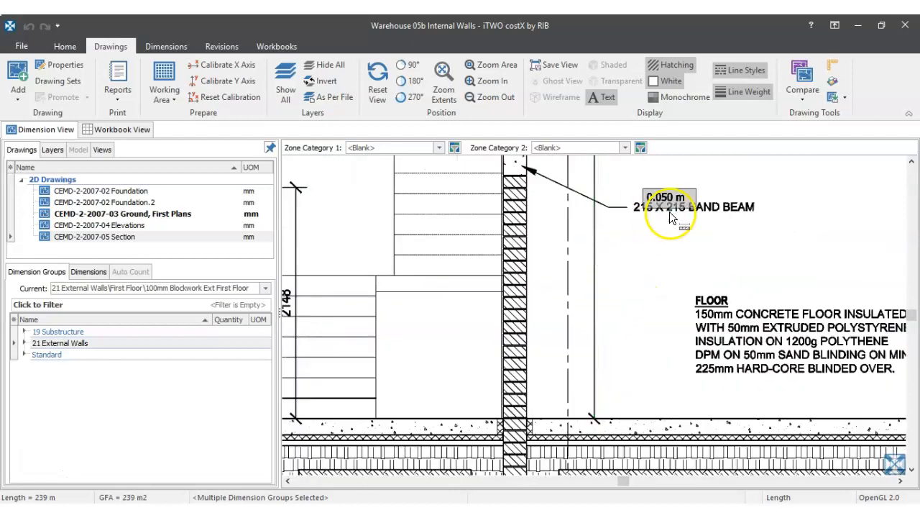
left_click_drag(528, 211, 563, 362)
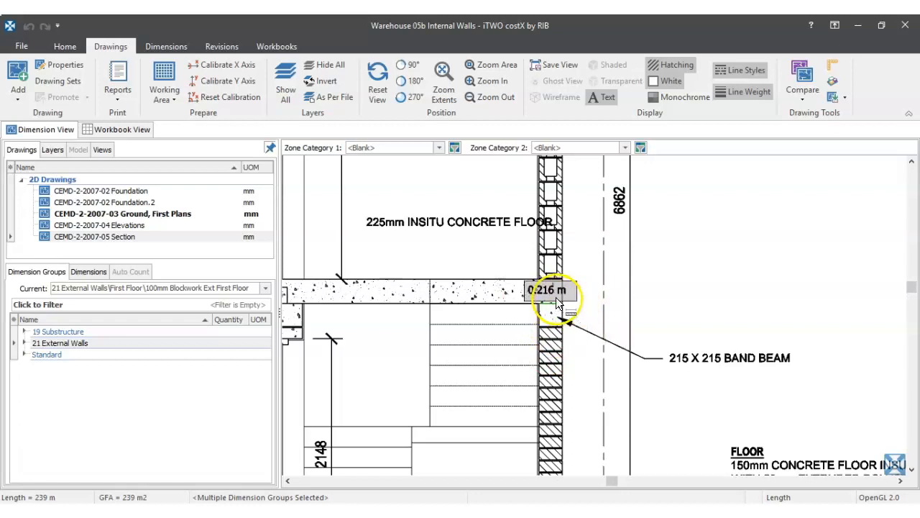
scroll(546, 304, "down", 3)
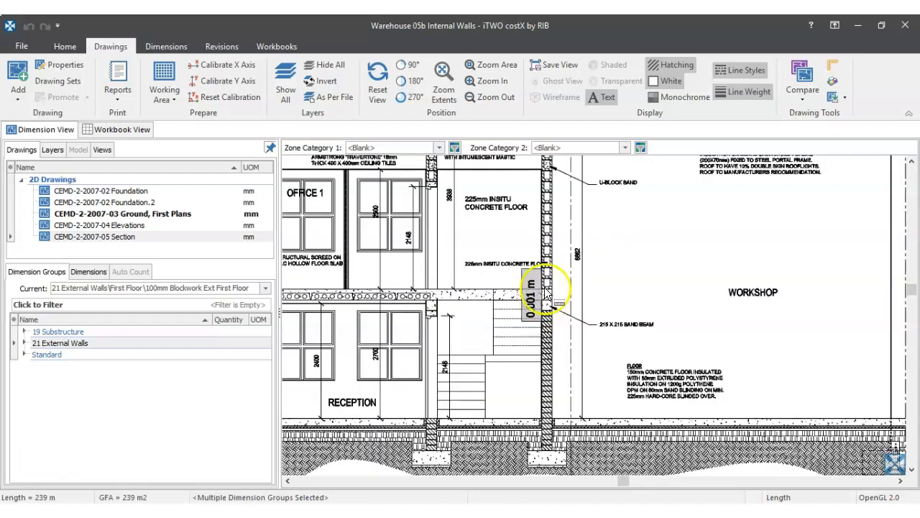
- Examine the internal block wall above the stairs on the section, from the floor past the U-block band to the fire-stopped roof junction
scroll(547, 303, "up", 2)
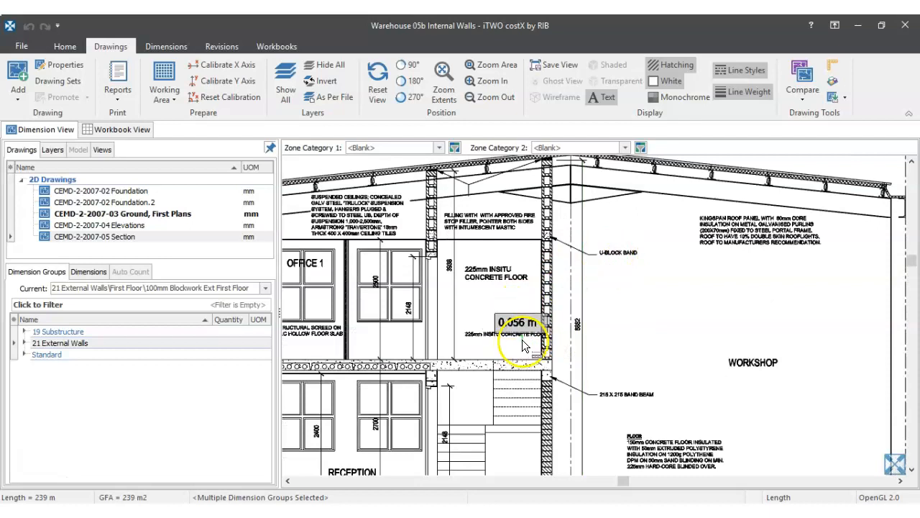
scroll(523, 345, "up", 2)
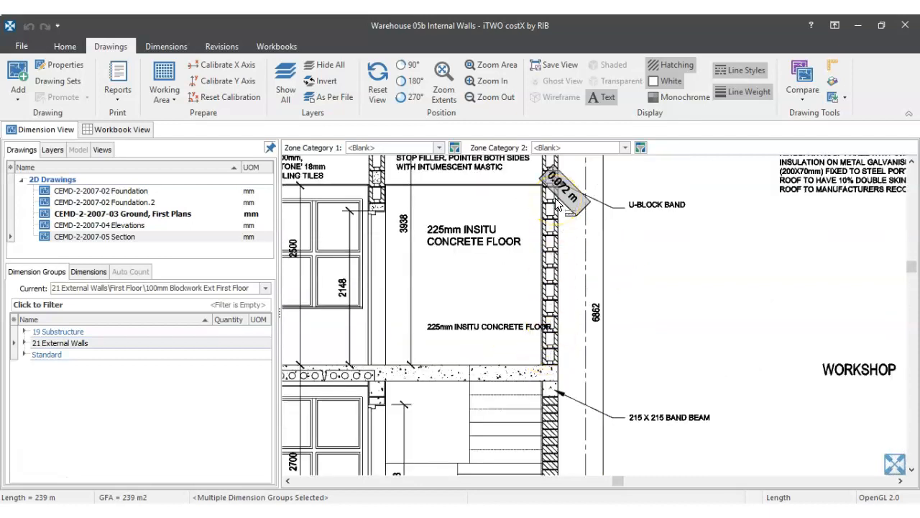
scroll(549, 316, "down", 1)
scroll(546, 332, "up", 3)
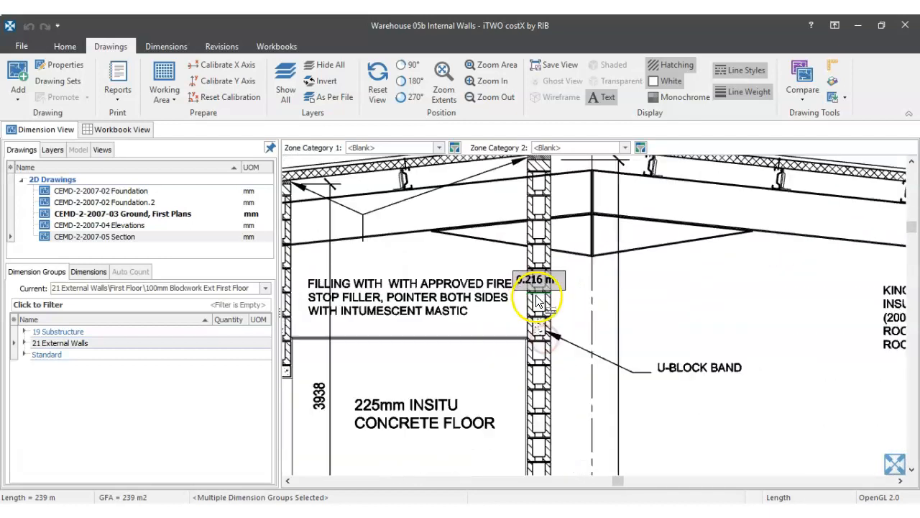
scroll(544, 328, "up", 2)
scroll(545, 330, "down", 2)
left_click(546, 331)
scroll(547, 332, "down", 3)
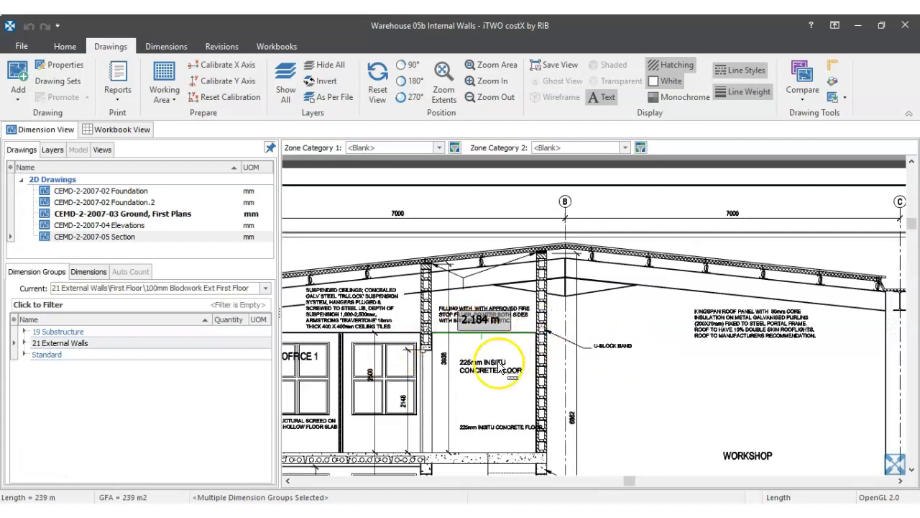
scroll(543, 256, "up", 3)
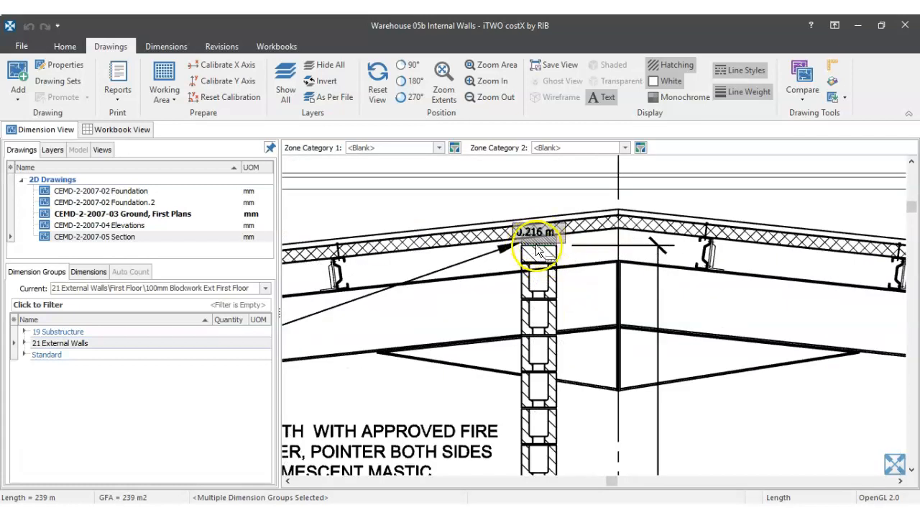
scroll(541, 248, "up", 2)
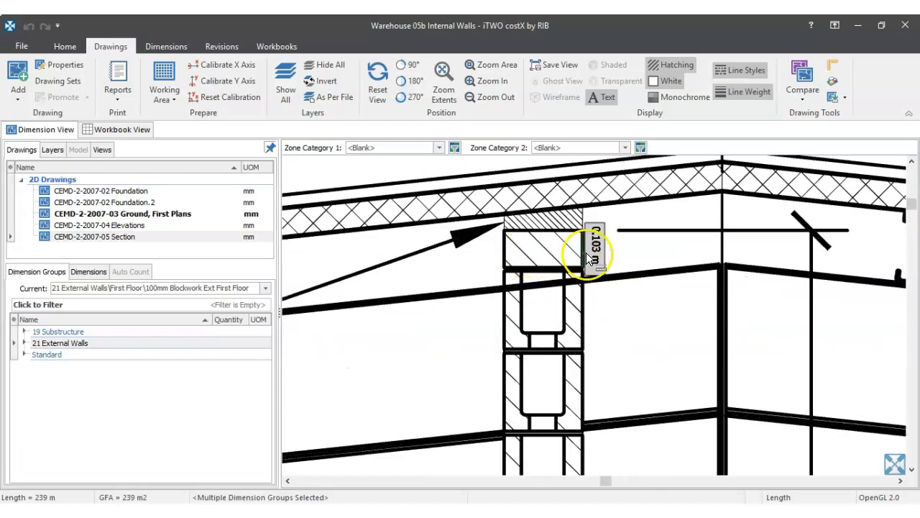
scroll(547, 222, "down", 5)
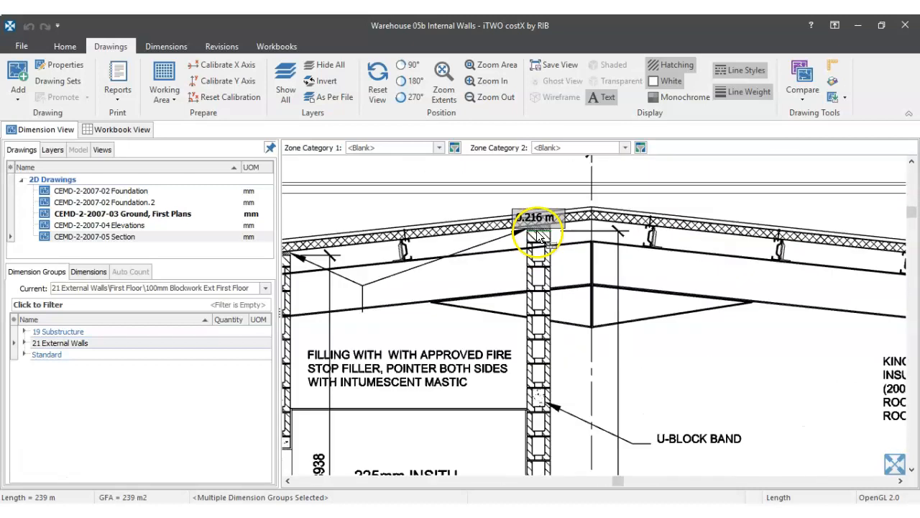
- Examine the partition beside Office 1 and its relation to the suspended ceiling and floor slab on the section
left_click_drag(441, 374, 540, 321)
scroll(512, 269, "up", 5)
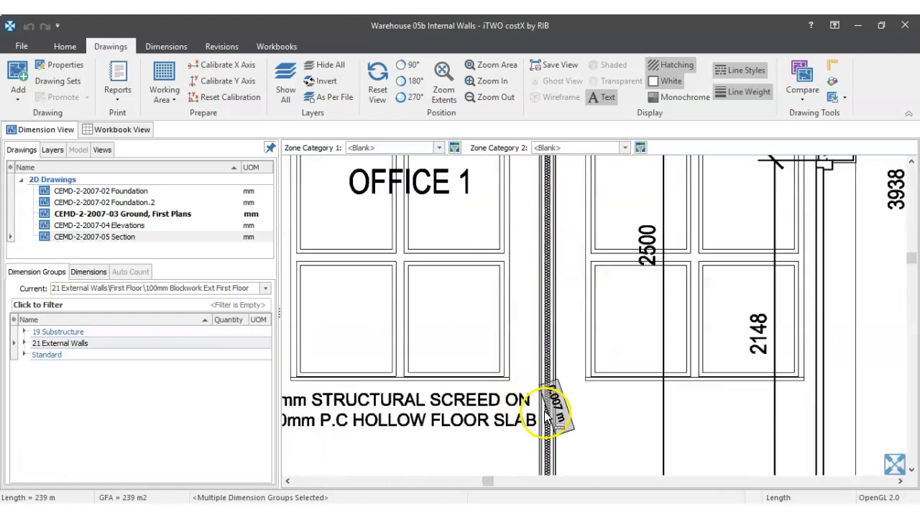
scroll(546, 370, "up", 1)
scroll(551, 326, "down", 4)
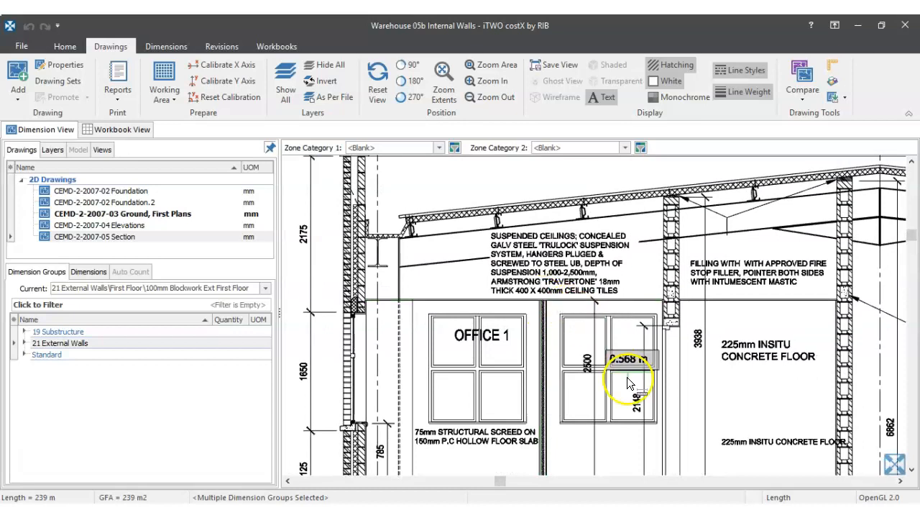
scroll(627, 377, "down", 5)
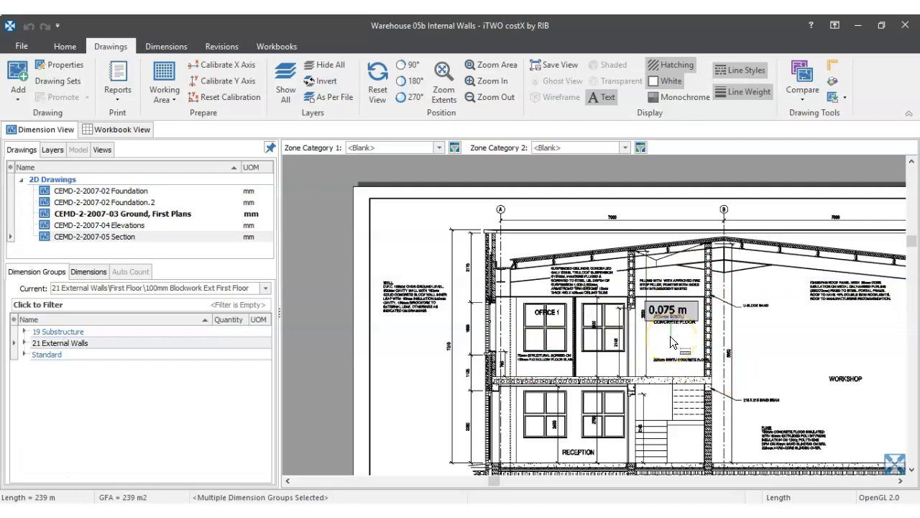
left_click(105, 347)
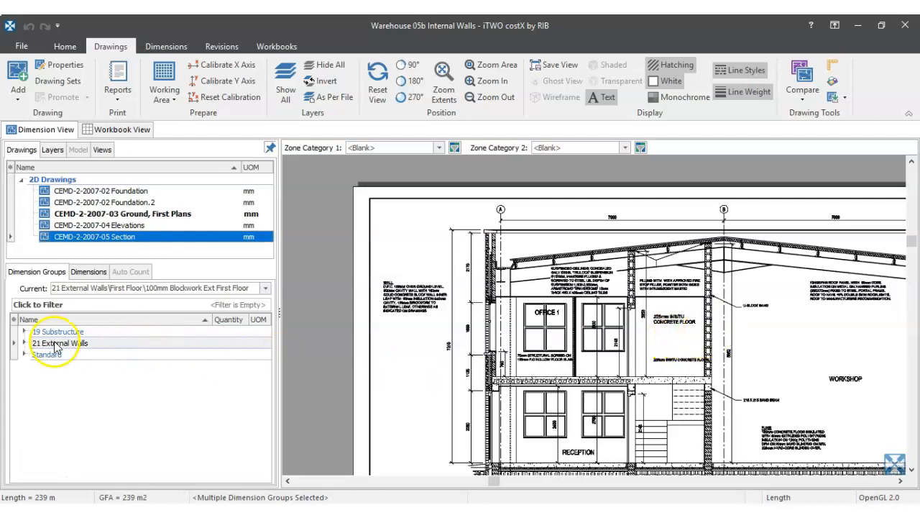
scroll(510, 307, "down", 2)
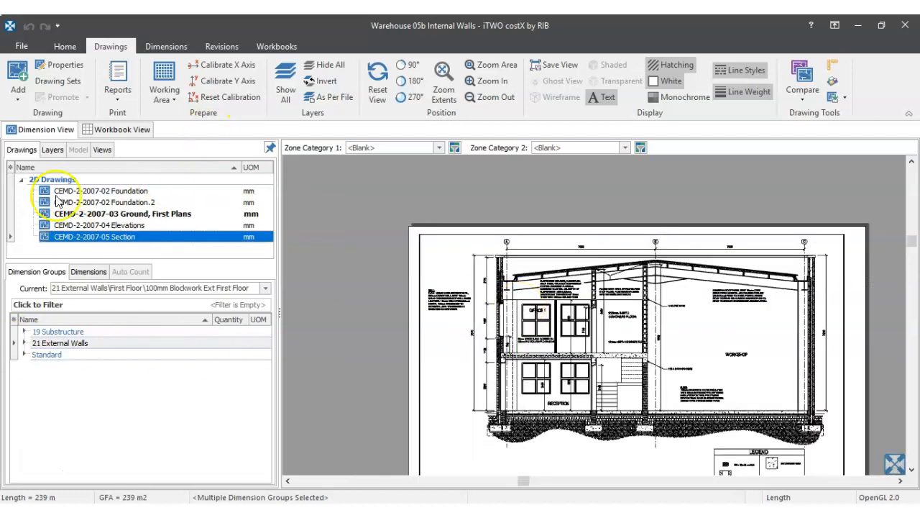
- Start a new dimension group and set its folder to 22 Ixternal Walls\Ground Floor
left_click(176, 51)
left_click(18, 92)
left_click(29, 109)
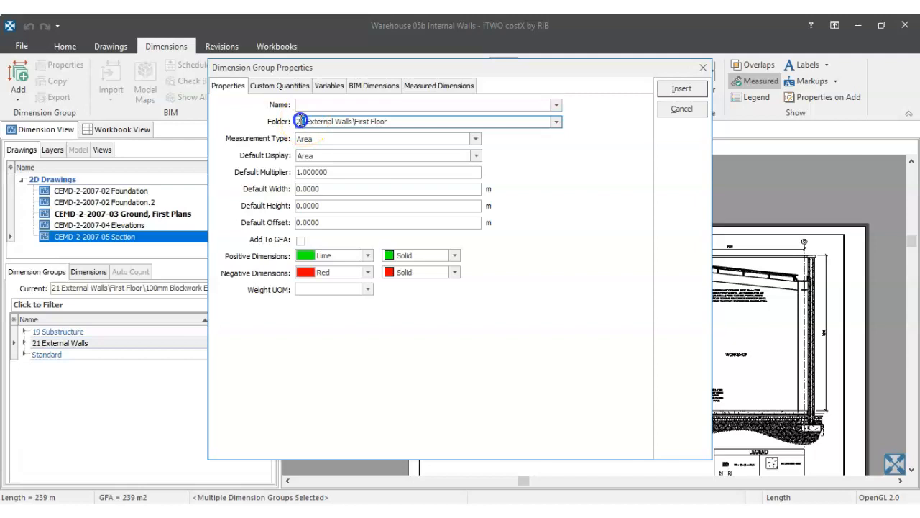
left_click(300, 121)
left_click(309, 119)
left_click(317, 122)
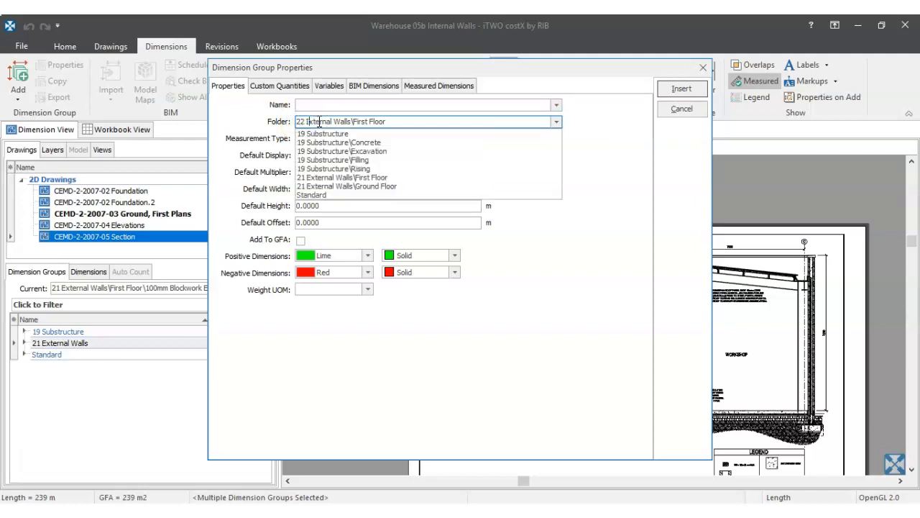
left_click(359, 123)
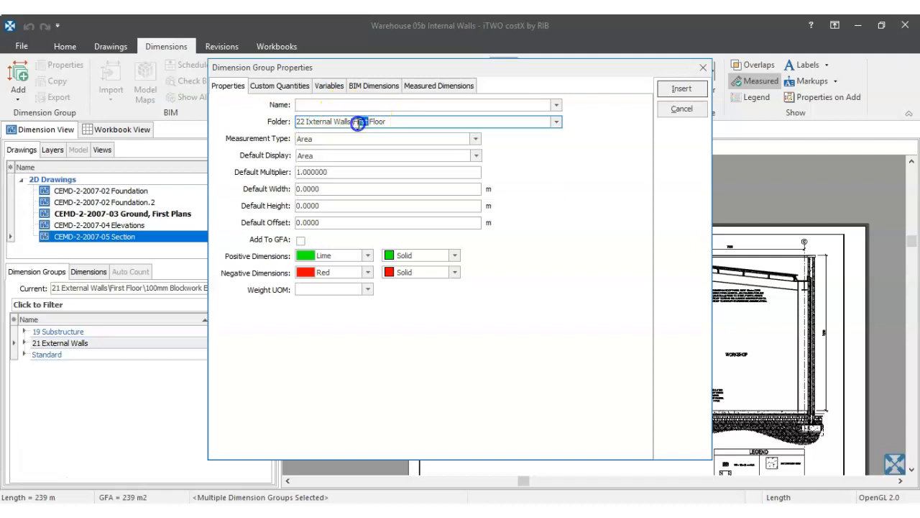
type("Ground")
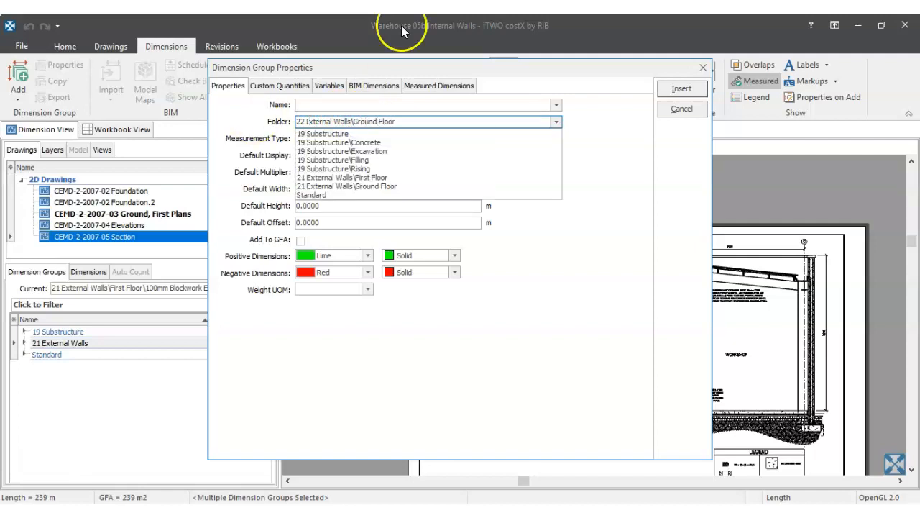
left_click(596, 152)
- Name the group 215mm Blockwork Int Ground Floor, set its measurement type to Length and insert it
left_click(386, 103)
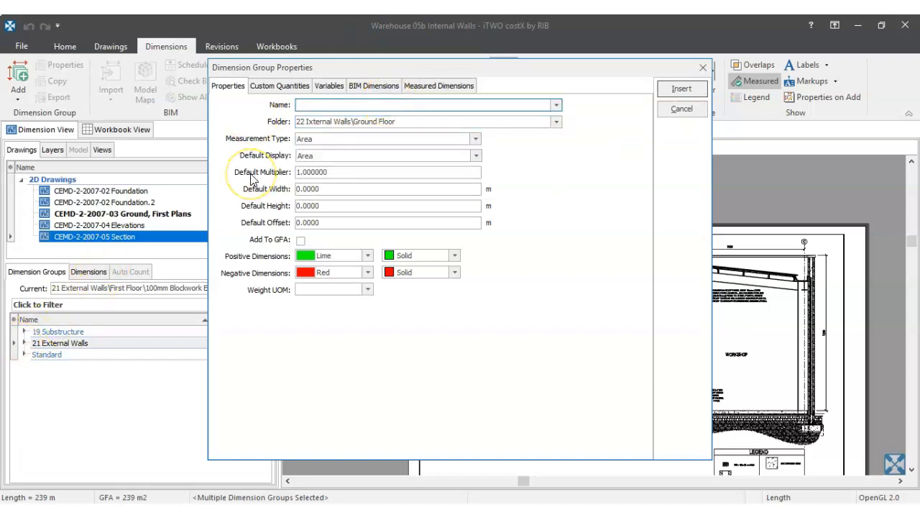
type("215mm Bl")
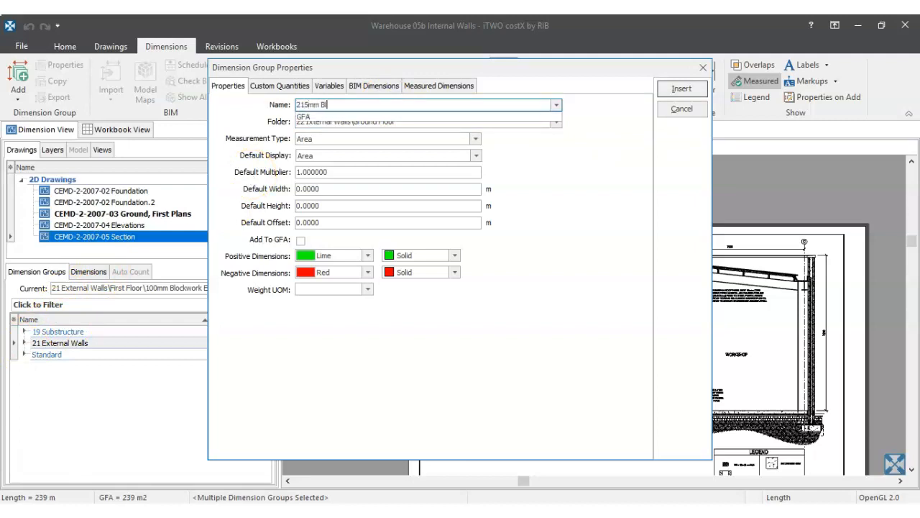
type("ockwork Int Ground Floor")
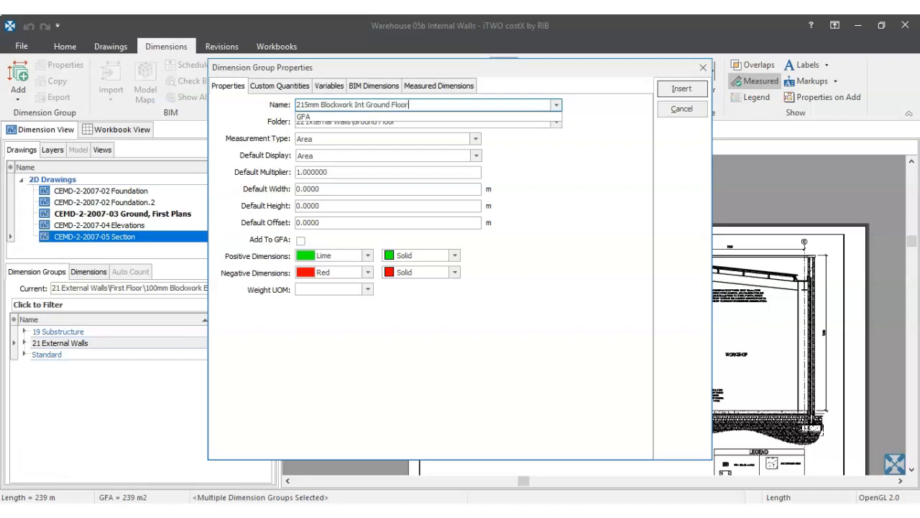
left_click(626, 194)
left_click(352, 138)
left_click(370, 168)
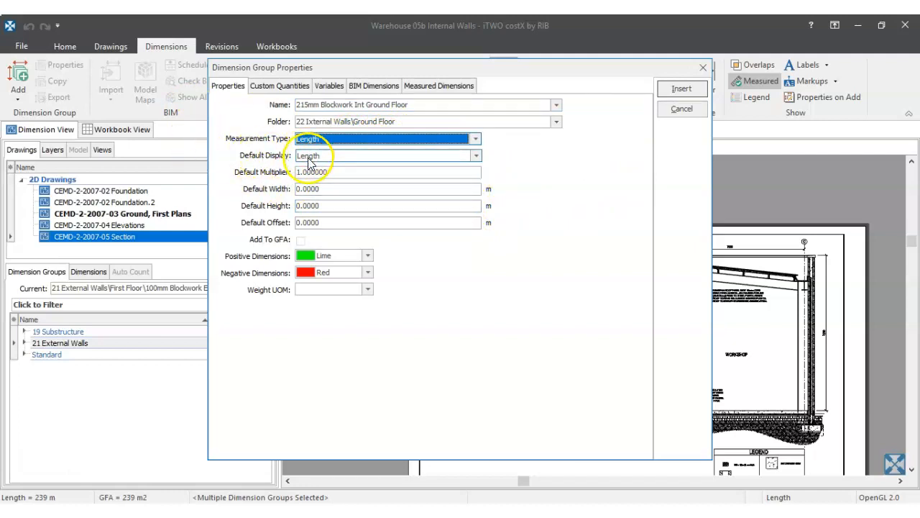
left_click(686, 90)
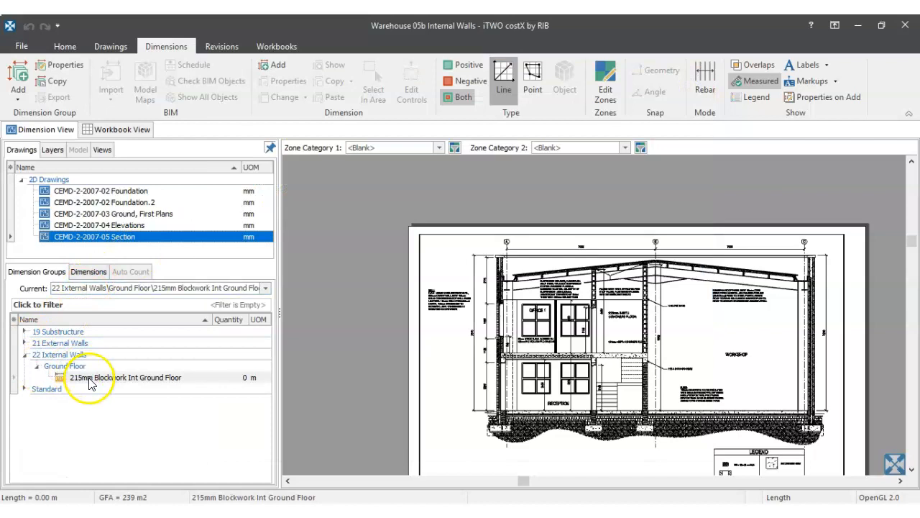
- Start another dimension group named 100mm Blockwork Int Ground Floor in the folder 22 Internal Walls\Ground Floor
left_click(18, 94)
left_click(40, 117)
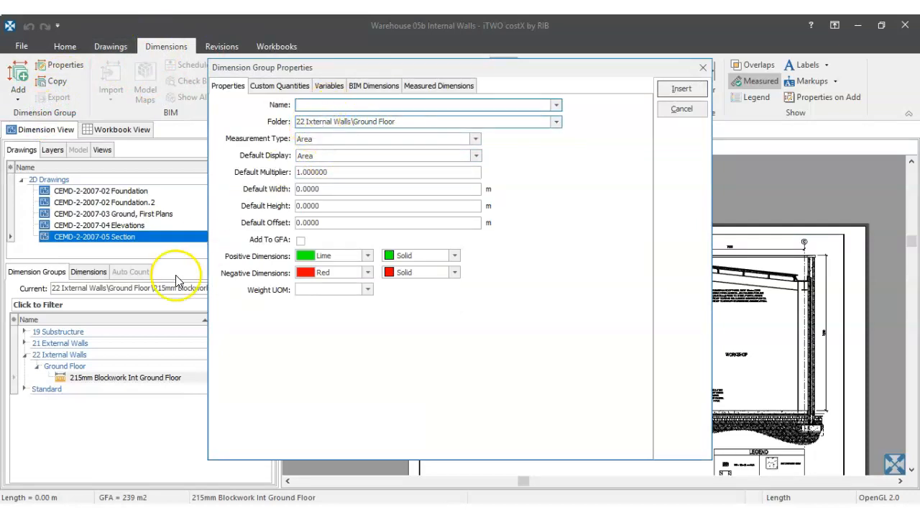
left_click(308, 121)
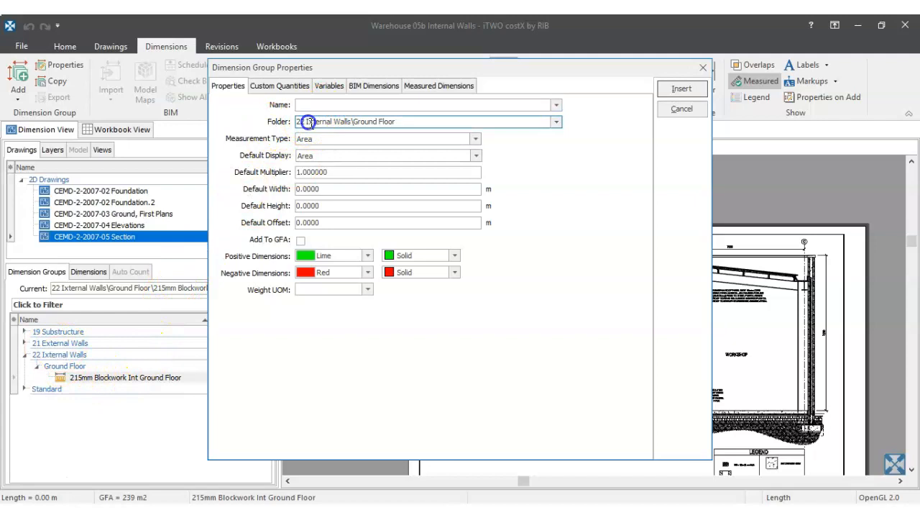
left_click(311, 122)
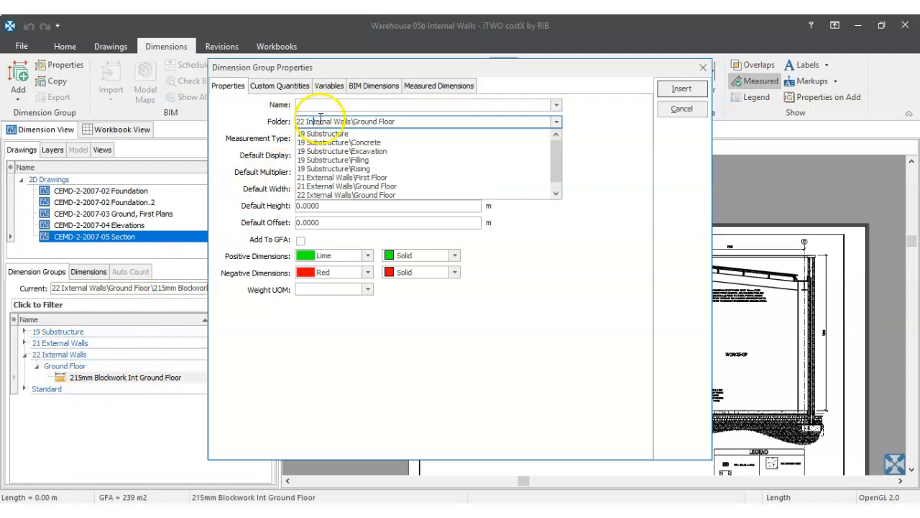
left_click(320, 106)
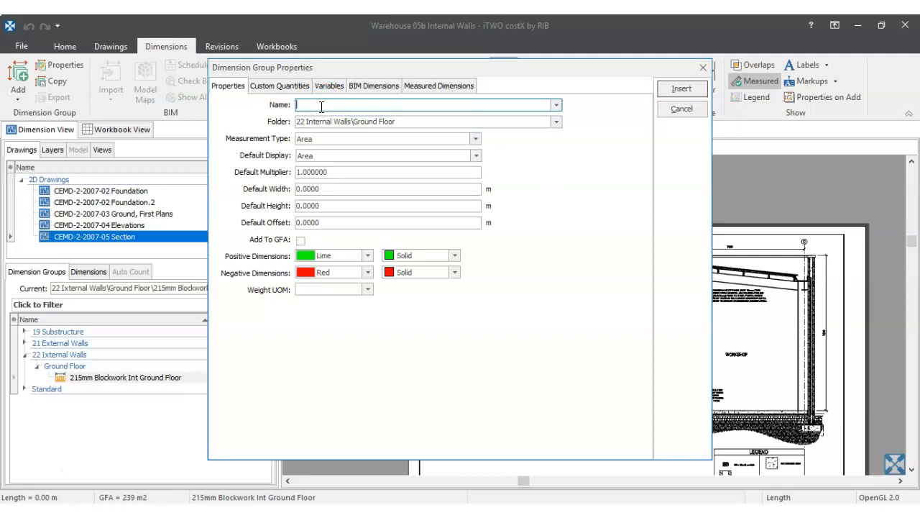
type("100mm Blockwork Int Ground Floo")
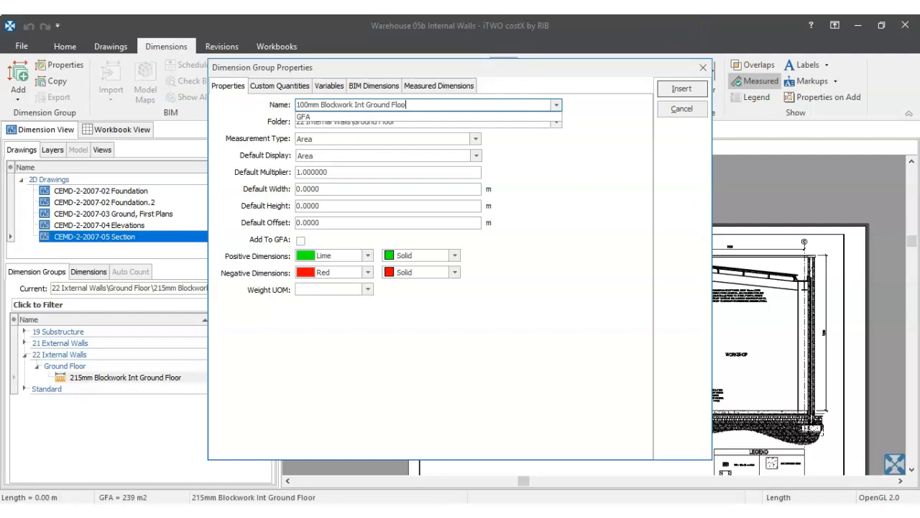
left_click(631, 197)
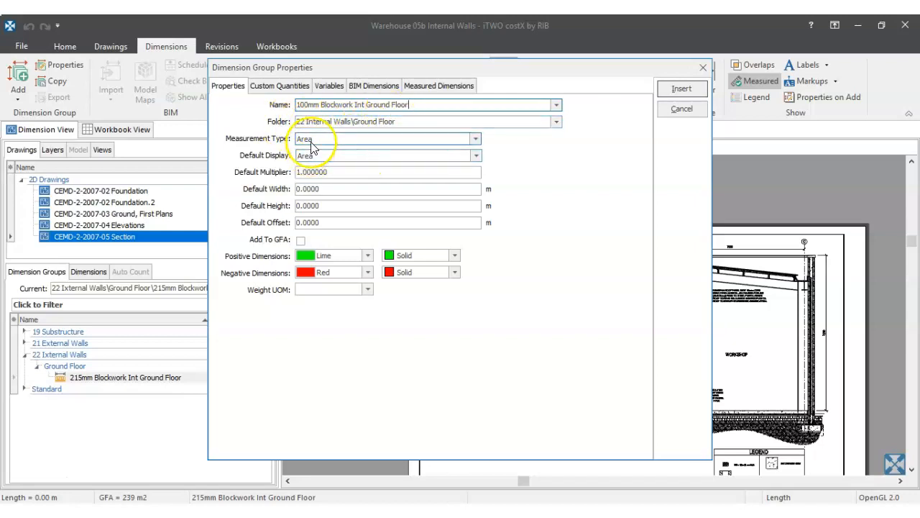
- Set the 100mm blockwork group's measurement type to Length and its positive dimensions colour to Blue, and insert it
left_click(311, 140)
left_click(316, 166)
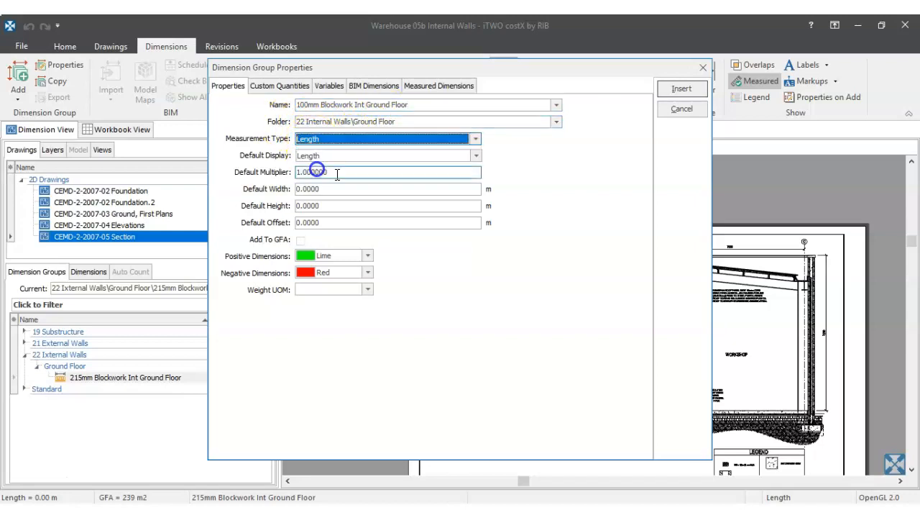
left_click(368, 256)
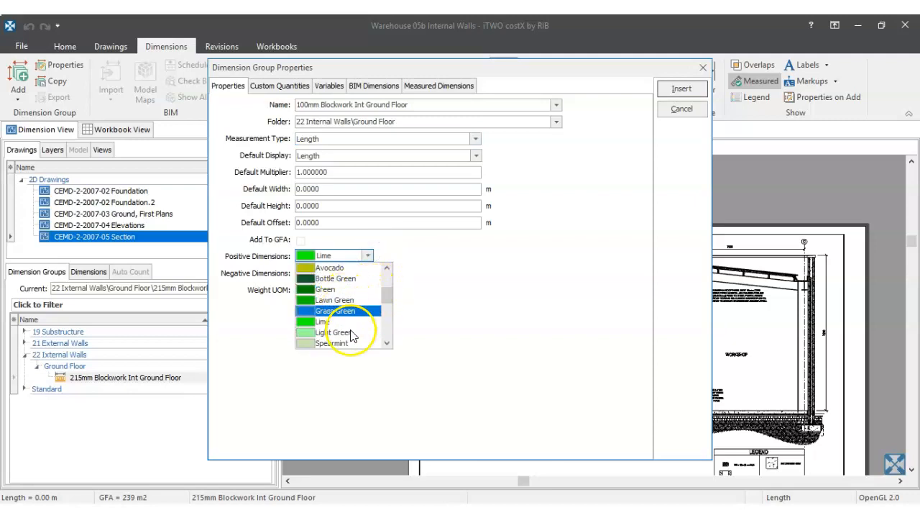
left_click_drag(393, 299, 388, 318)
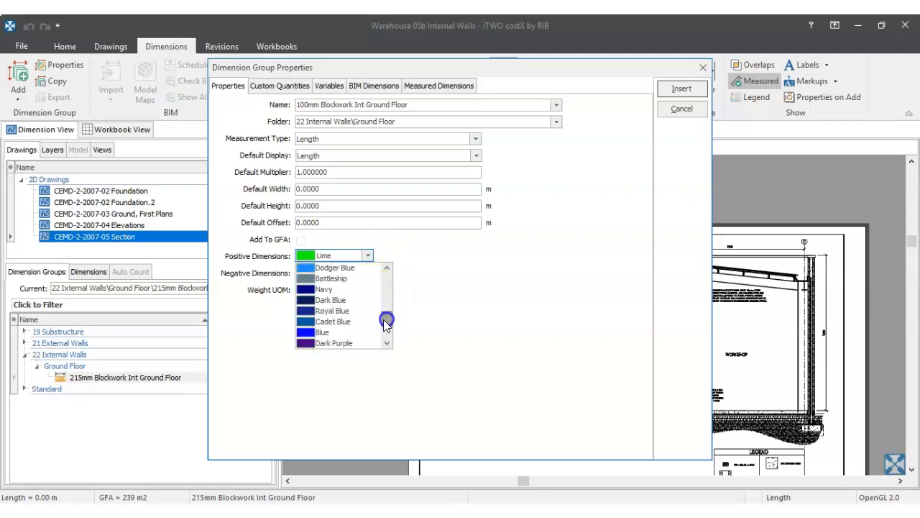
left_click(353, 333)
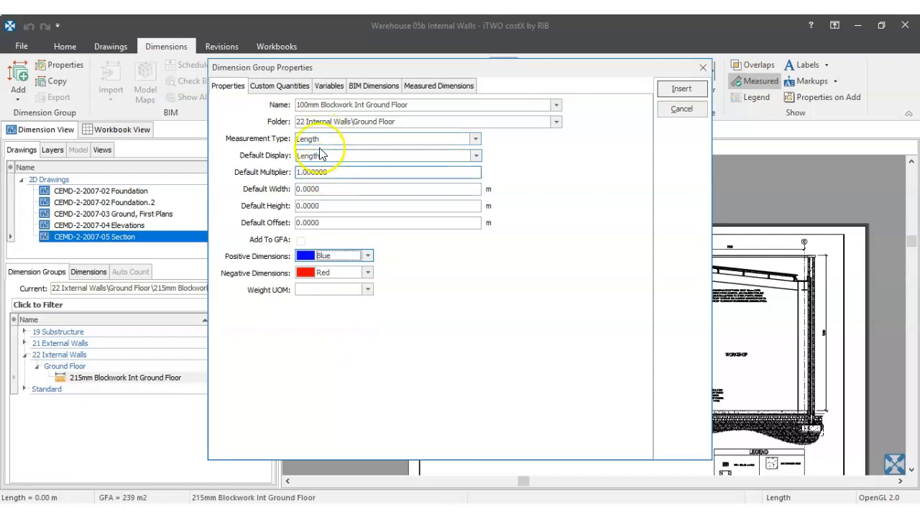
left_click(680, 92)
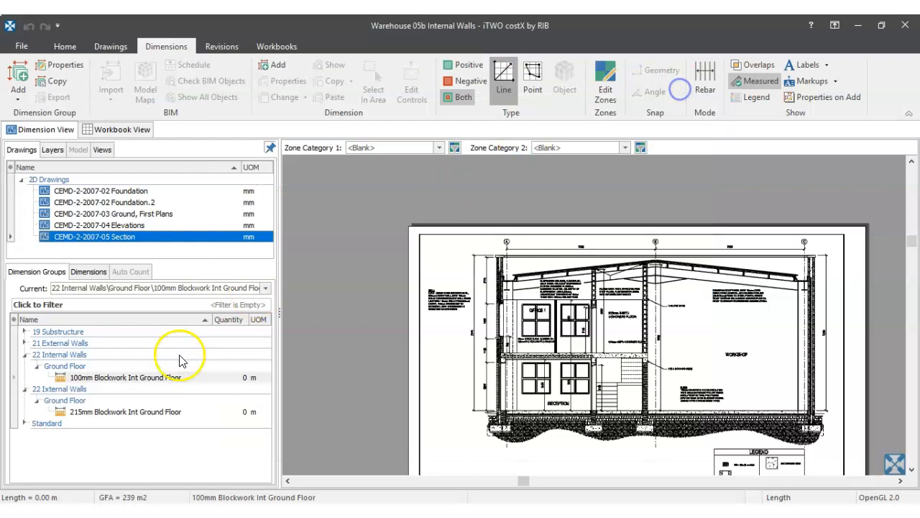
- Move the 215mm Blockwork Int Ground Floor dimension group to the folder 22 Internal Walls\Ground Floor
left_click(81, 413)
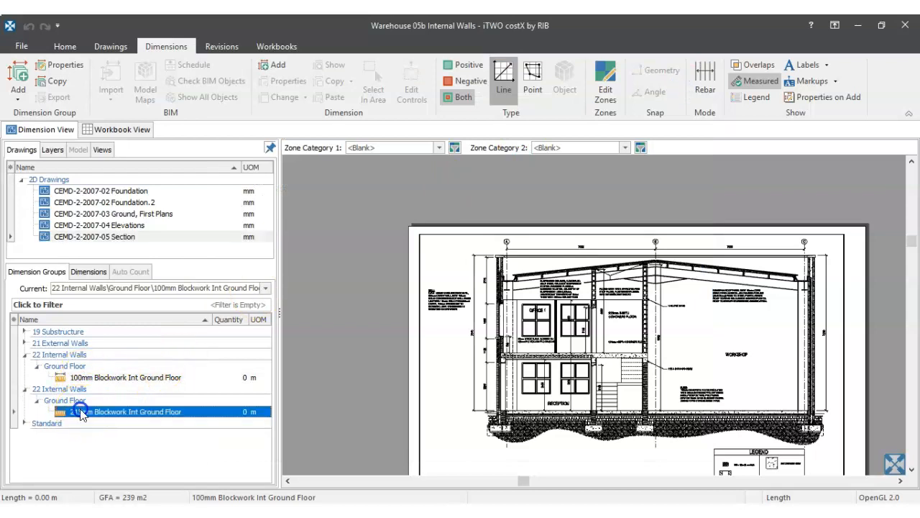
double_click(81, 411)
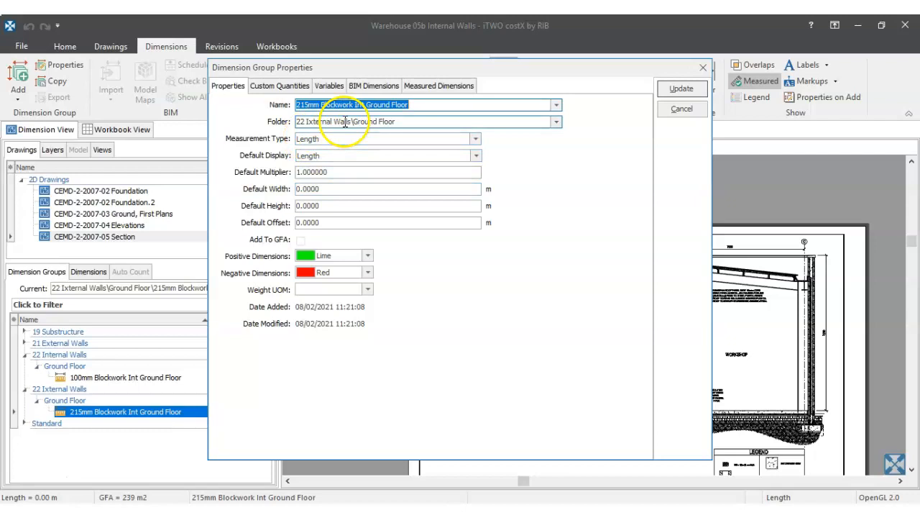
left_click(557, 122)
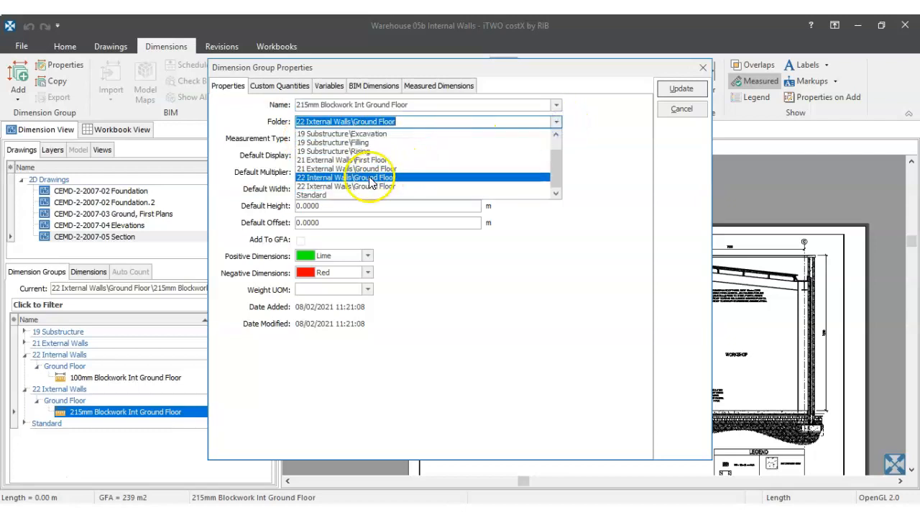
left_click(330, 181)
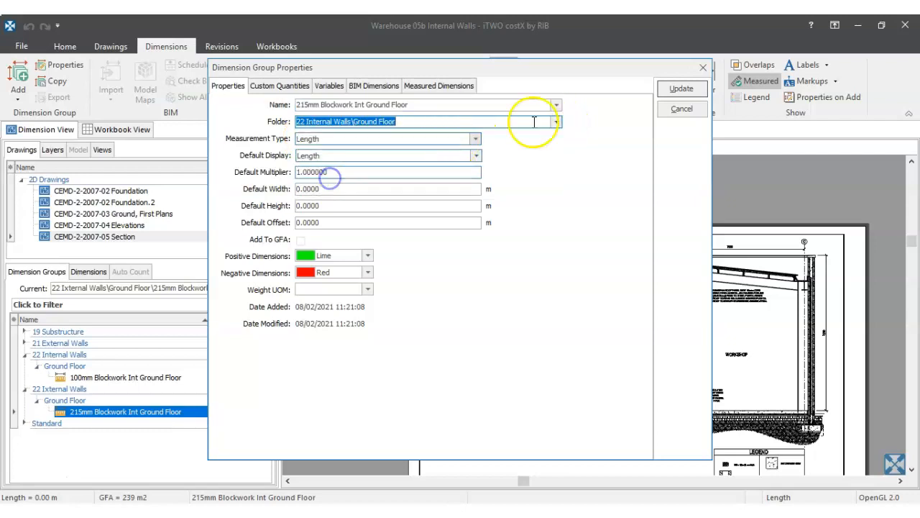
left_click(679, 91)
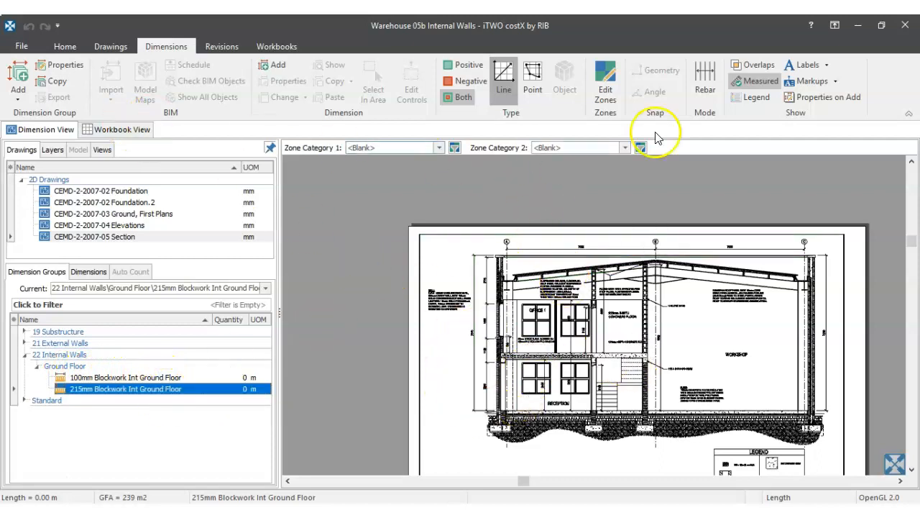
- Activate the measuring tool and examine the ground-floor internal blockwork walls on the section, from floor slab to band beam
left_click(114, 47)
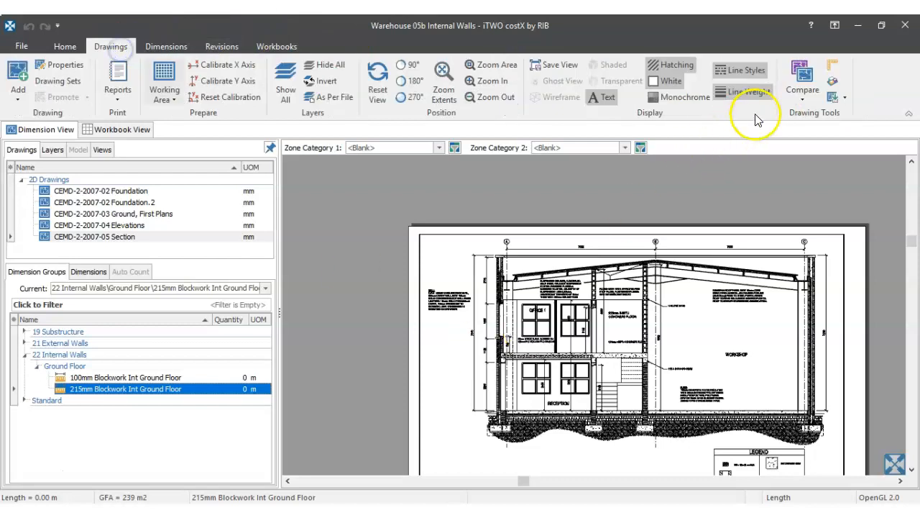
left_click(834, 68)
scroll(585, 383, "up", 3)
left_click_drag(608, 392, 403, 330)
scroll(491, 371, "up", 1)
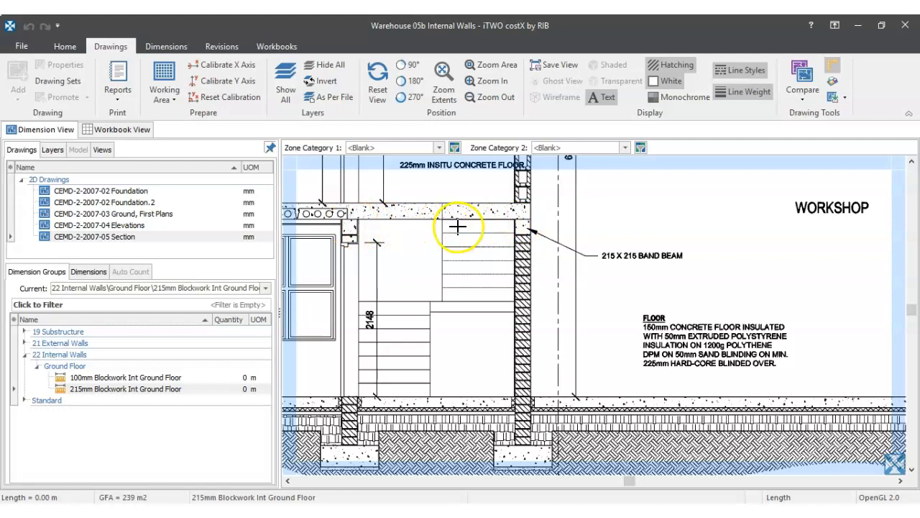
scroll(456, 228, "down", 1)
left_click_drag(421, 260, 544, 270)
left_click_drag(482, 274, 555, 283)
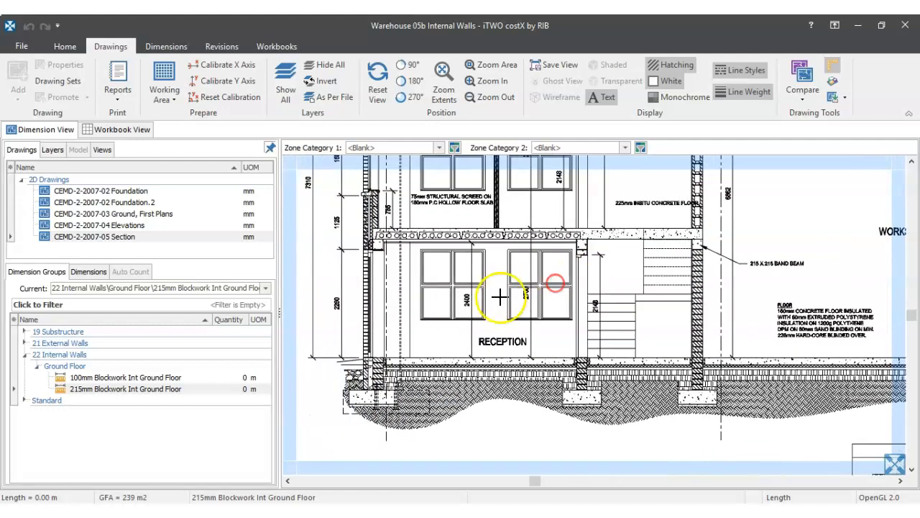
scroll(498, 309, "up", 1)
left_click_drag(622, 335, 431, 324)
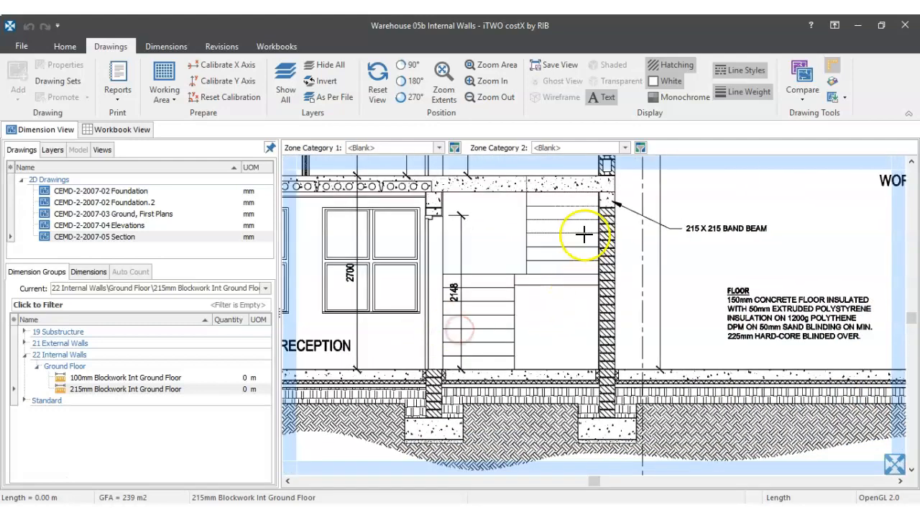
scroll(610, 367, "up", 2)
scroll(608, 354, "down", 1)
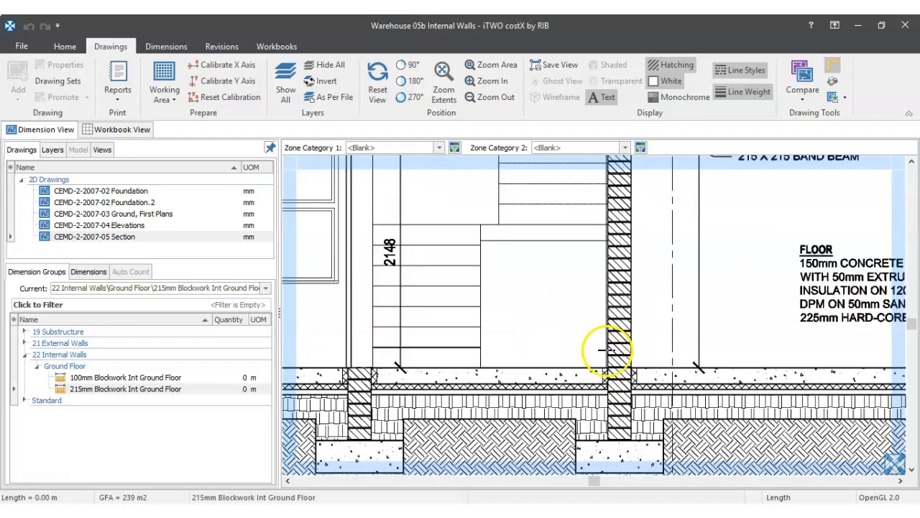
left_click_drag(610, 305, 610, 395)
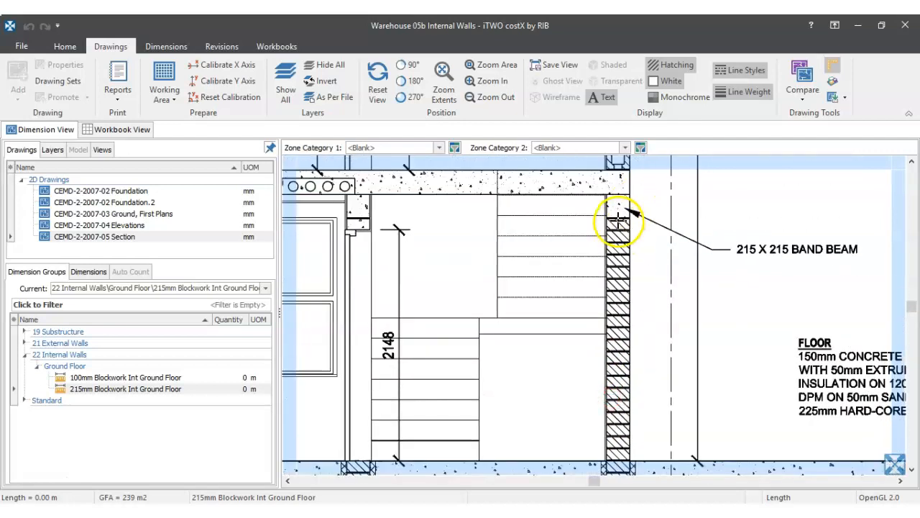
scroll(611, 220, "up", 2)
scroll(611, 219, "down", 3)
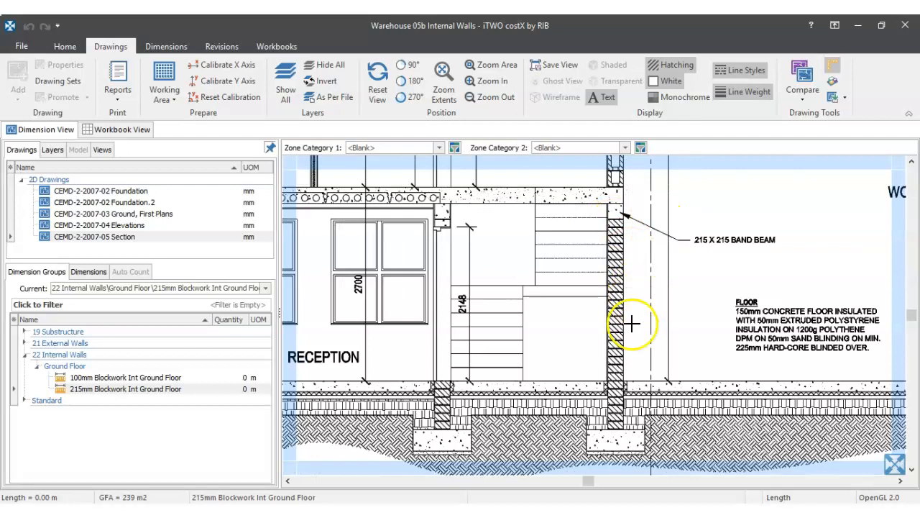
left_click_drag(651, 323, 589, 331)
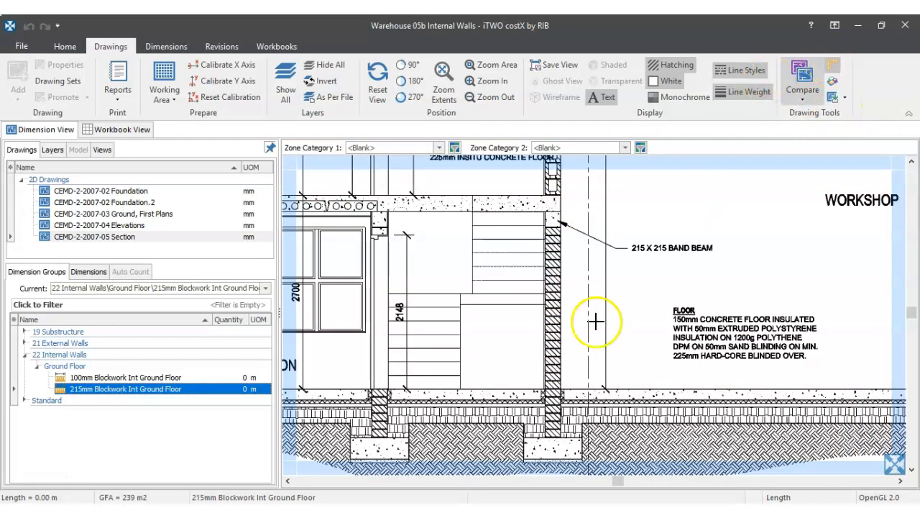
- Measure the ground-floor internal wall's height on the section, from the floor slab to the underside of the first-floor slab
scroll(558, 394, "up", 2)
left_click(565, 391)
scroll(602, 348, "down", 3)
left_click_drag(604, 280, 592, 335)
scroll(584, 304, "up", 3)
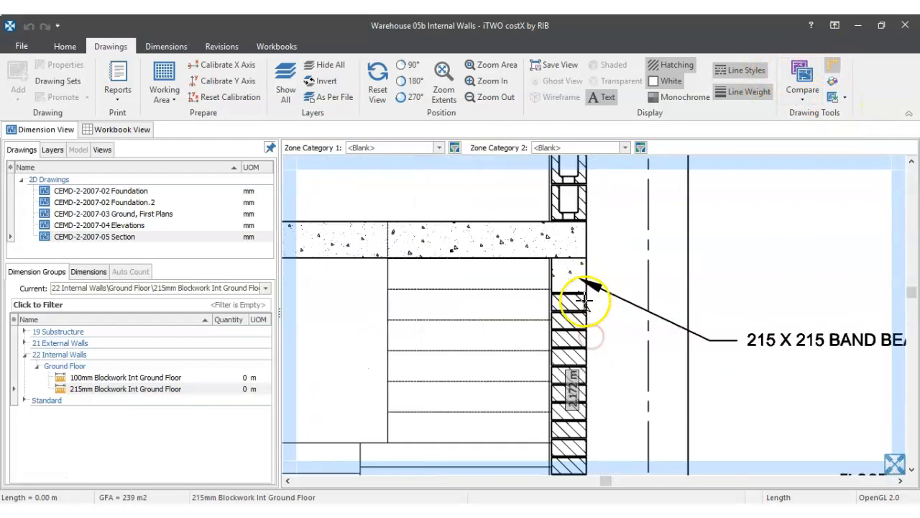
left_click(586, 257)
key("Escape")
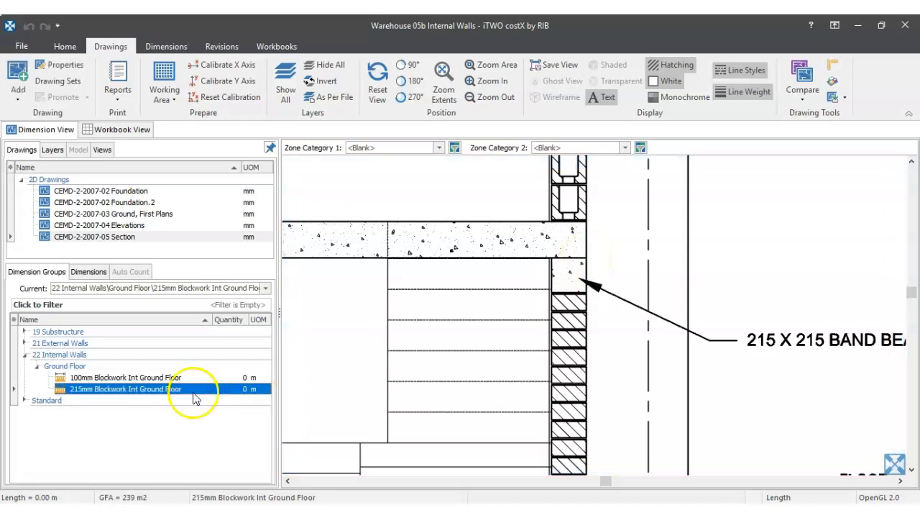
- Set the 215mm blockwork group's default height to 2.465 m and default display to Wall Area, applying the height to its dimensions
left_click(134, 378)
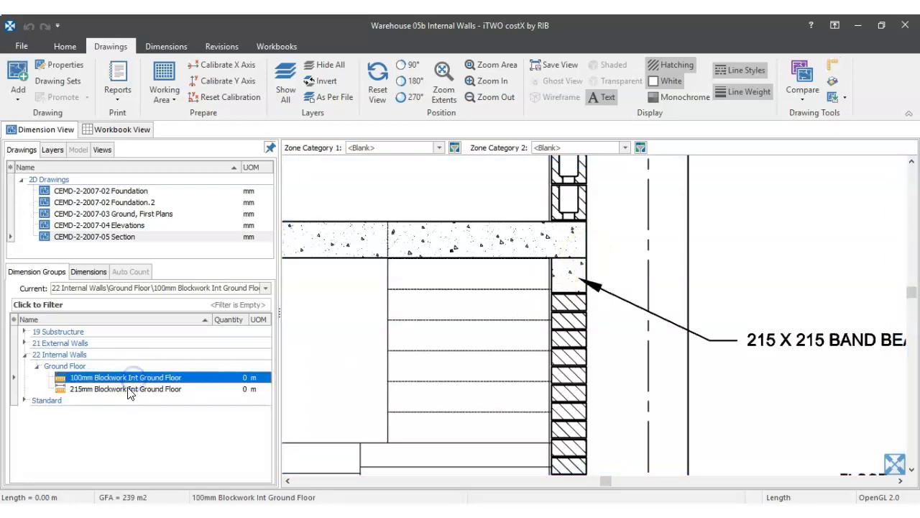
left_click(125, 389)
double_click(125, 392)
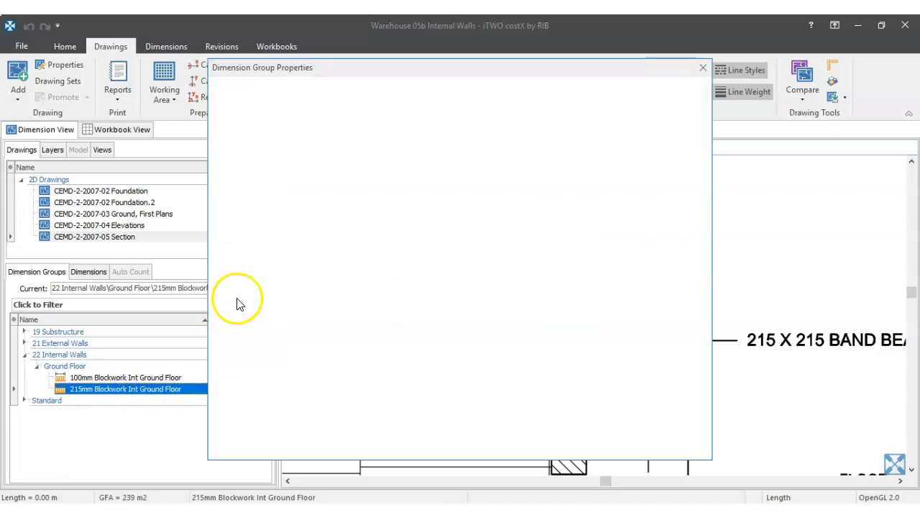
double_click(319, 206)
type("0")
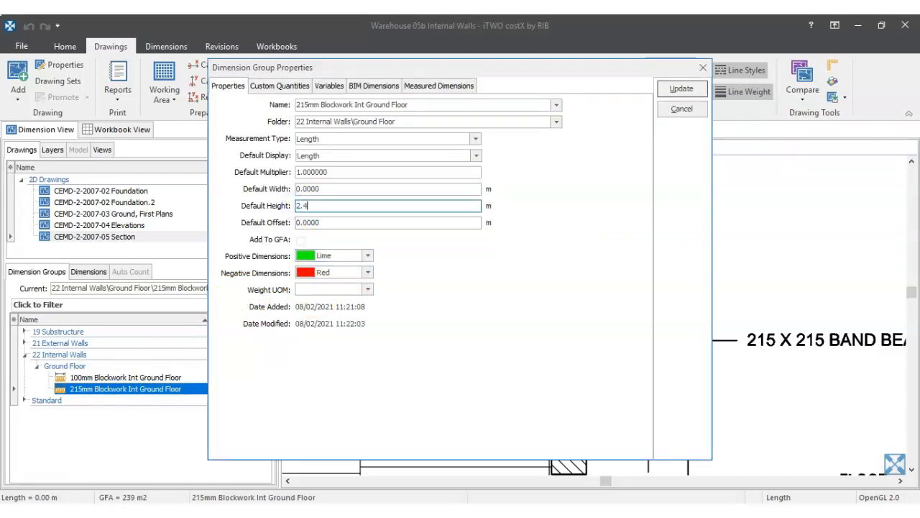
left_click(457, 279)
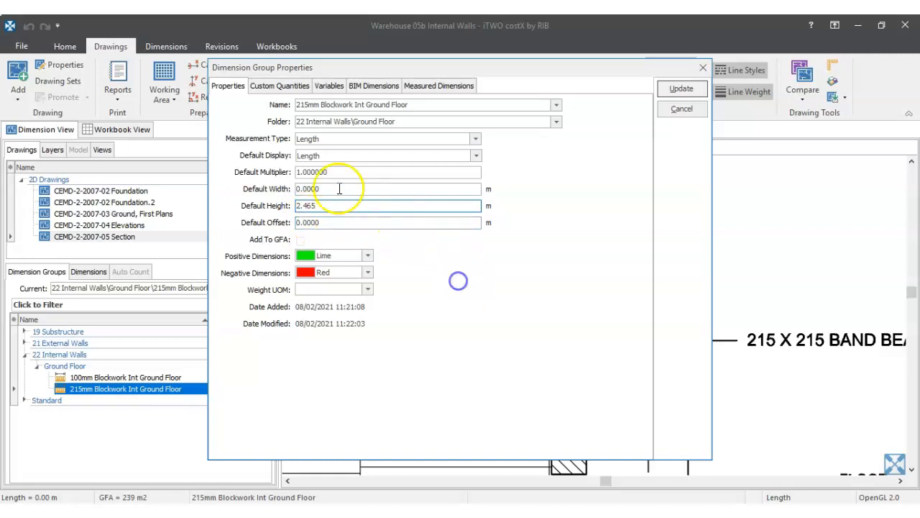
left_click(327, 155)
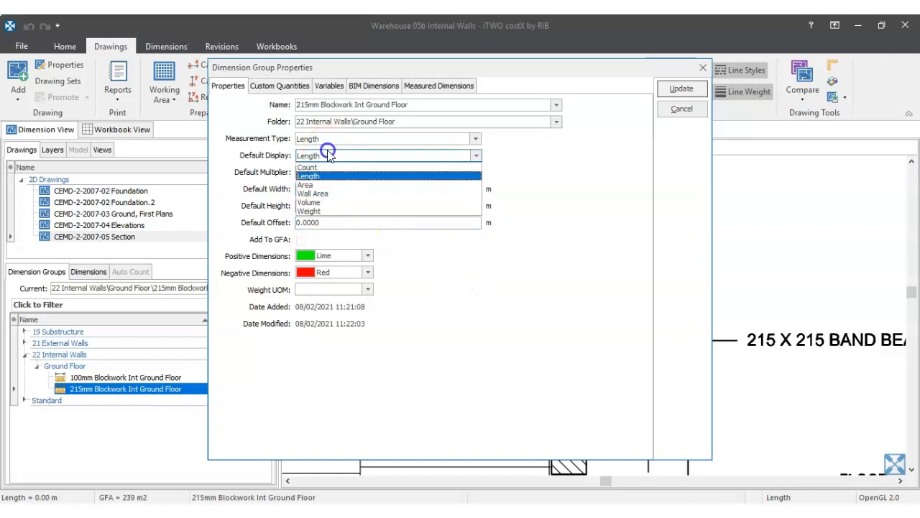
left_click(316, 193)
left_click(662, 99)
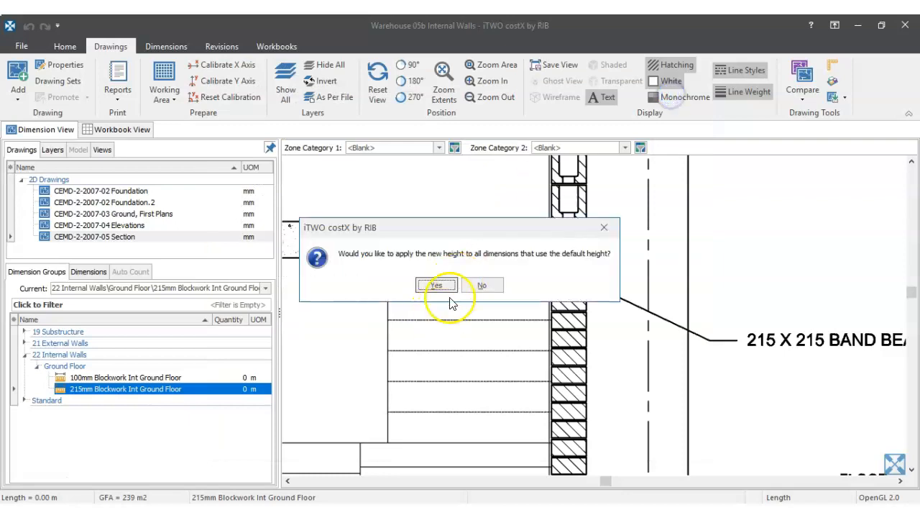
left_click(444, 287)
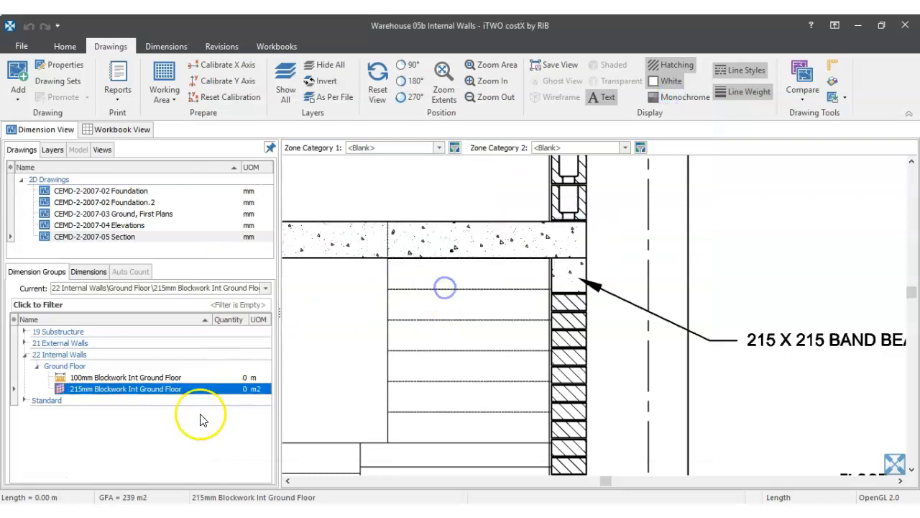
- Give the 100mm blockwork group a default height of 2.465 m and the Wall Area default display, applying the height to its dimensions
left_click(141, 378)
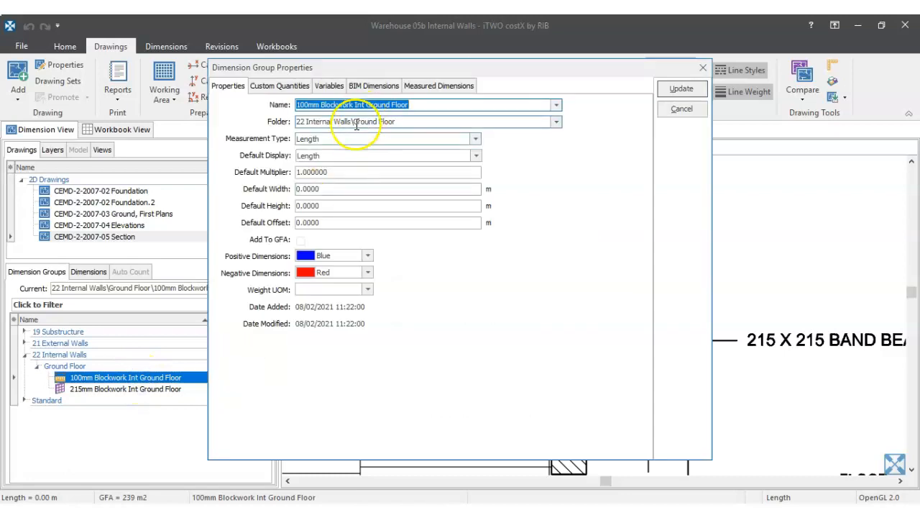
left_click_drag(326, 203, 289, 202)
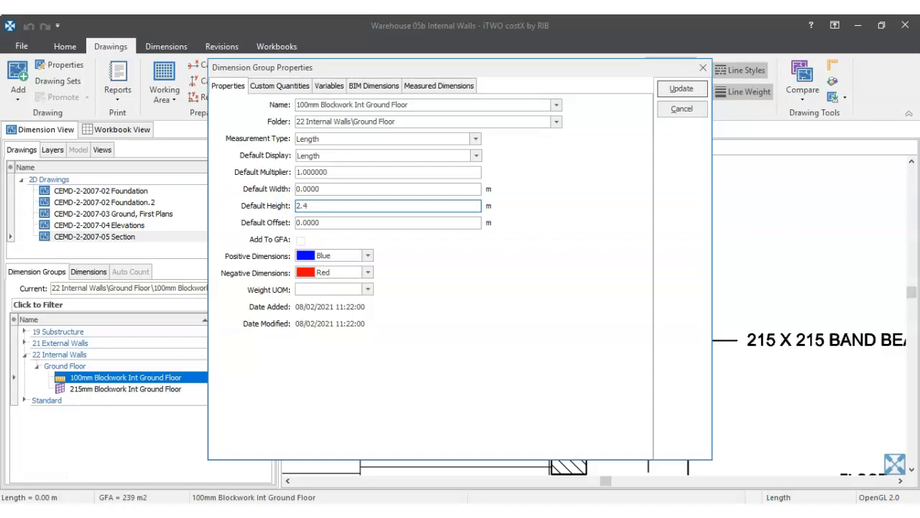
left_click(338, 155)
left_click(331, 194)
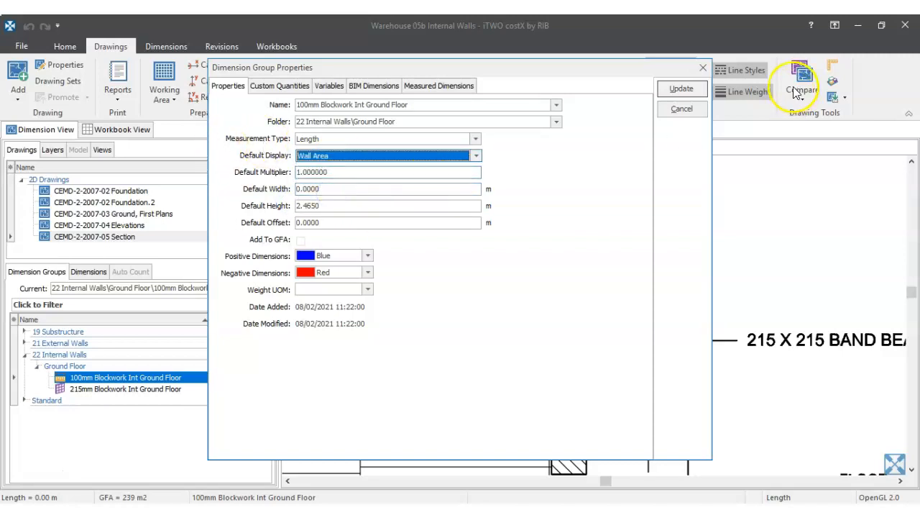
left_click(681, 88)
left_click(439, 286)
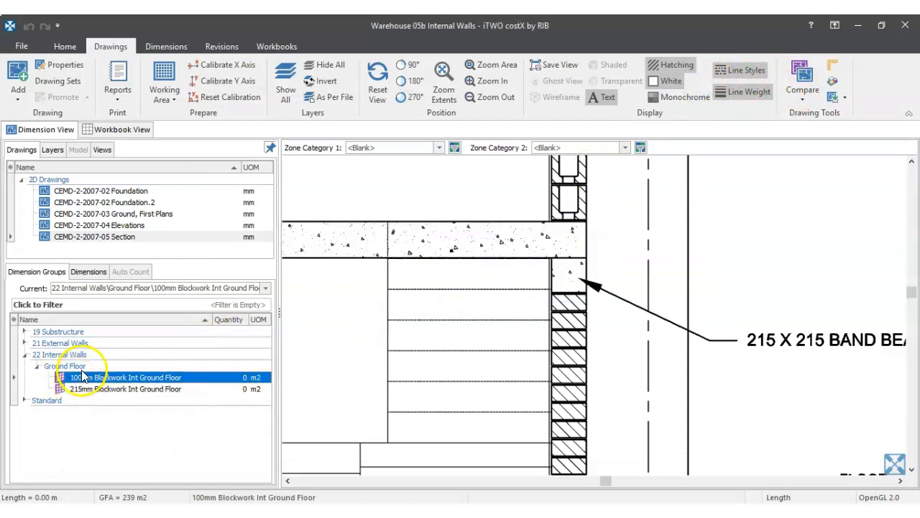
- Open the CEMD-2-2007-03 Ground, First Plans drawing at the ground-floor reception, stair and store area
scroll(411, 341, "down", 5)
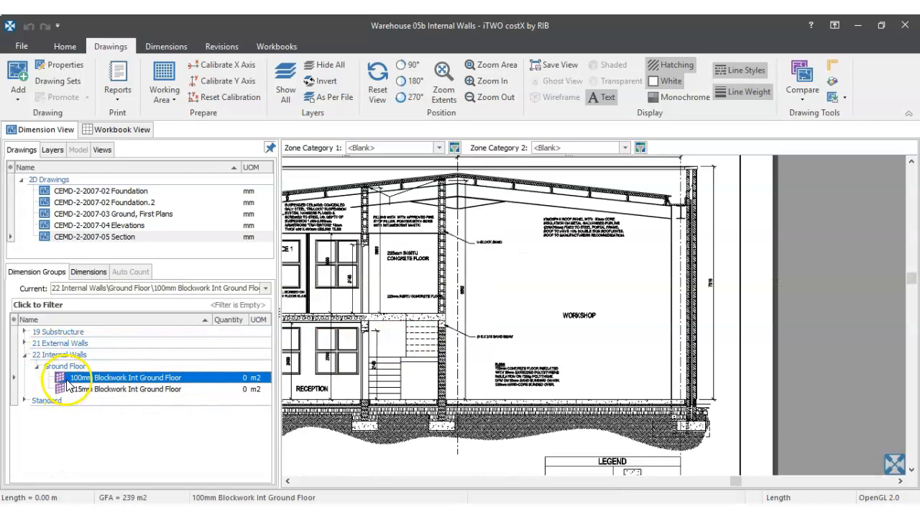
scroll(399, 367, "down", 2)
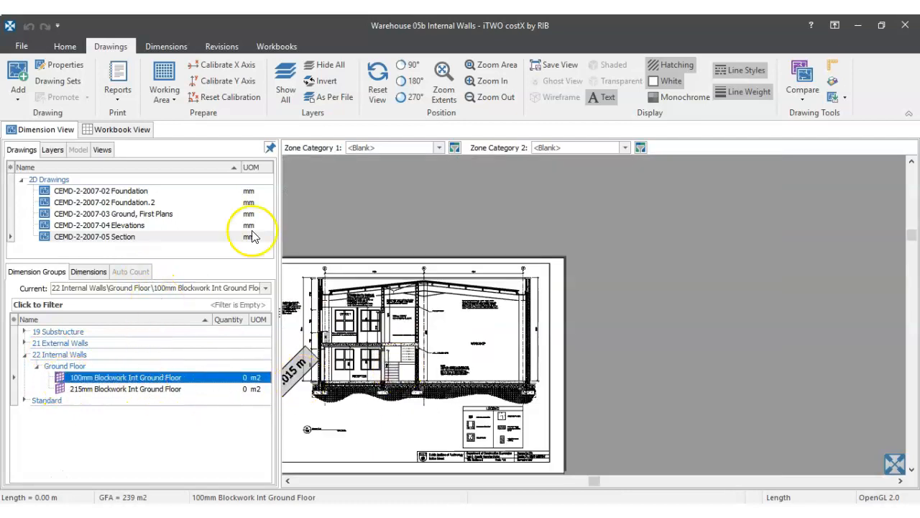
left_click(123, 220)
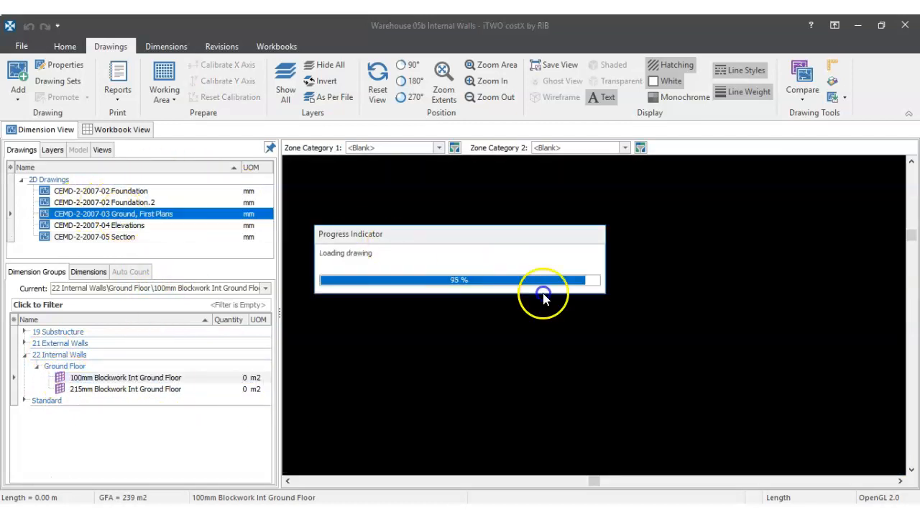
scroll(579, 334, "up", 3)
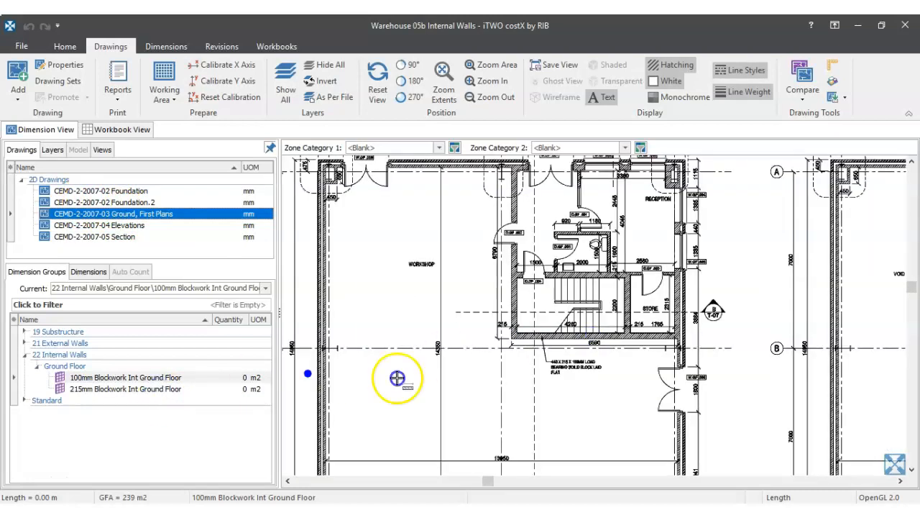
- Measure the 215mm blockwork wall below the stair and store, about 6.25 m between the inside corners of the store and stair
left_click(75, 389)
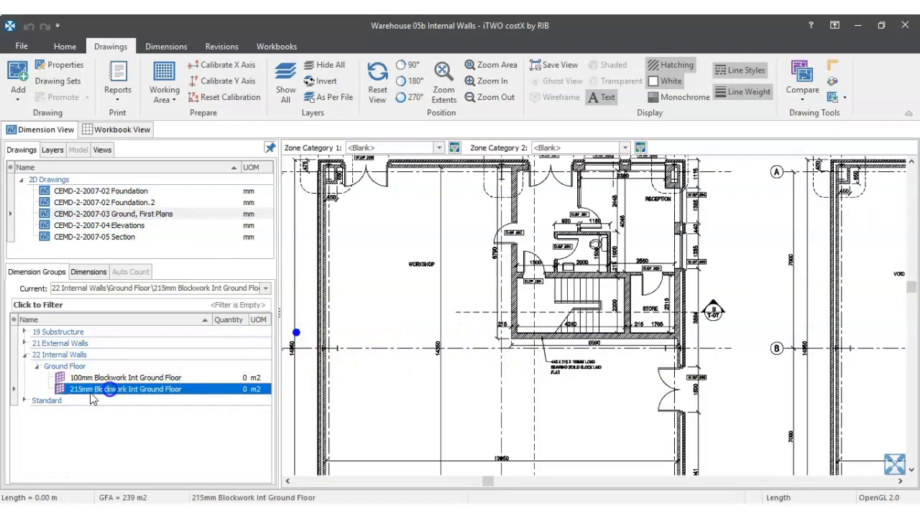
scroll(652, 334, "up", 4)
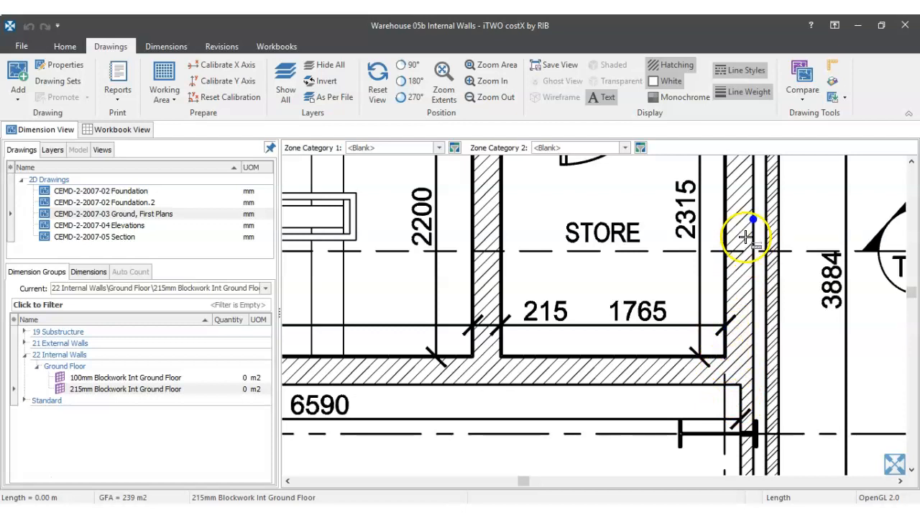
scroll(744, 366, "up", 5)
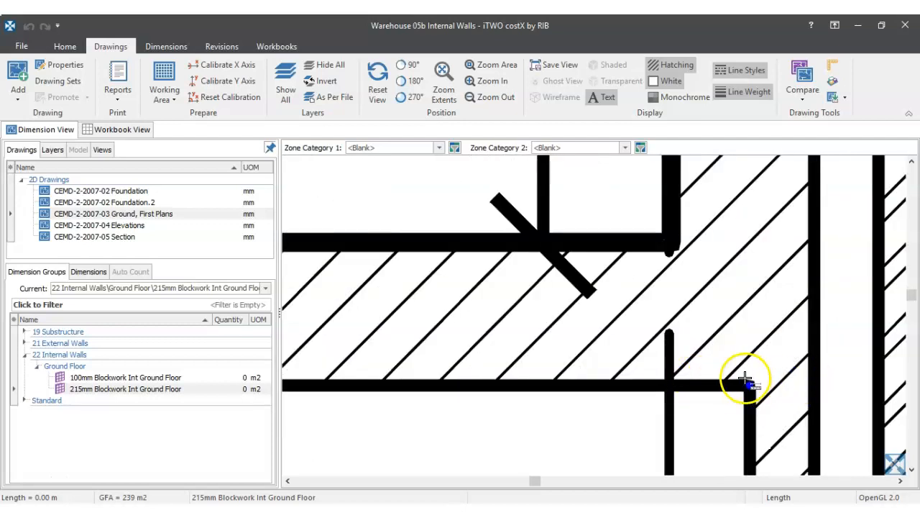
scroll(767, 402, "down", 3)
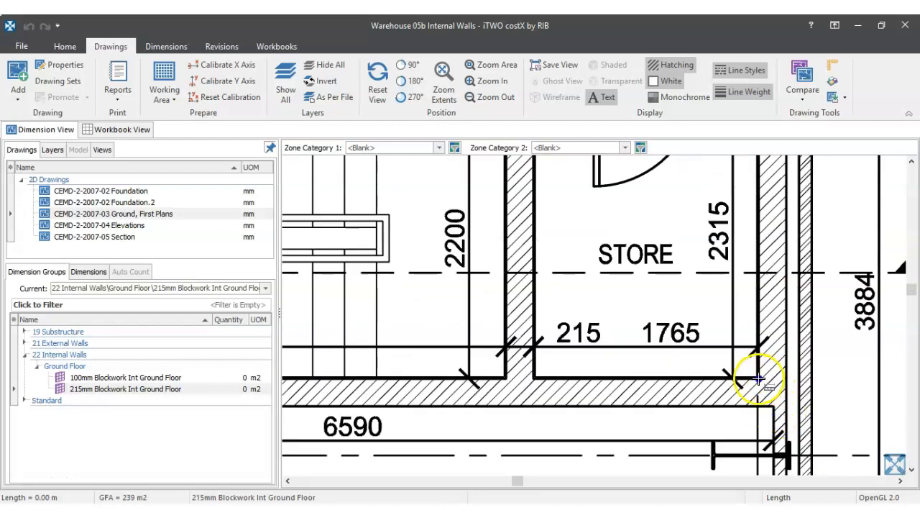
scroll(758, 379, "up", 1)
left_click(758, 379)
scroll(417, 375, "down", 4)
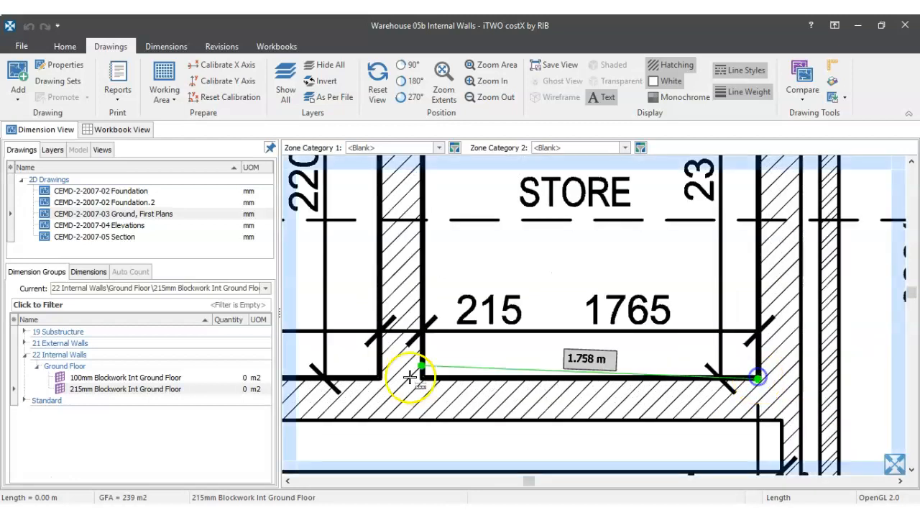
scroll(438, 371, "up", 4)
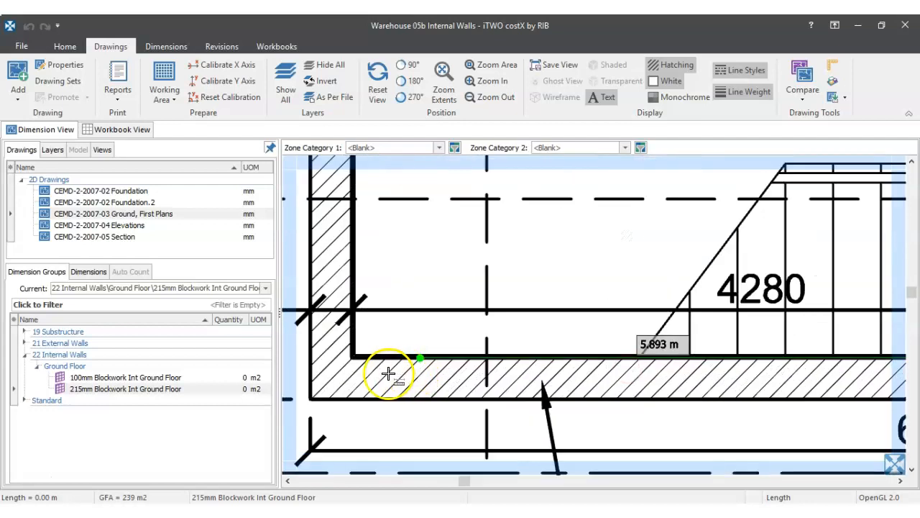
double_click(353, 358)
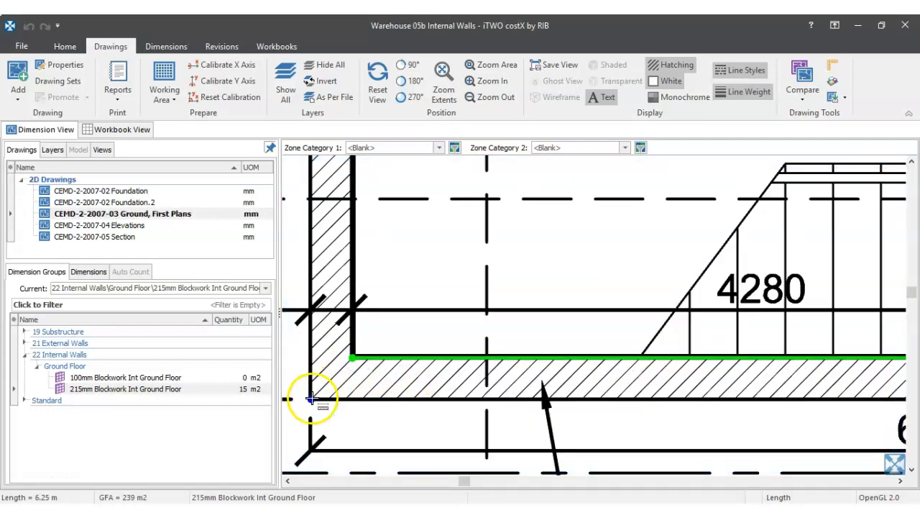
- Measure the 215mm blockwork wall along the workshop, about 6.67 m from the stair's outer corner to the external wall by W.GF .001
scroll(315, 392, "down", 4)
scroll(359, 286, "up", 5)
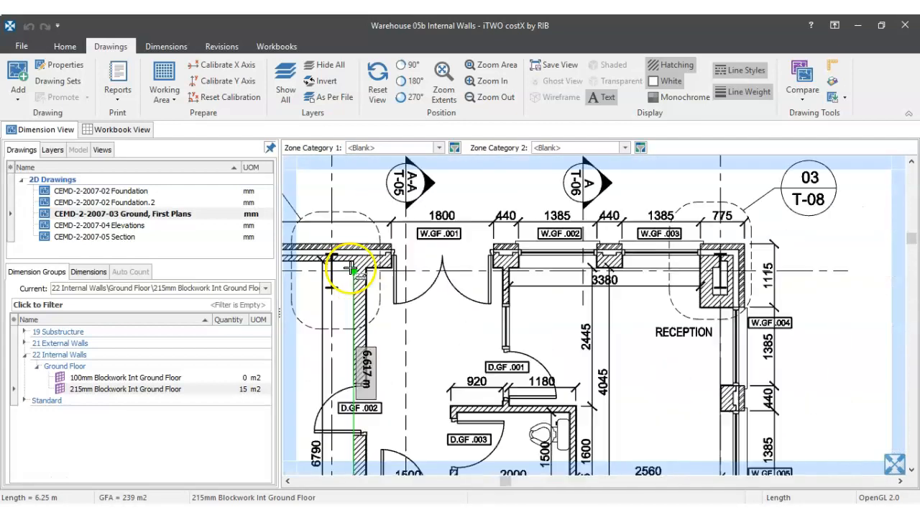
scroll(368, 268, "up", 2)
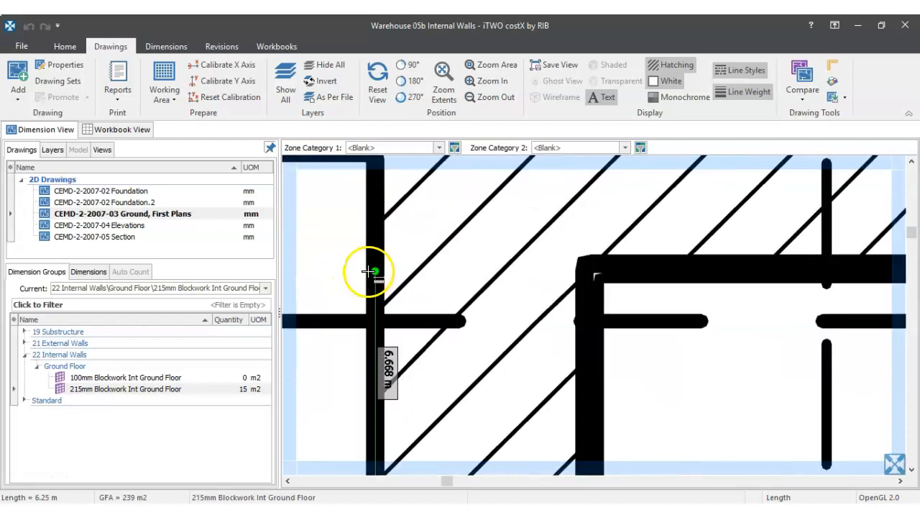
scroll(369, 267, "up", 2)
scroll(368, 267, "up", 1)
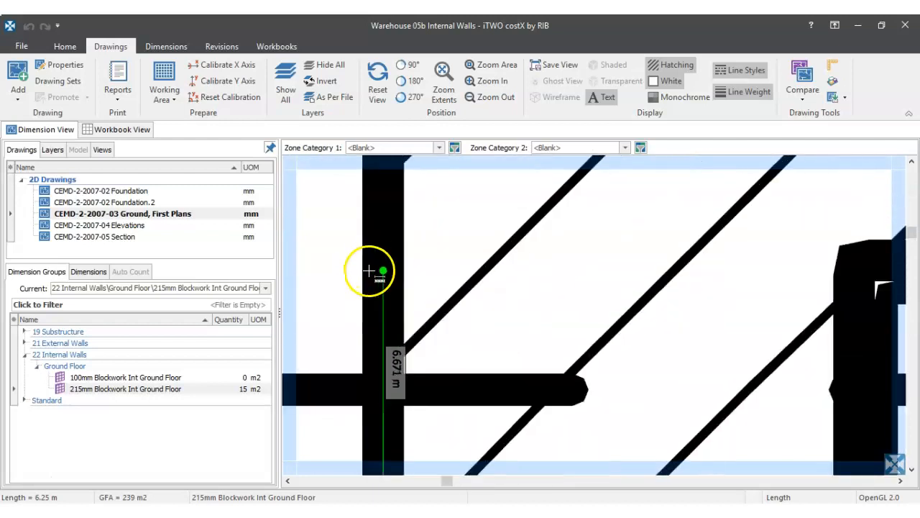
left_click(368, 267)
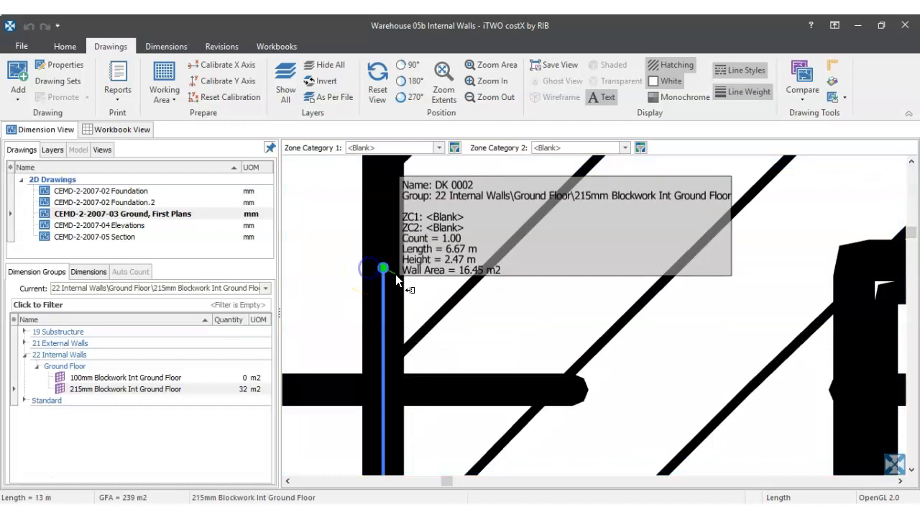
scroll(395, 274, "down", 3)
left_click(396, 272)
scroll(397, 272, "up", 3)
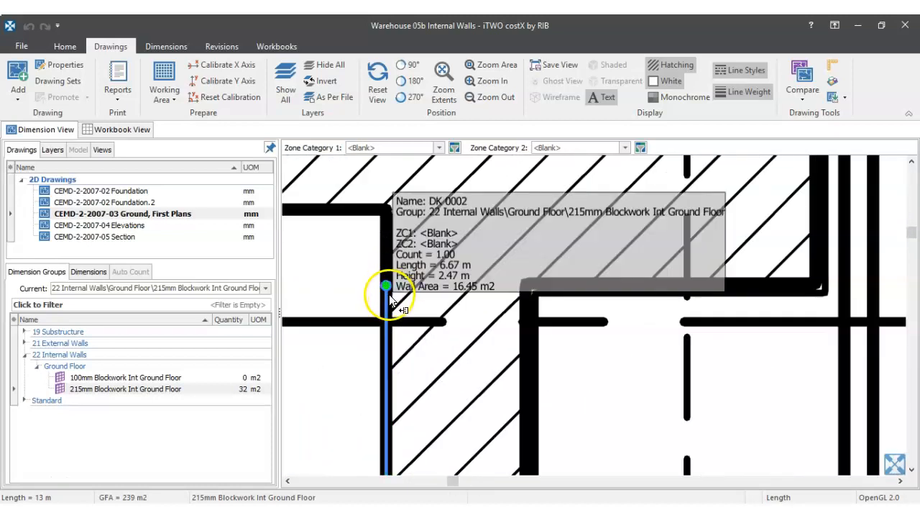
scroll(394, 252, "down", 3)
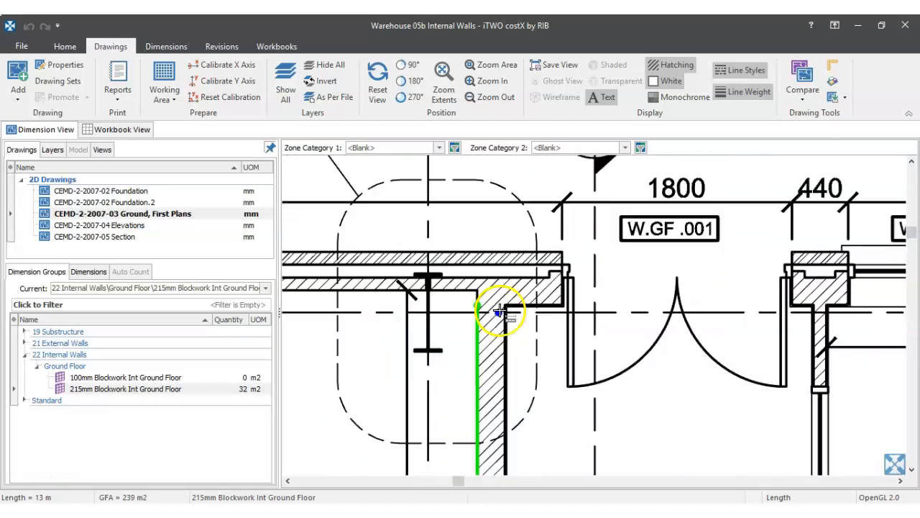
- Measure the 215mm blockwork wall between the stair and toilet, about 4.28 m from the workshop wall past door D.GF .004
scroll(517, 320, "up", 4)
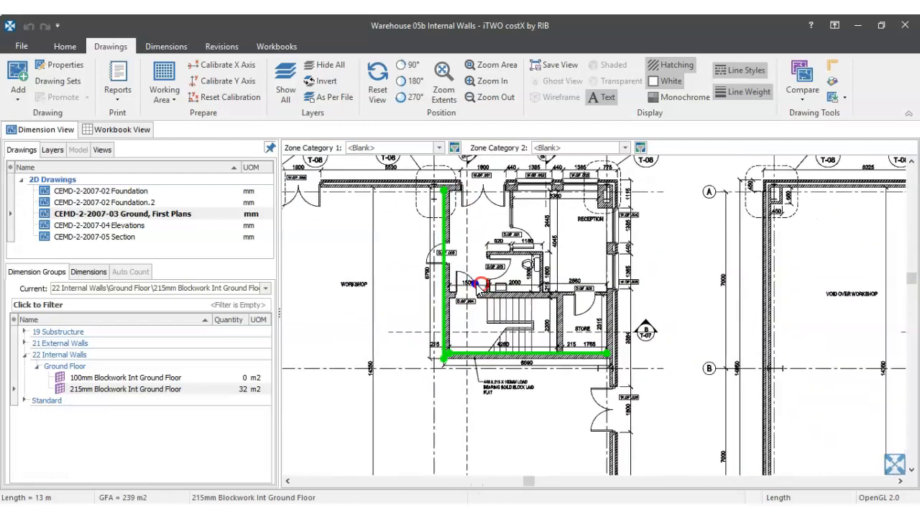
scroll(642, 294, "up", 2)
scroll(455, 317, "down", 2)
left_click_drag(329, 309, 472, 314)
scroll(471, 311, "up", 4)
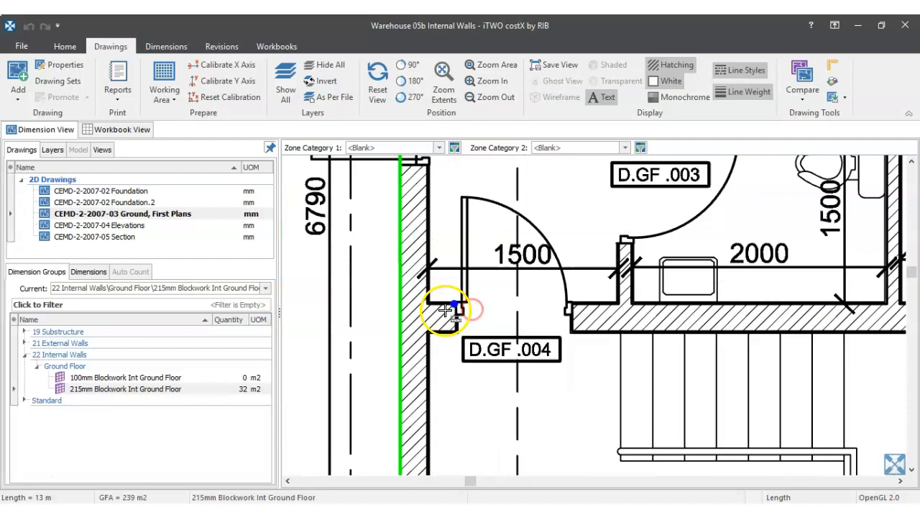
left_click(422, 301)
scroll(598, 317, "down", 4)
left_click_drag(614, 315, 484, 315)
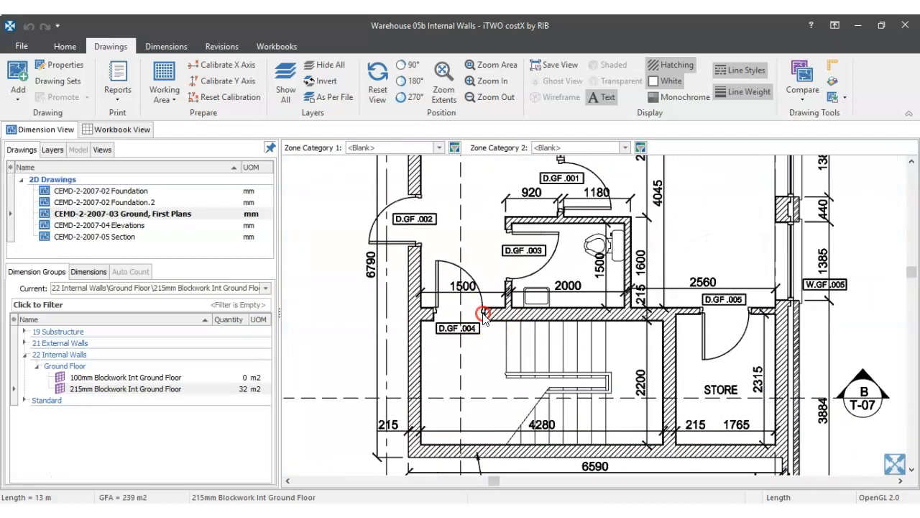
scroll(654, 307, "up", 3)
scroll(654, 308, "up", 2)
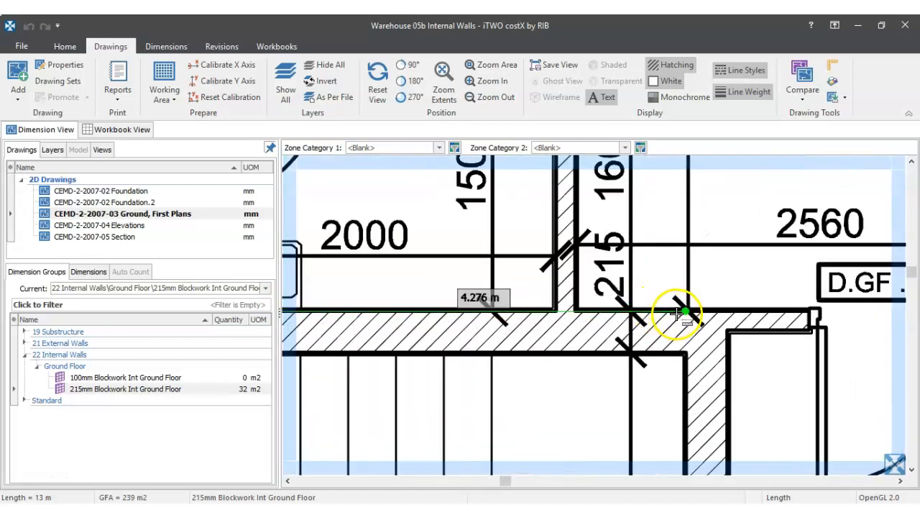
scroll(679, 313, "up", 3)
left_click(679, 314)
- Measure the 215mm blockwork wall dividing the stair from the store, about 2.30 m long
scroll(729, 366, "down", 2)
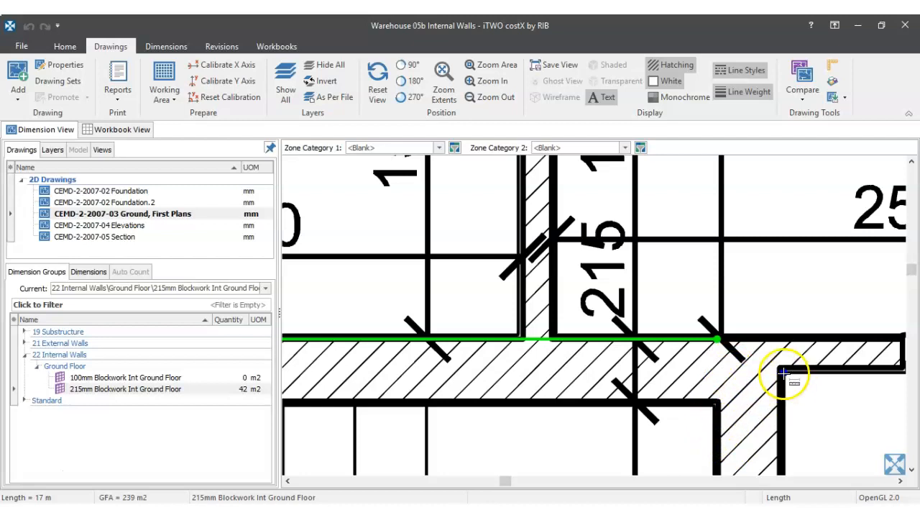
left_click(780, 370)
scroll(791, 387, "down", 3)
left_click_drag(790, 388, 713, 251)
left_click_drag(720, 362, 708, 238)
left_click(696, 406)
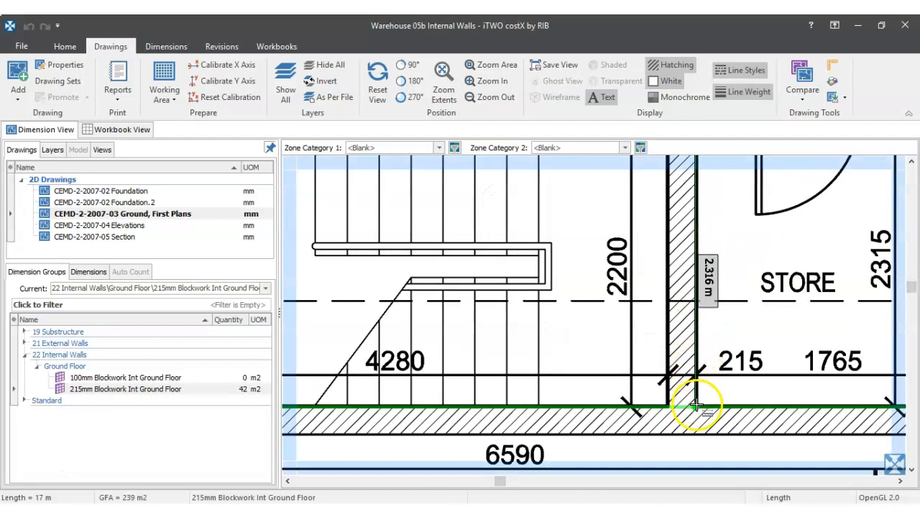
right_click(696, 407)
scroll(724, 324, "down", 3)
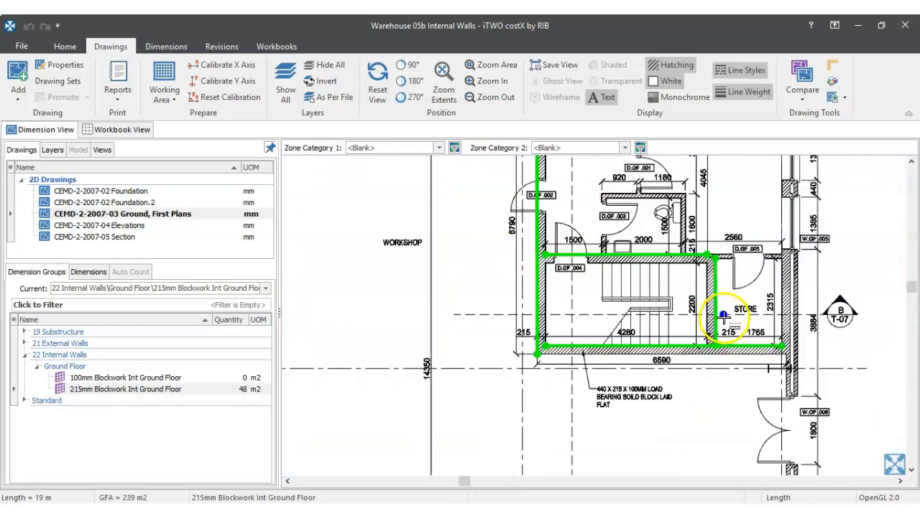
- Display both Ground Floor blockwork groups together and make 100mm Blockwork Int Ground Floor the current group
left_click(98, 365)
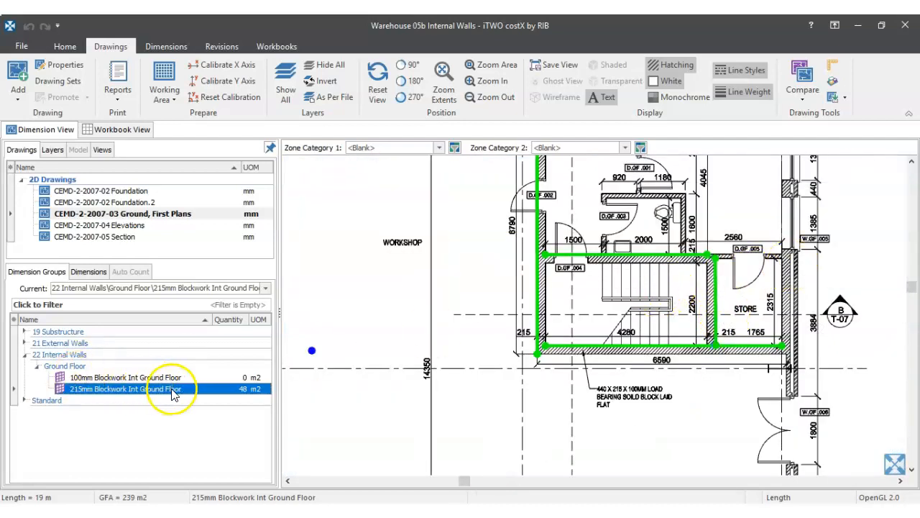
mouse_move(180, 399)
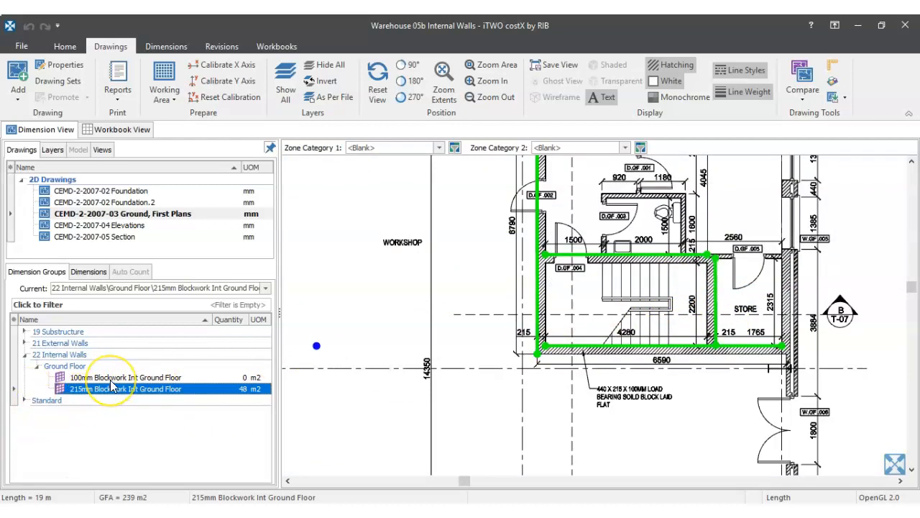
left_click_drag(646, 292, 640, 347)
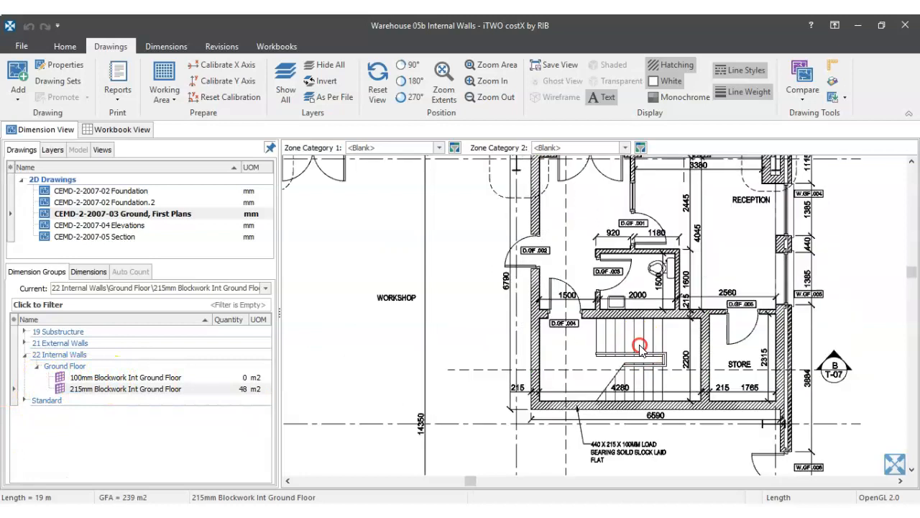
left_click(129, 389)
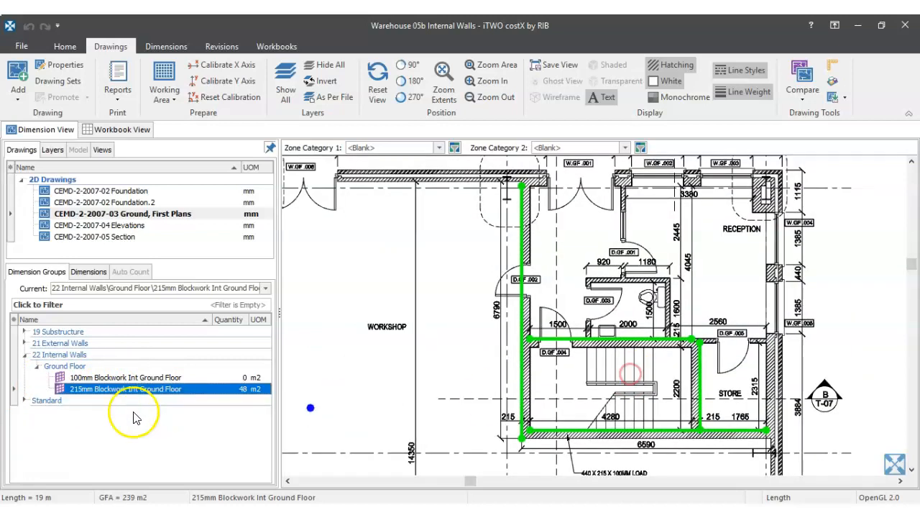
left_click(57, 368)
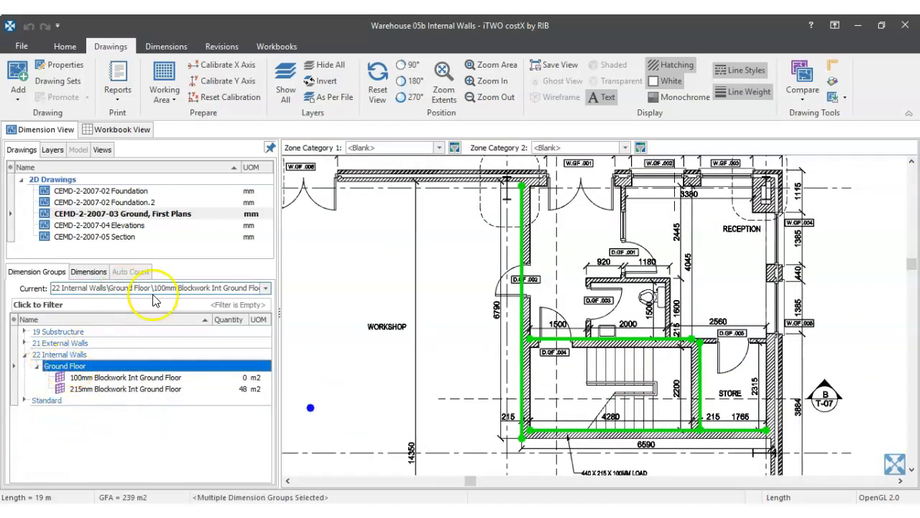
left_click(265, 288)
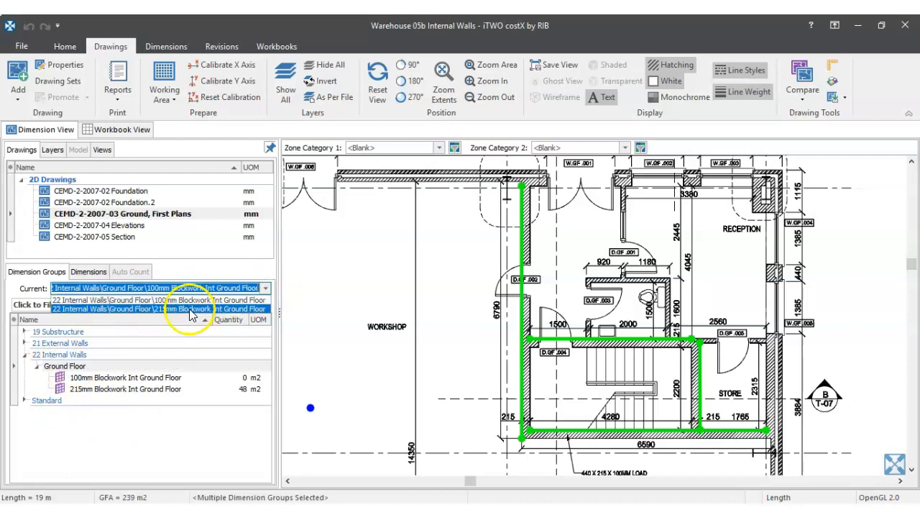
left_click(157, 300)
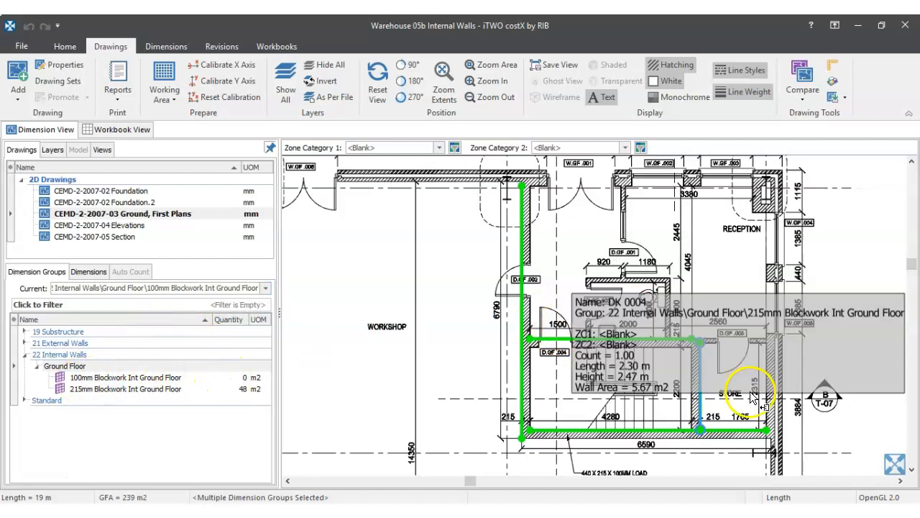
- Measure the 100mm blockwork wall between reception and store, from the external wall across door D.GF .005 to the 215mm wall
scroll(700, 338, "up", 3)
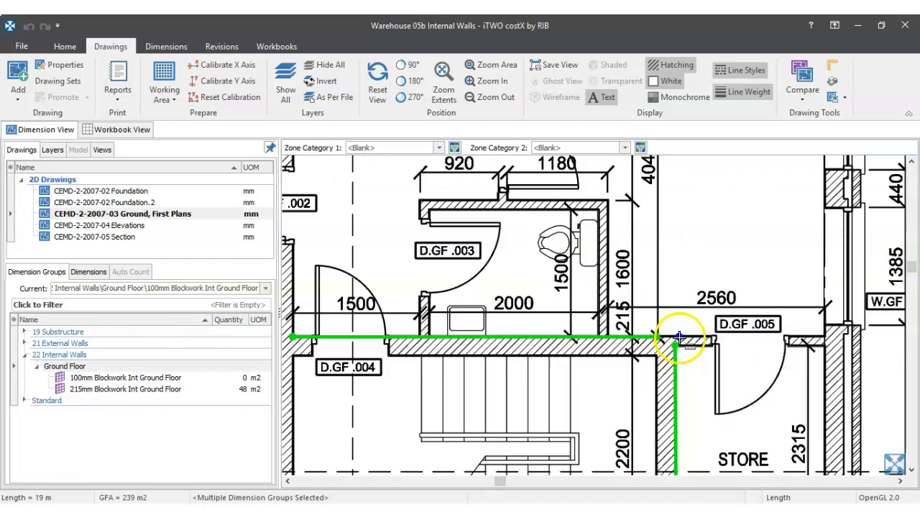
scroll(708, 342, "up", 5)
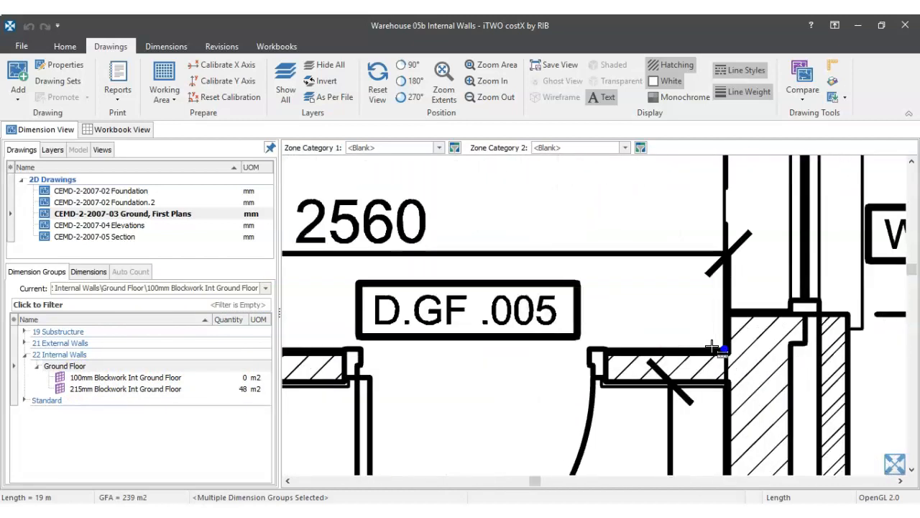
left_click(712, 348)
scroll(647, 352, "down", 3)
scroll(596, 353, "up", 5)
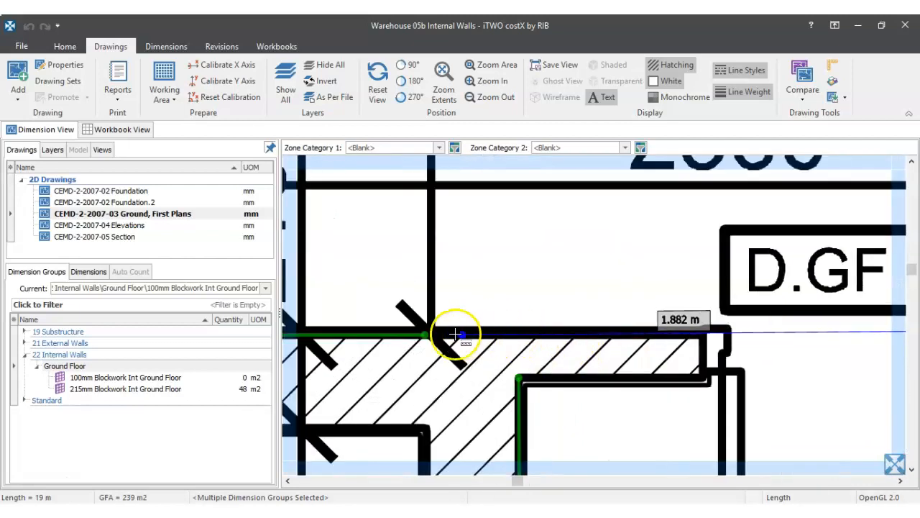
left_click(434, 334)
scroll(507, 333, "down", 3)
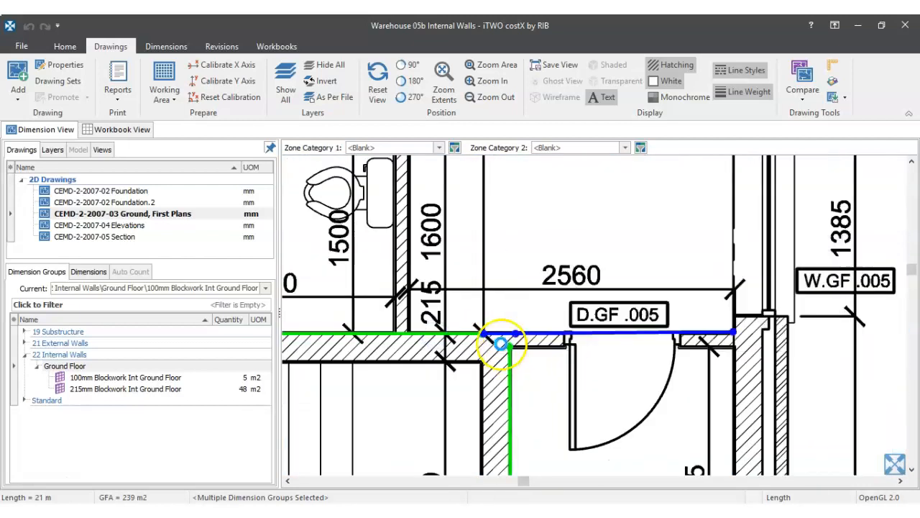
scroll(491, 339, "up", 3)
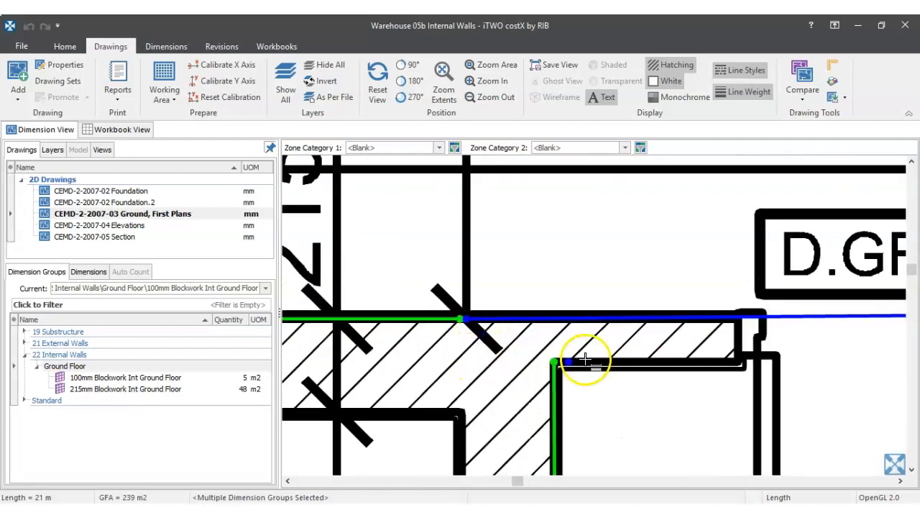
scroll(467, 368, "down", 3)
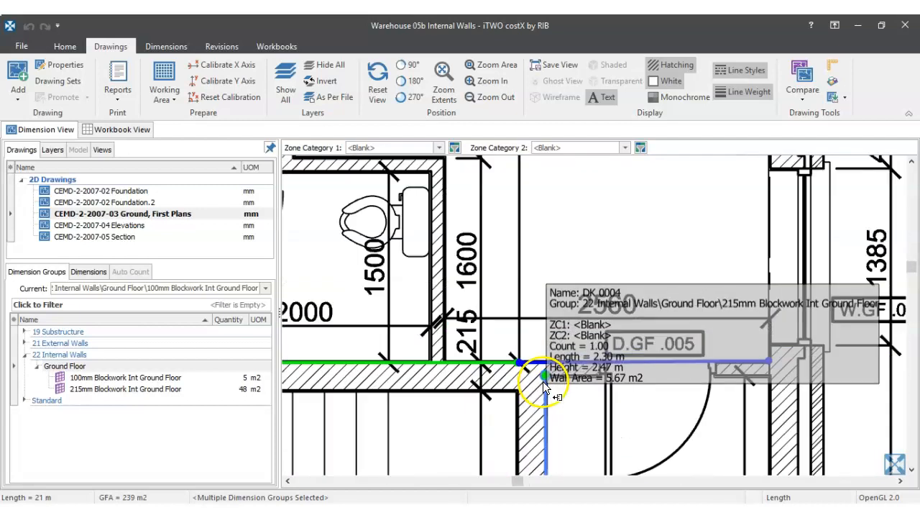
- Measure the 100mm blockwork wall between lobby and reception, about 2.45 m from the external wall past door D.GF .001 to the toilet wall
scroll(568, 258, "up", 5)
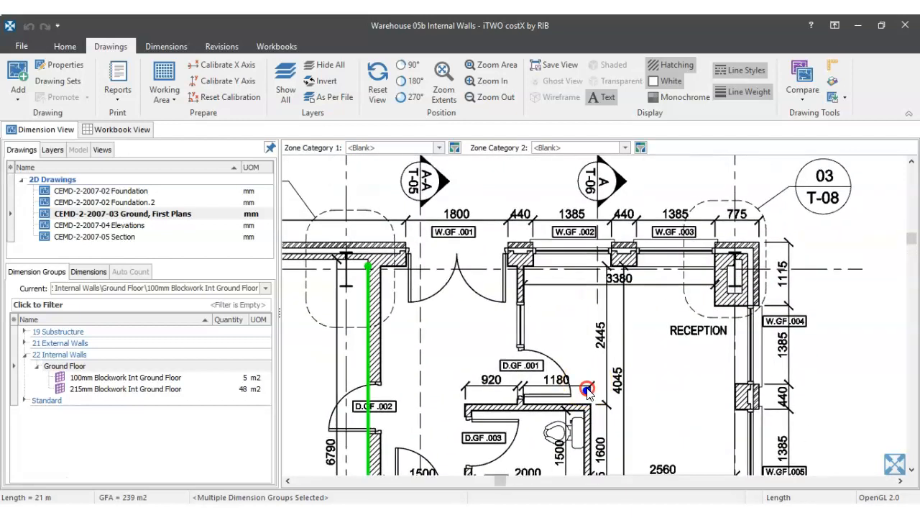
left_click(486, 247)
scroll(486, 248, "down", 3)
left_click_drag(521, 353, 526, 263)
scroll(497, 376, "up", 3)
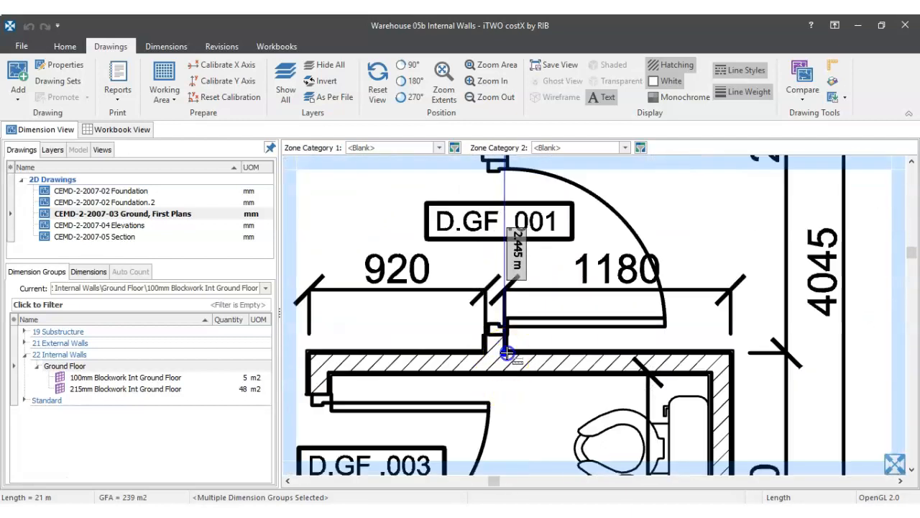
double_click(507, 353)
- Measure the 100mm blockwork wall enclosing the toilet beside door D.GF .001, from its lobby corner to its reception corner
scroll(507, 353, "down", 3)
left_click(445, 352)
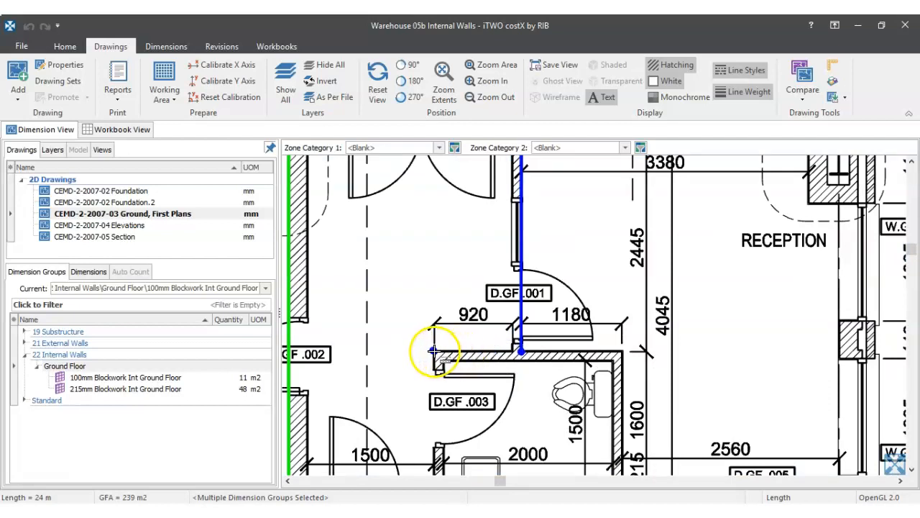
left_click(611, 350)
right_click(612, 350)
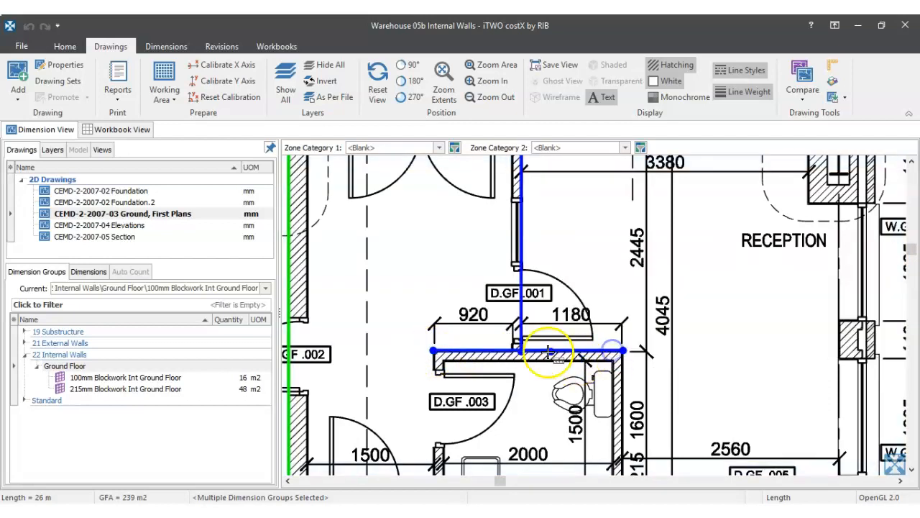
- Measure the toilet's 100mm blockwork wall across door D.GF .003, from its inner corner to the 215mm stair wall
left_click_drag(546, 409, 576, 294)
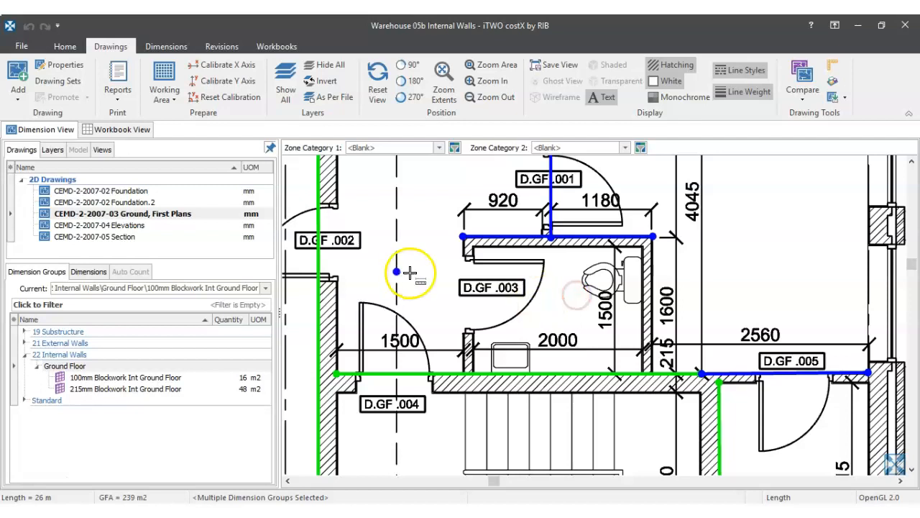
scroll(444, 254, "up", 2)
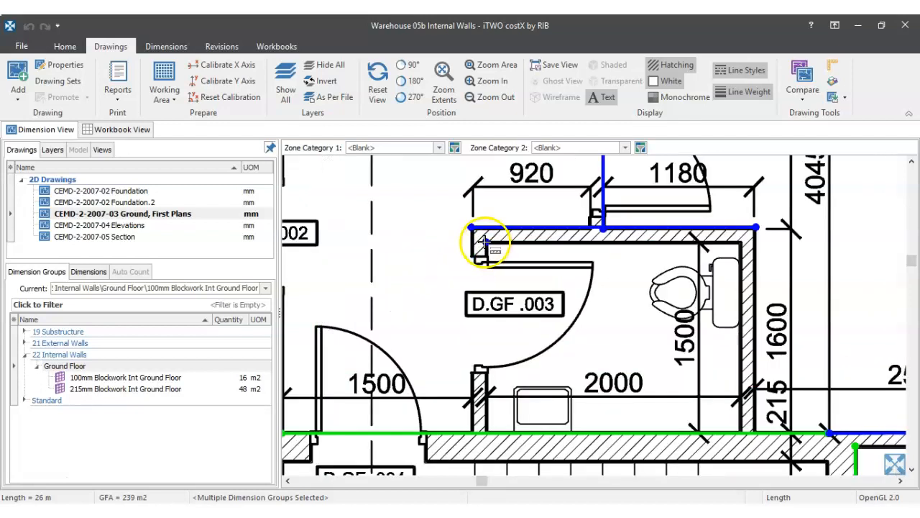
left_click(486, 243)
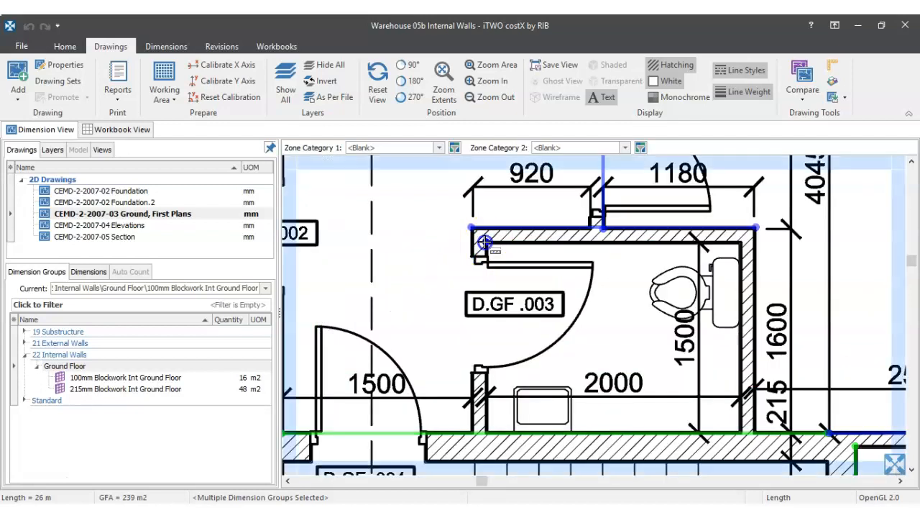
double_click(485, 431)
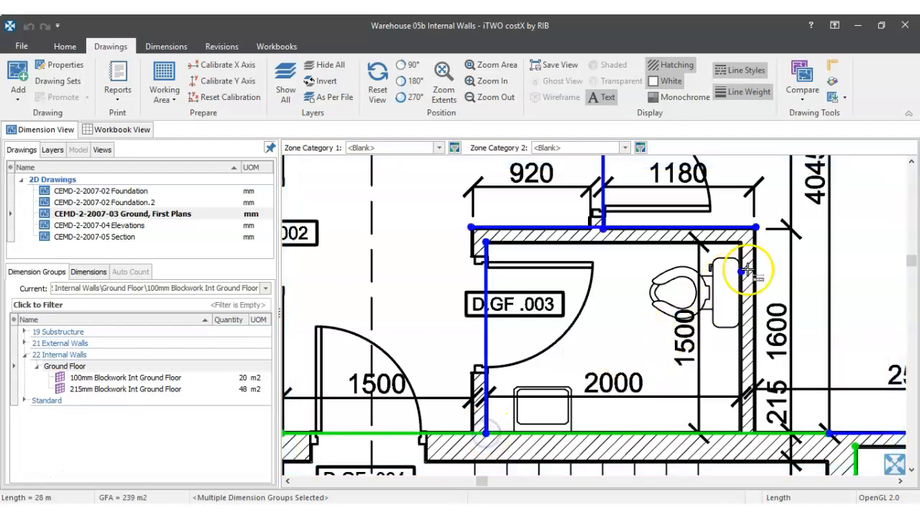
- Measure the 100mm blockwork wall between toilet and reception, from the toilet's inner corner to the 215mm stair wall
left_click(741, 242)
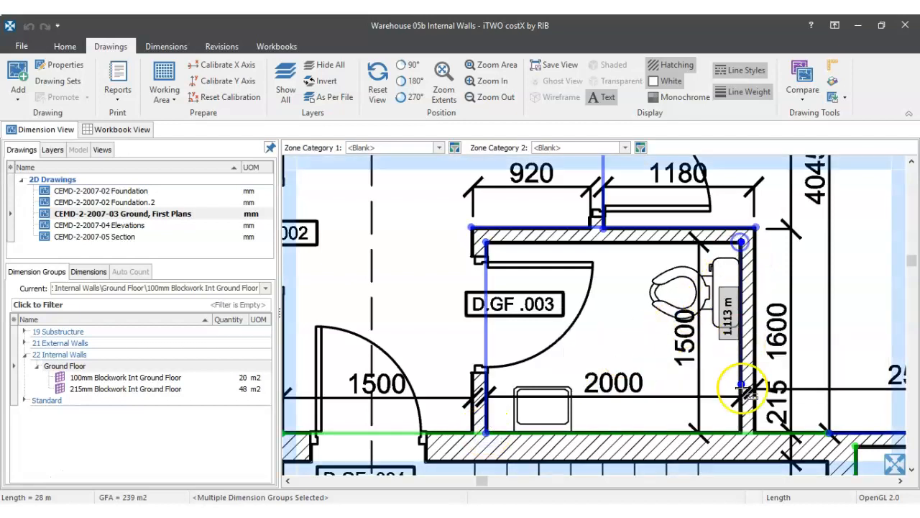
double_click(742, 430)
scroll(748, 424, "down", 4)
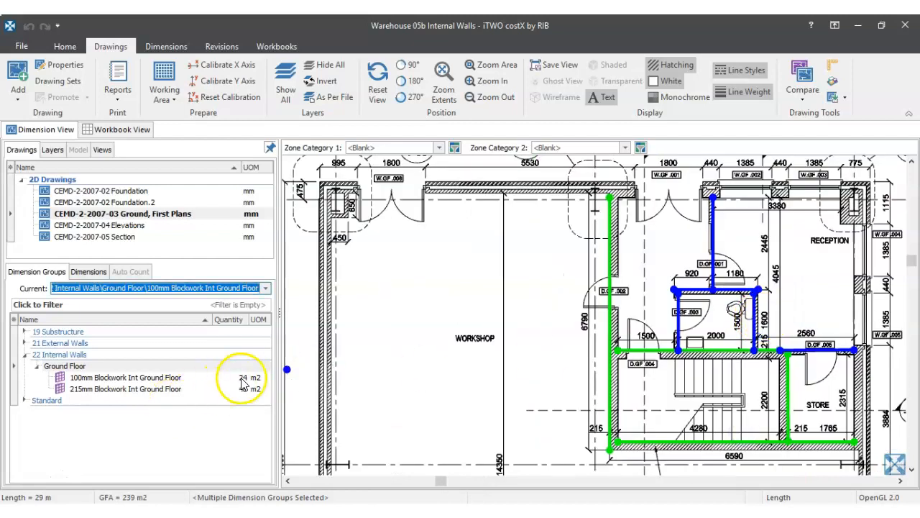
- Examine the measured 215mm and 100mm ground-floor walls in the 3D view, then return to the 2D plan
left_click(830, 83)
scroll(555, 267, "up", 5)
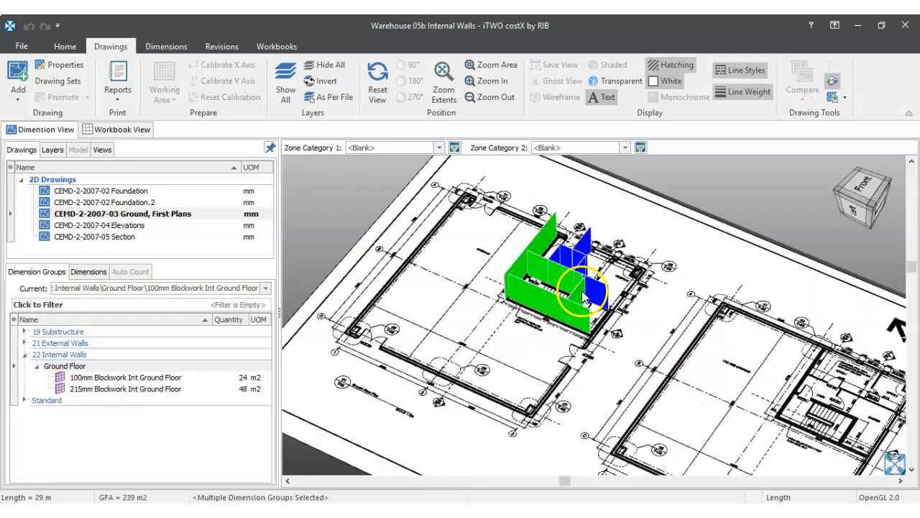
scroll(611, 306, "up", 5)
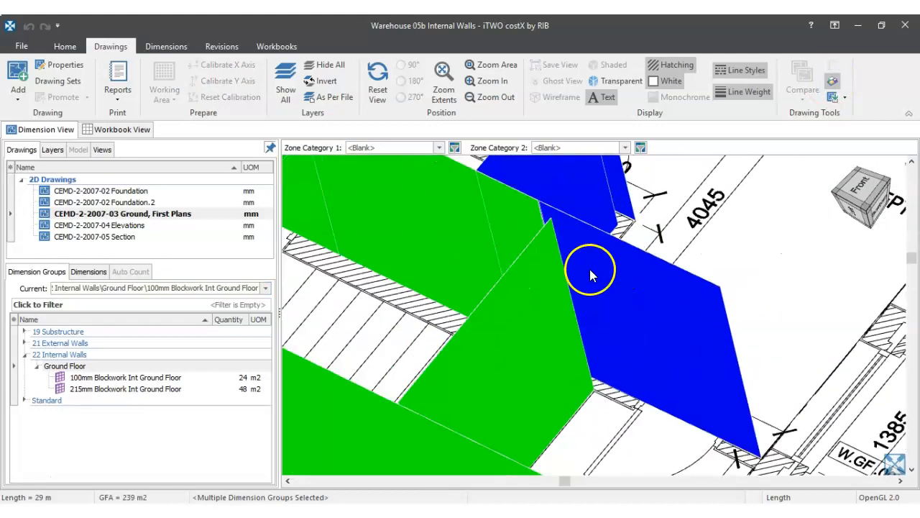
scroll(566, 258, "down", 5)
left_click_drag(587, 245, 608, 230)
scroll(559, 239, "up", 2)
scroll(557, 241, "down", 6)
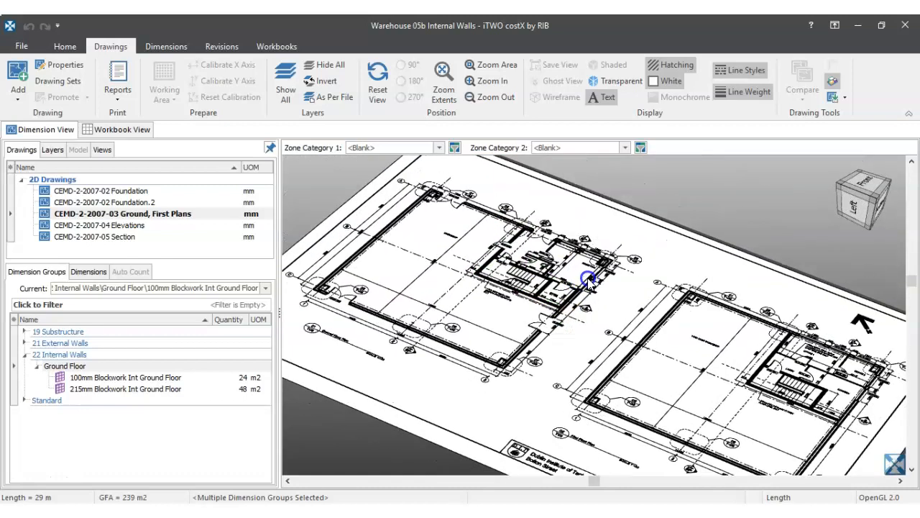
left_click(833, 83)
- Start a new dimension group named 215mm Hollowcore Int First Floor
scroll(733, 353, "down", 3)
left_click_drag(700, 367, 525, 296)
left_click_drag(690, 324, 575, 352)
left_click_drag(690, 326, 618, 345)
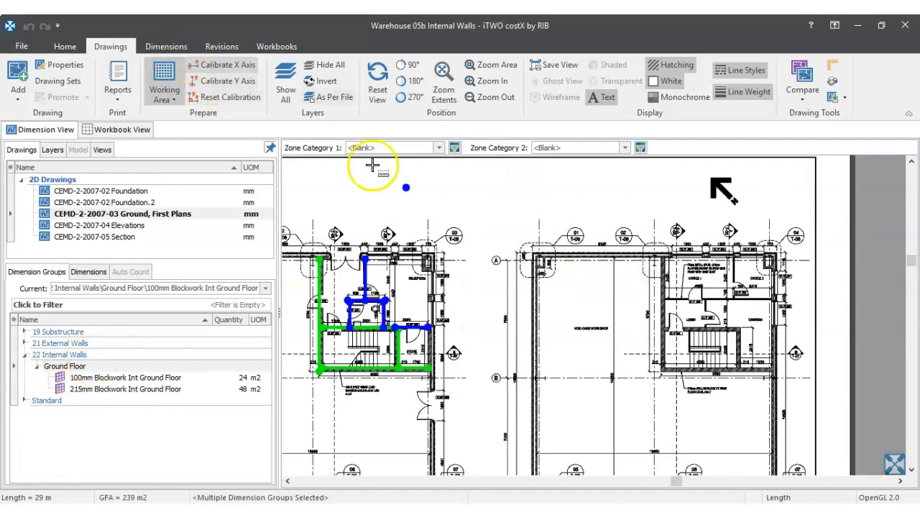
left_click(169, 48)
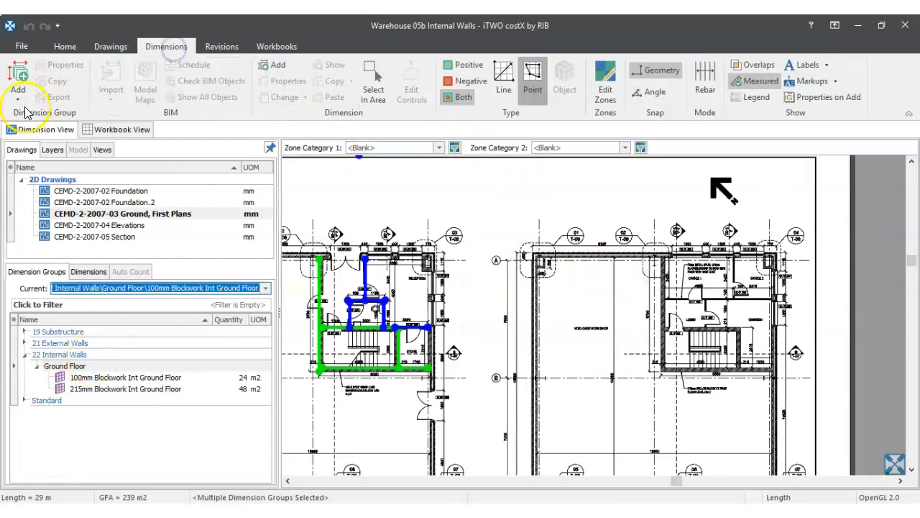
left_click(20, 94)
left_click(45, 115)
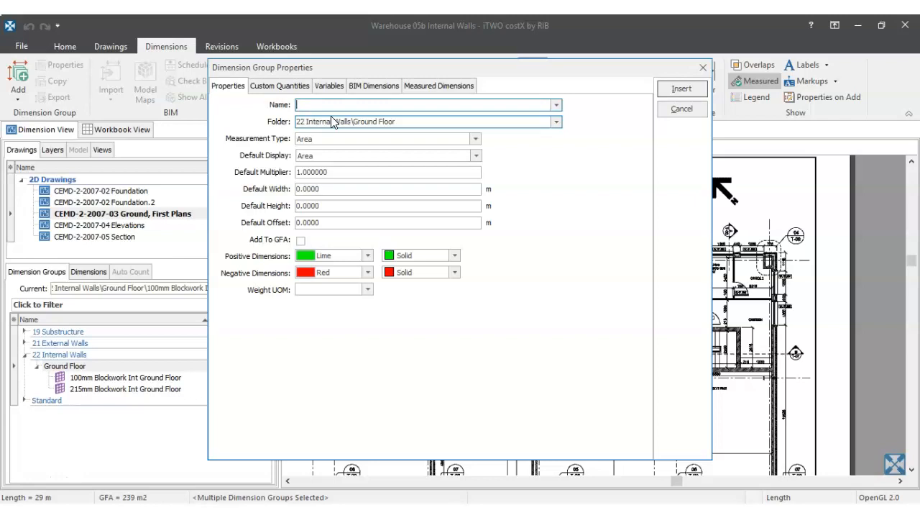
type("215mm Hollowcore Int First Floor")
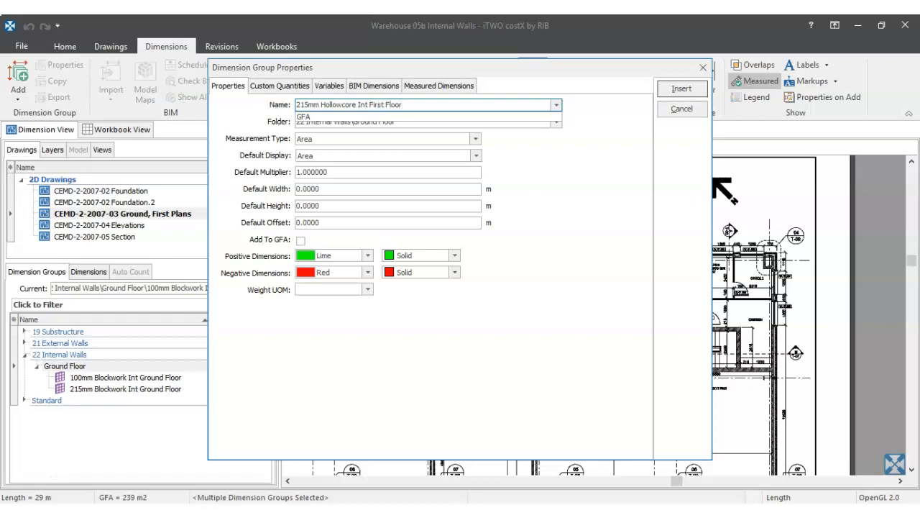
- Set the hollowcore group's measurement type to Length and its folder to 22 Internal Walls\First Floor, and insert it
left_click(590, 193)
left_click(317, 144)
left_click(314, 166)
left_click(316, 206)
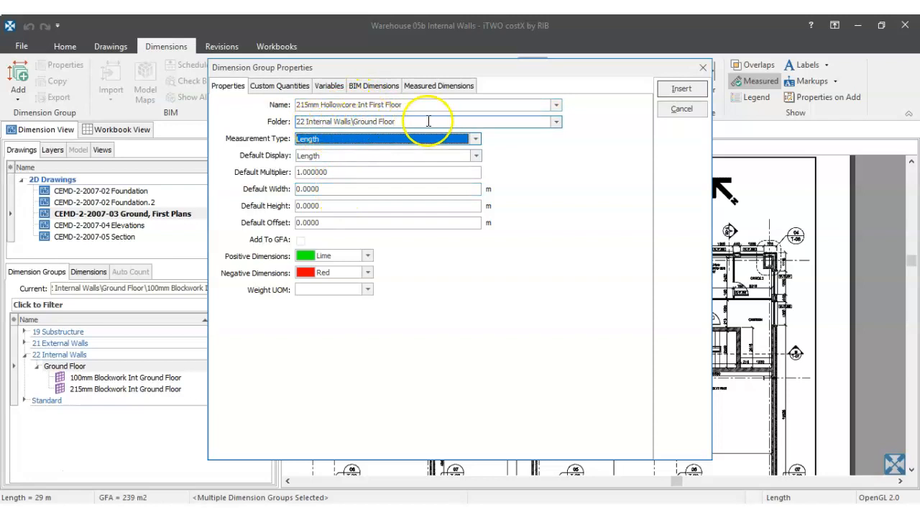
double_click(363, 121)
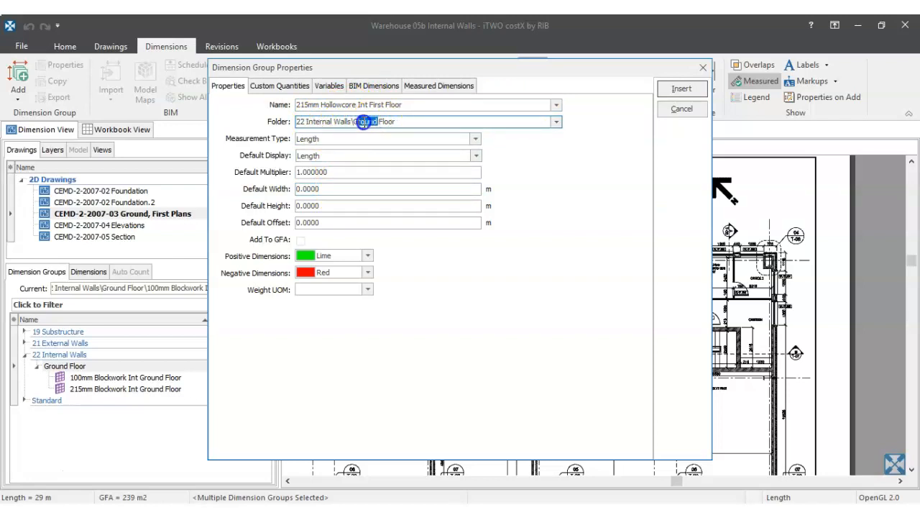
type("Fi")
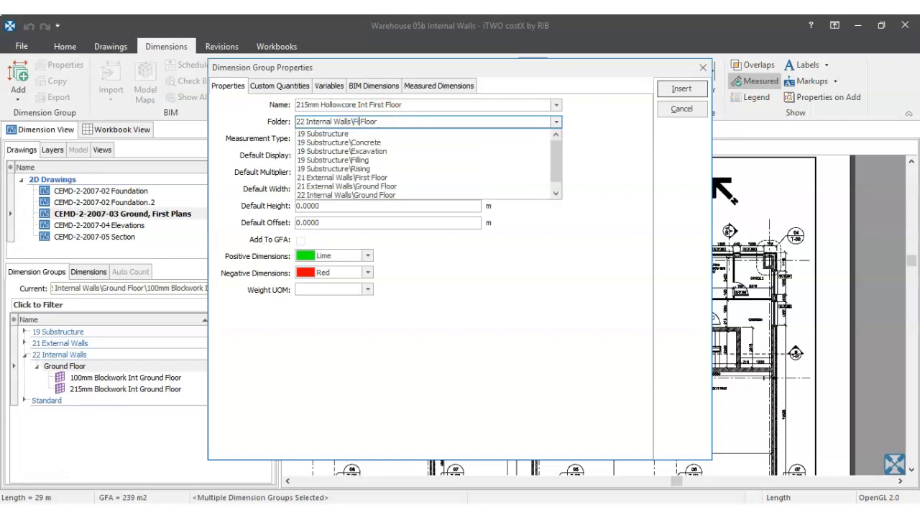
left_click(592, 270)
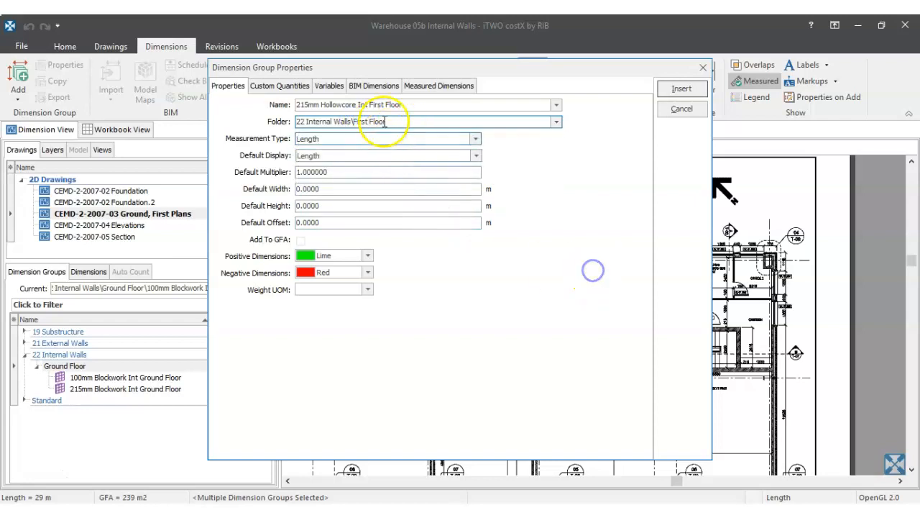
left_click(694, 89)
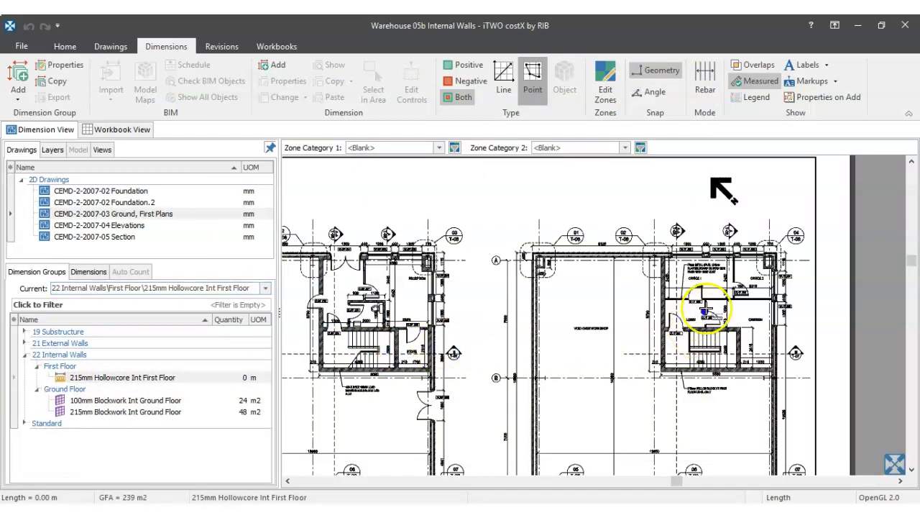
- Start another dimension group in the 22 Internal Walls\First Floor folder, named 100mm Timber Framed Partitions
scroll(717, 299, "up", 3)
scroll(717, 299, "down", 3)
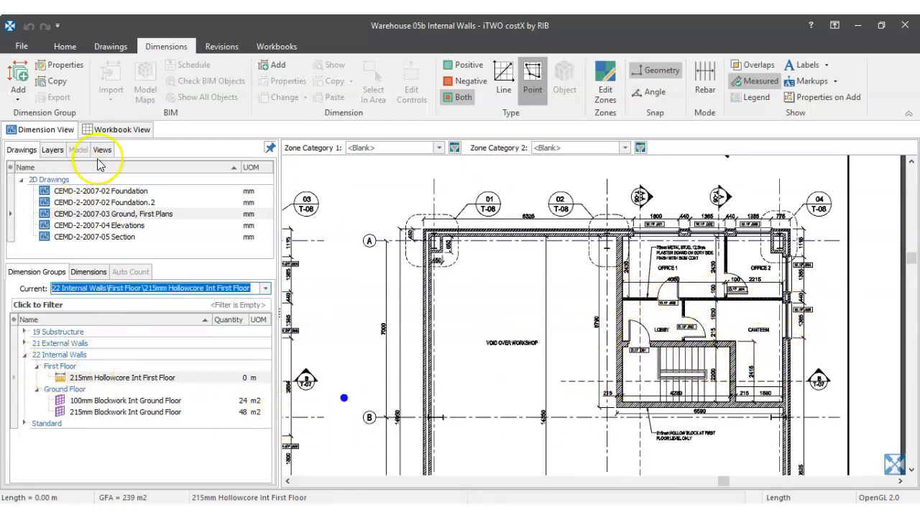
left_click(18, 96)
left_click(44, 112)
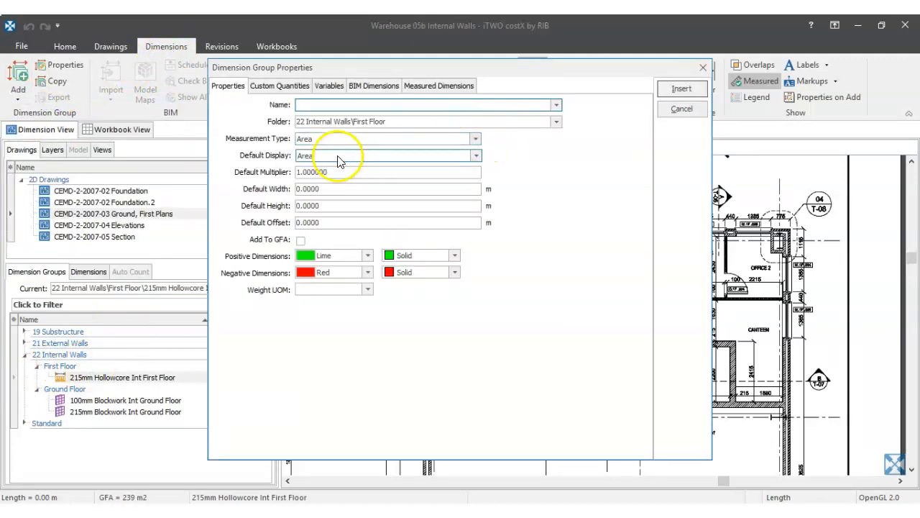
type("100mm")
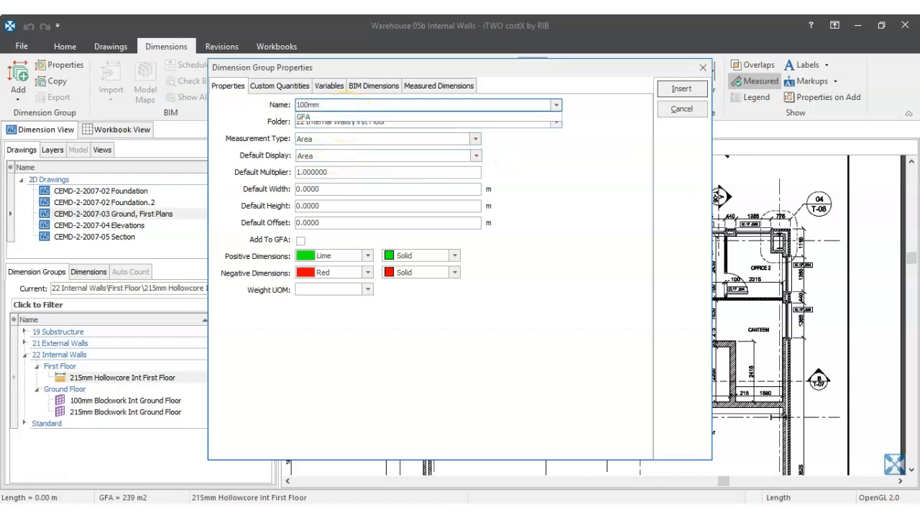
type(" Timber Fr")
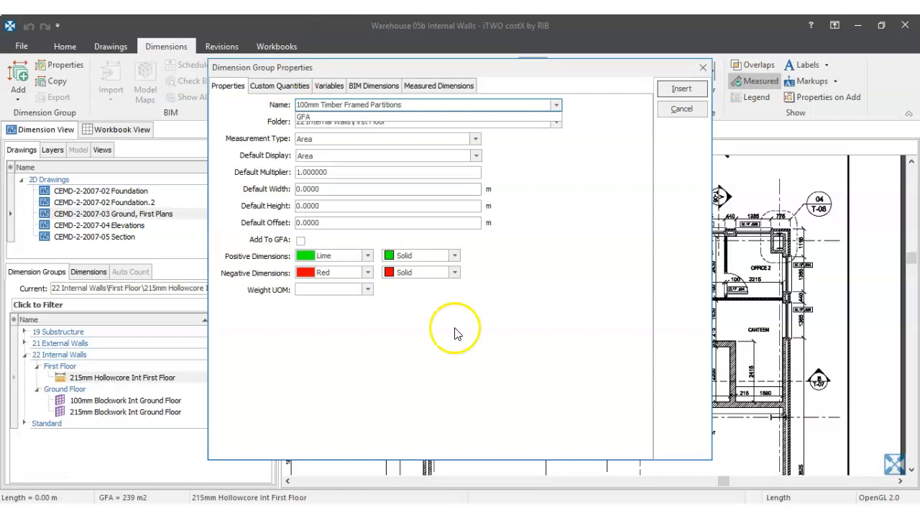
type("amed Partitions")
left_click(667, 272)
- Set the partition group's measurement type to Length and its positive dimensions to Dodger Blue, and insert it
left_click(474, 138)
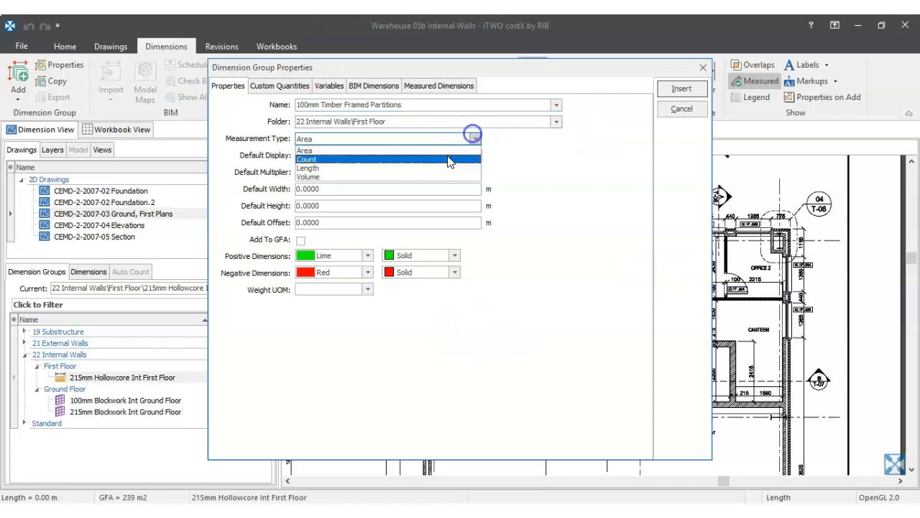
left_click(440, 167)
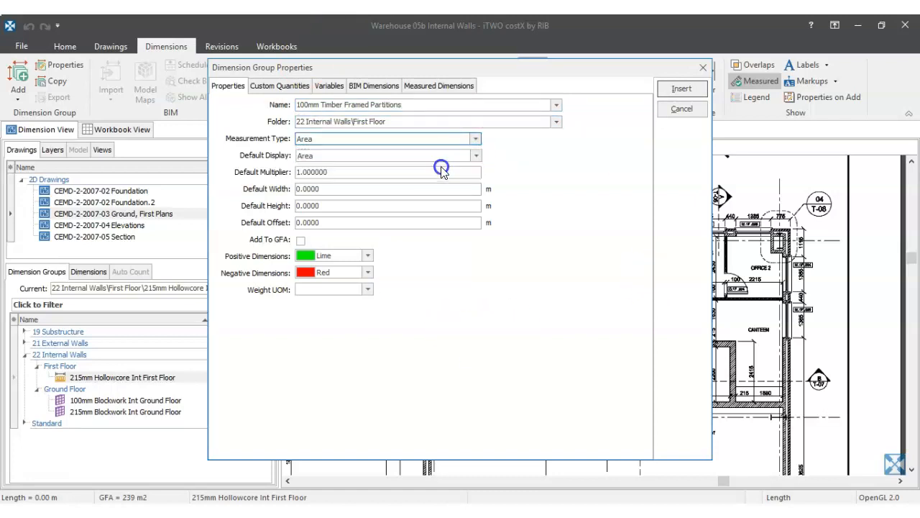
left_click(368, 254)
mouse_move(385, 298)
left_mouse_down()
mouse_move(385, 332)
mouse_move(386, 304)
left_mouse_up()
left_click(363, 323)
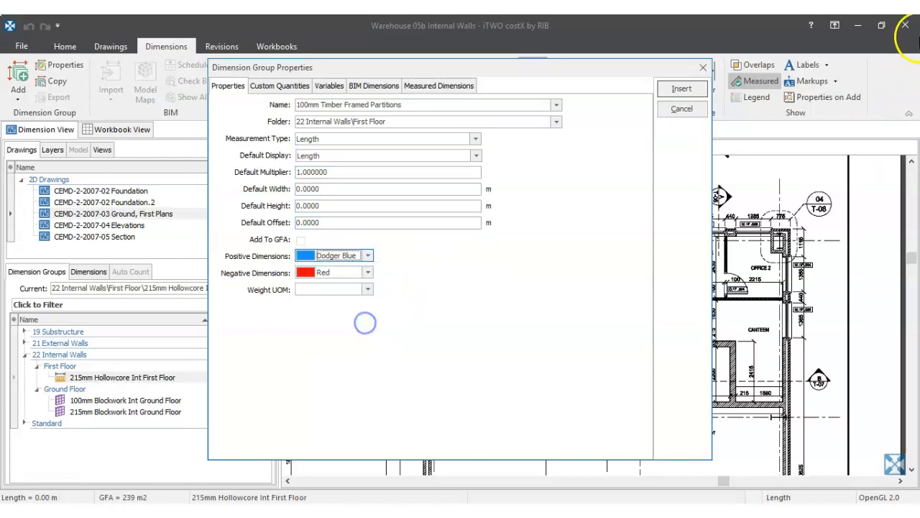
left_click(693, 92)
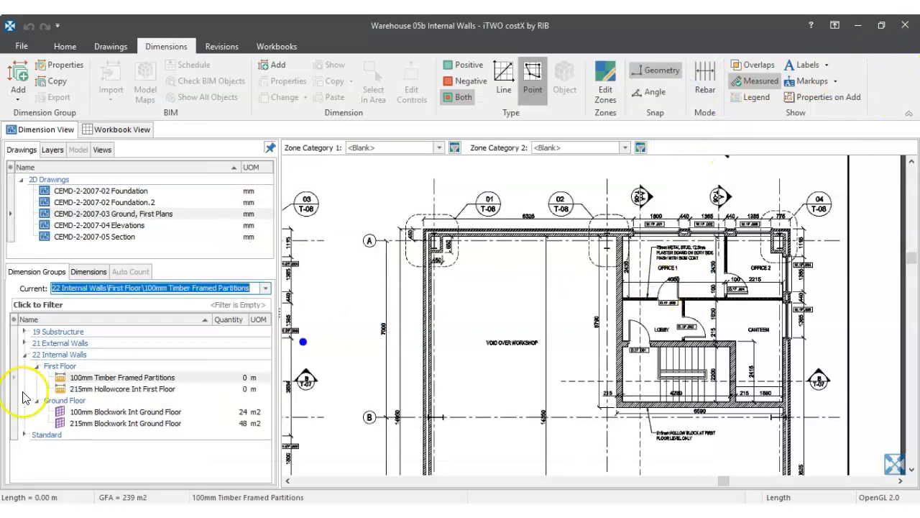
- Open the CEMD-2-2007-05 Section drawing and examine the first-floor internal walls up to the roof
scroll(626, 318, "down", 5)
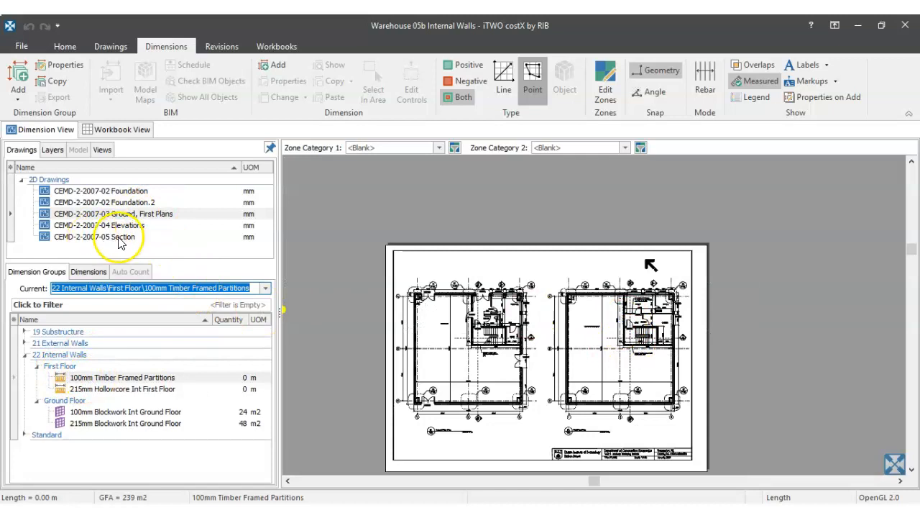
left_click(119, 238)
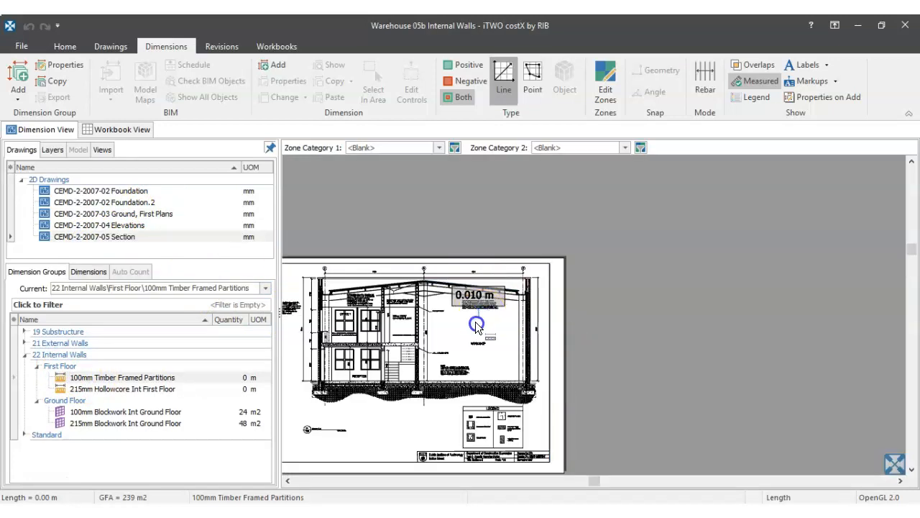
scroll(427, 324, "up", 5)
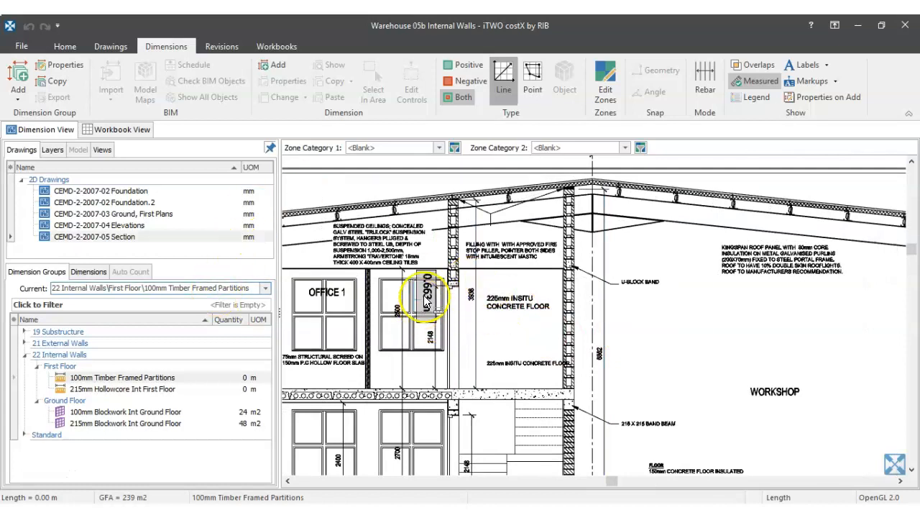
scroll(465, 289, "up", 2)
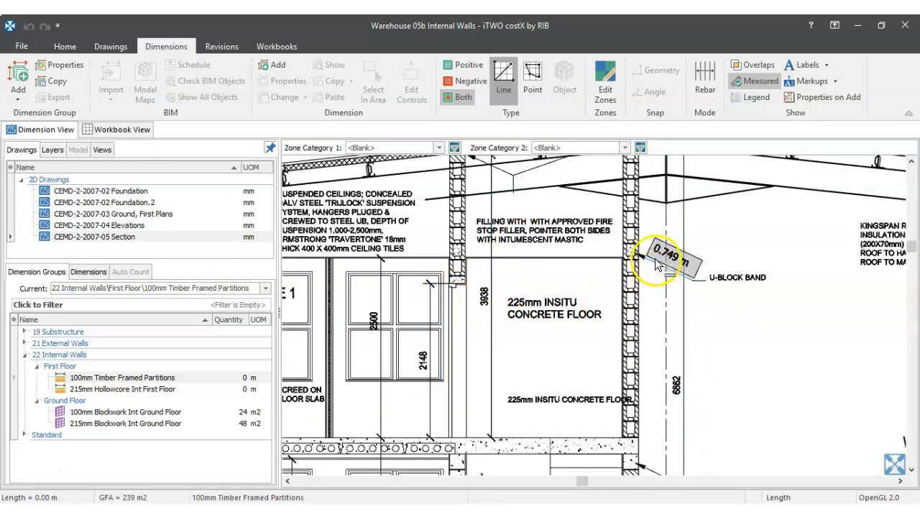
scroll(665, 257, "down", 2)
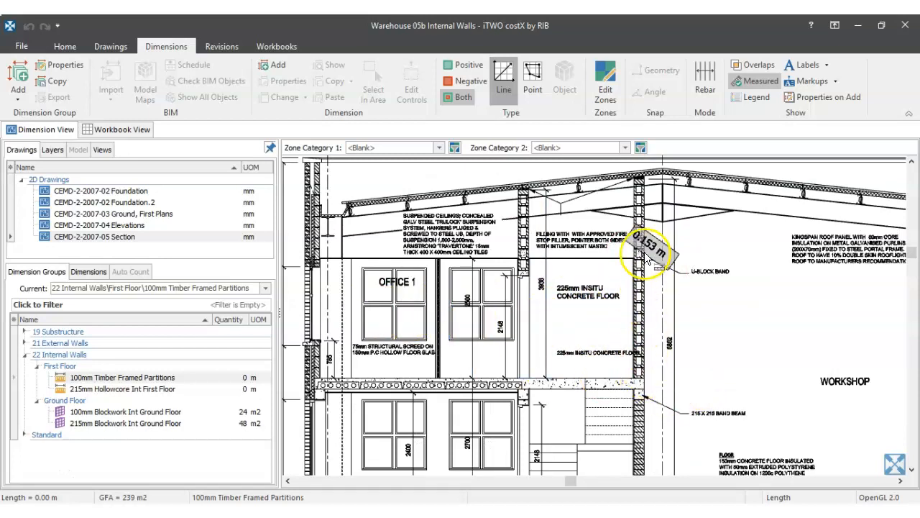
scroll(646, 201, "down", 3)
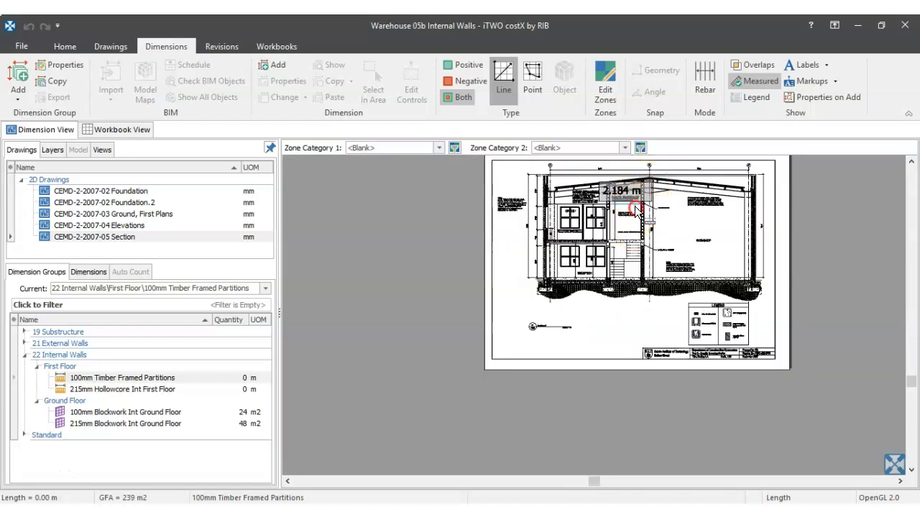
left_click_drag(637, 209, 608, 309)
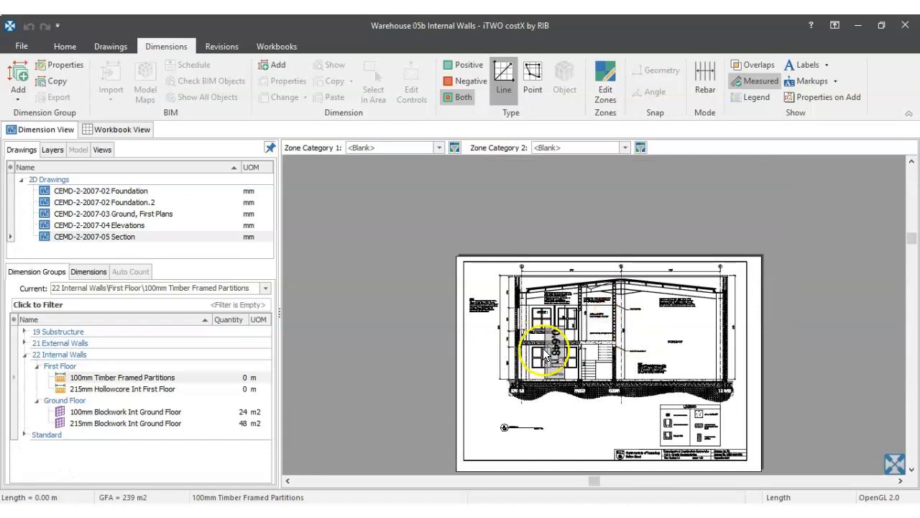
left_click(112, 238)
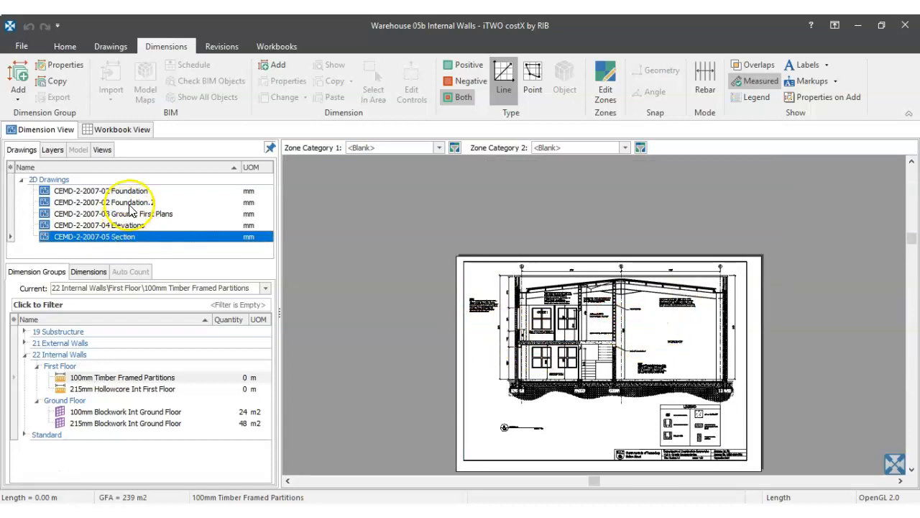
- Return to the CEMD-2-2007-03 Ground, First Plans drawing and examine the first-floor partitions, hollow block walls and section markers
left_click(130, 210)
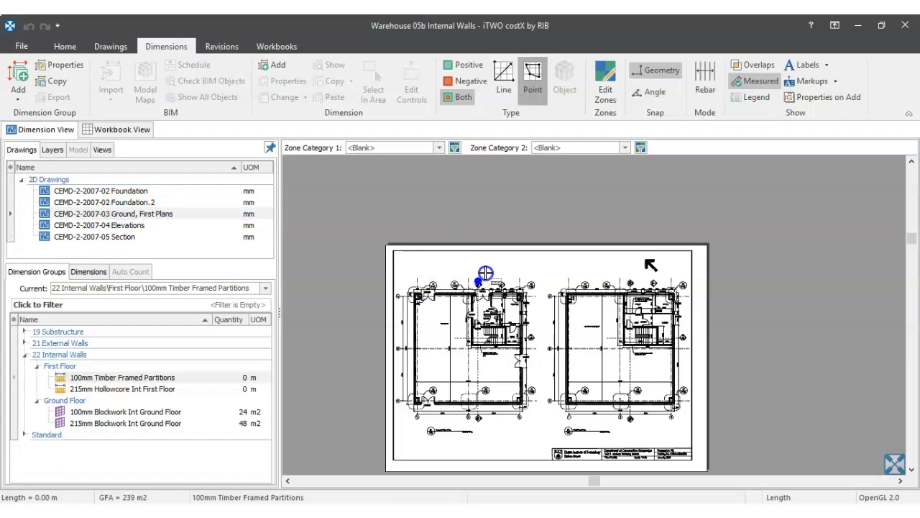
scroll(583, 331, "up", 5)
scroll(617, 410, "up", 2)
scroll(617, 411, "down", 2)
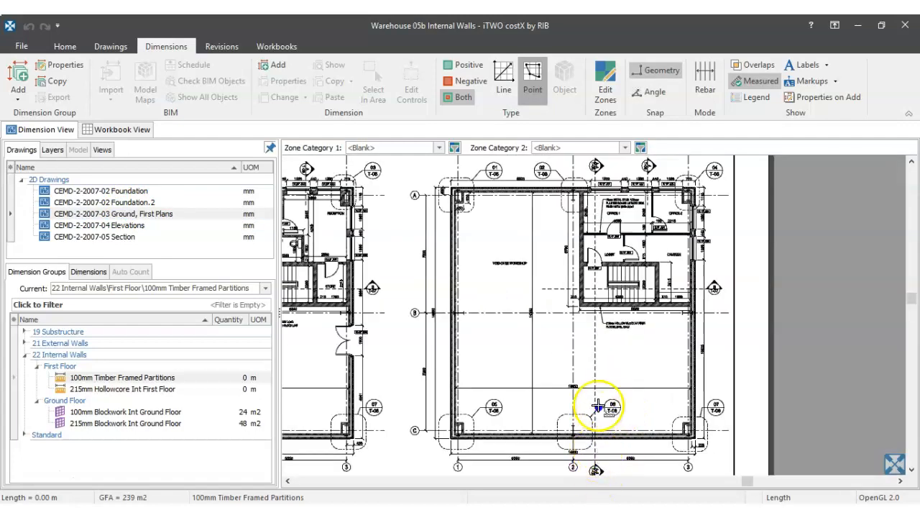
scroll(601, 179, "up", 5)
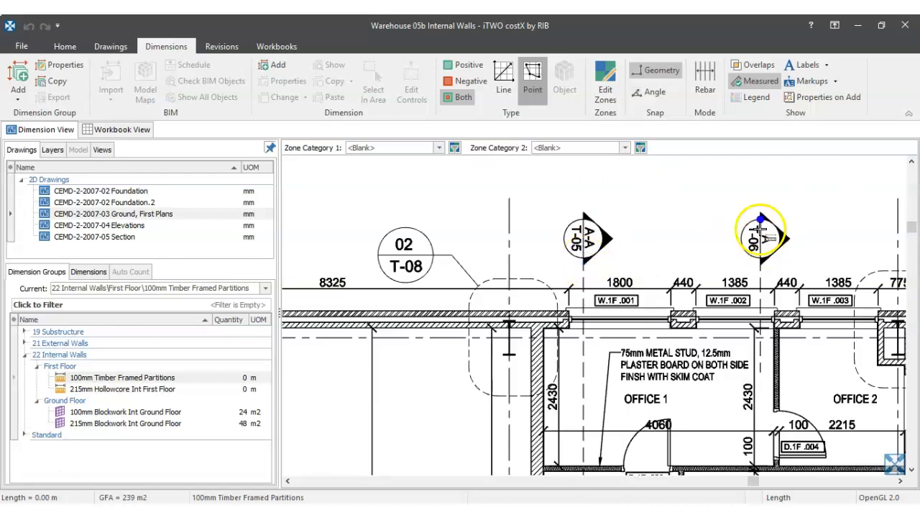
scroll(668, 296, "down", 5)
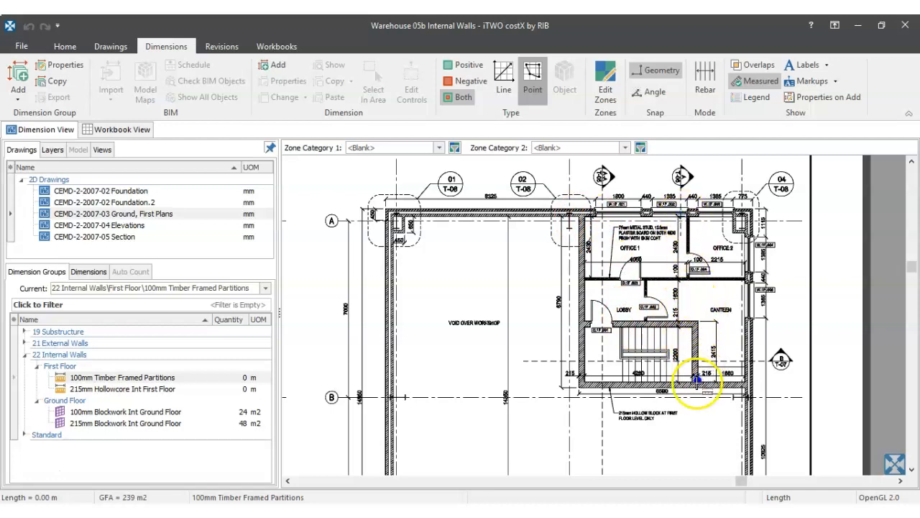
scroll(687, 339, "up", 4)
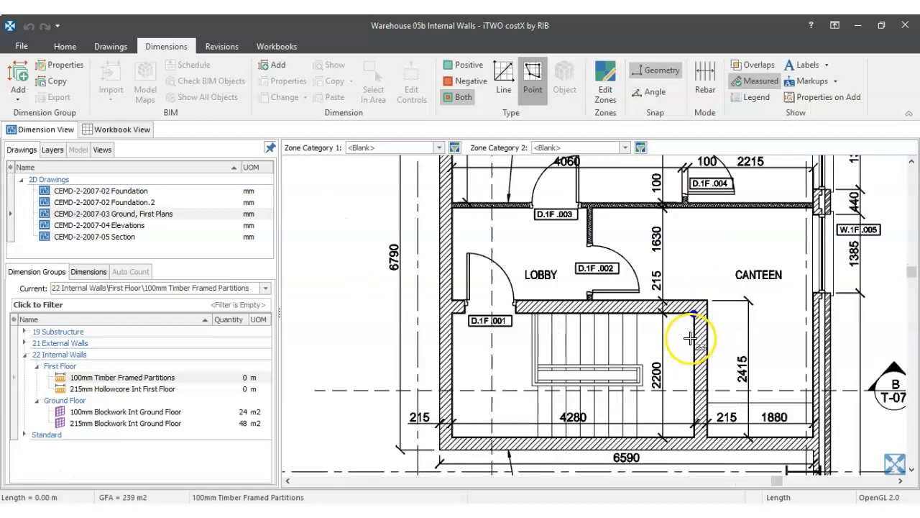
scroll(710, 287, "down", 4)
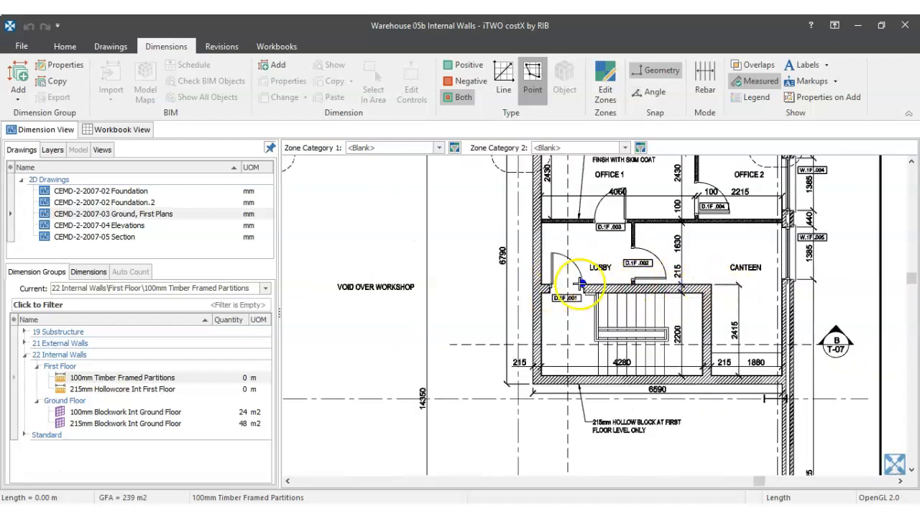
scroll(609, 323, "down", 3)
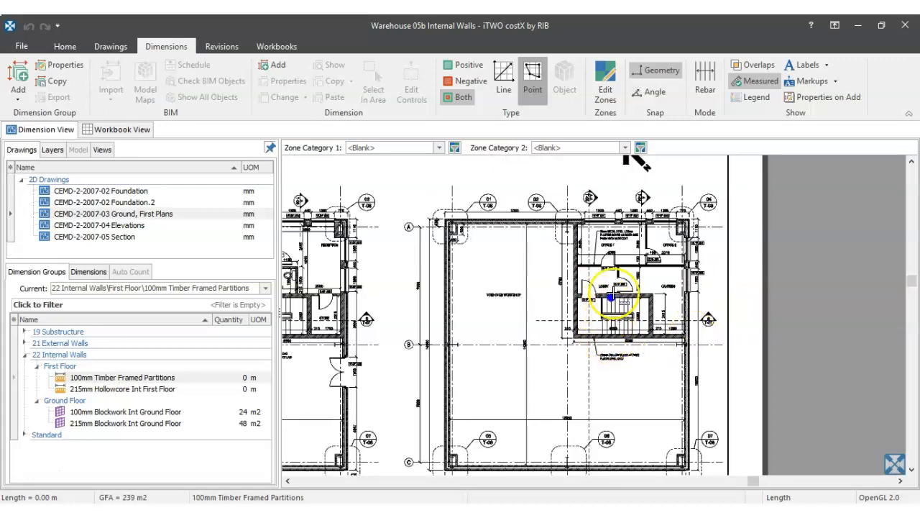
left_click_drag(630, 286, 588, 301)
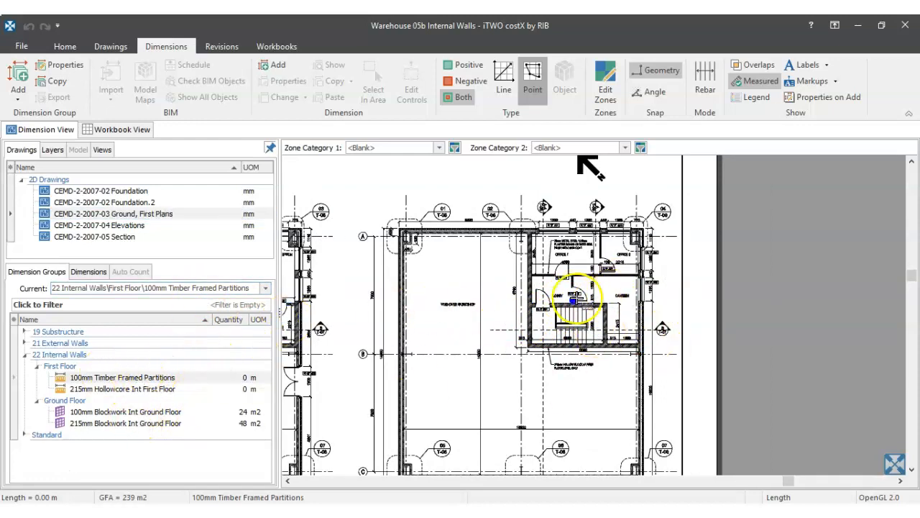
- Reopen the CEMD-2-2007-05 Section drawing and read the height dimension of the first-floor hollow block wall beside the stairs
left_click(123, 240)
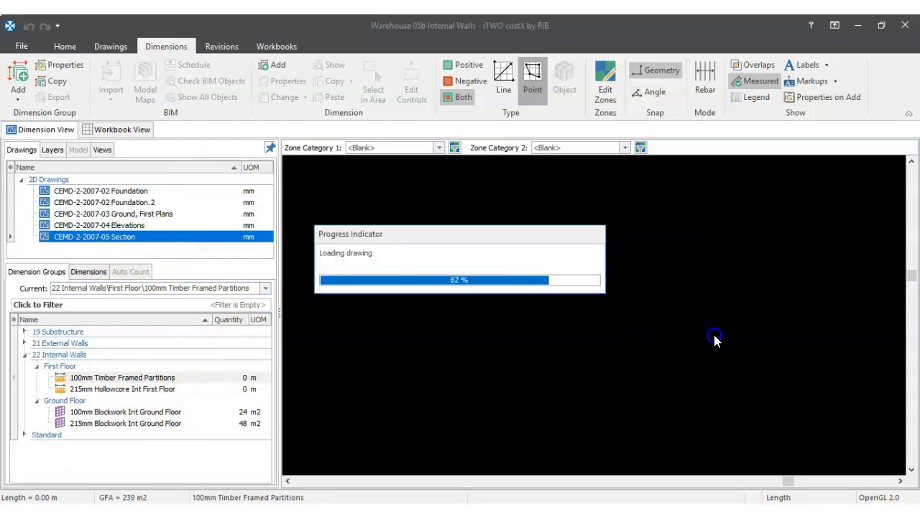
left_click(495, 298)
scroll(530, 294, "up", 3)
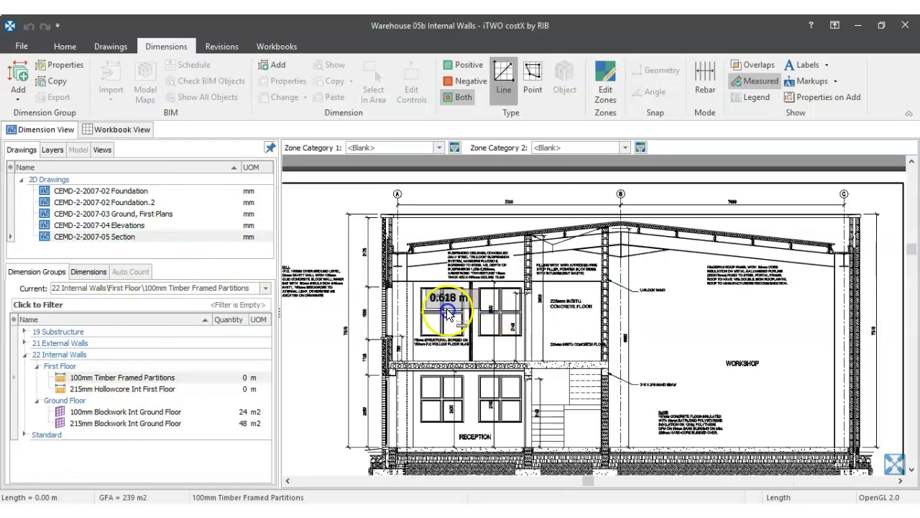
scroll(533, 287, "up", 2)
scroll(534, 291, "up", 2)
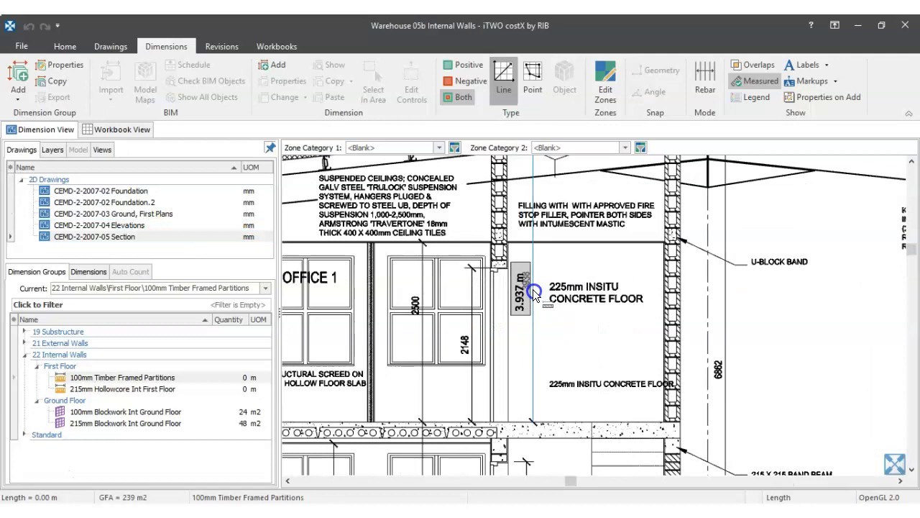
left_click(532, 290)
scroll(530, 289, "up", 2)
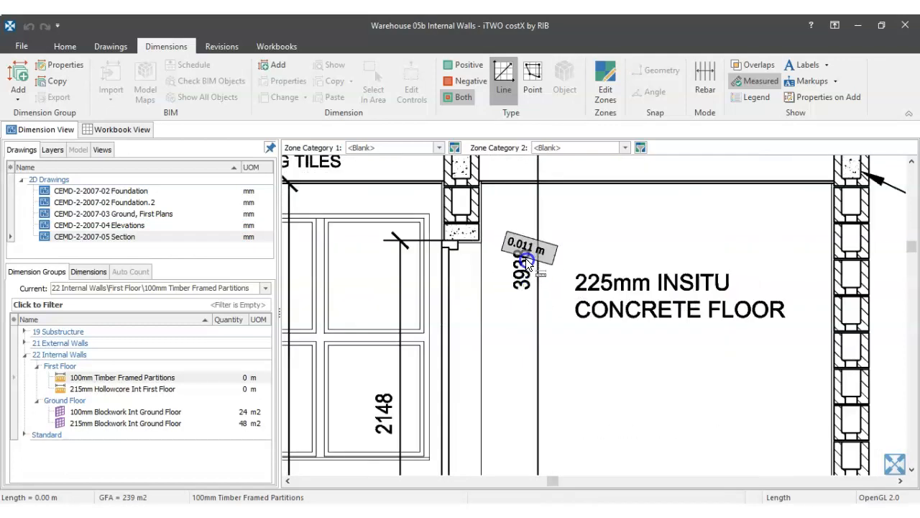
scroll(514, 241, "down", 3)
scroll(513, 229, "down", 2)
left_click_drag(513, 228, 508, 308)
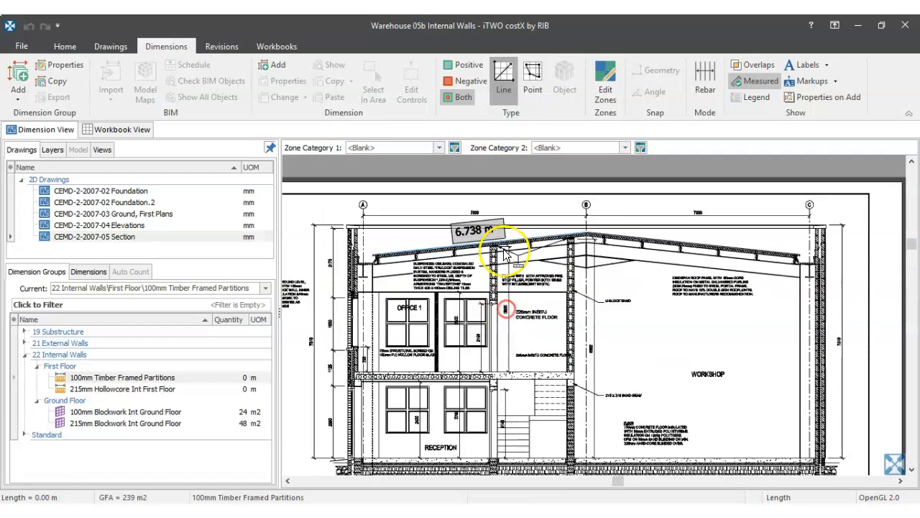
scroll(507, 243, "up", 3)
scroll(475, 286, "up", 2)
scroll(436, 273, "down", 5)
scroll(536, 367, "up", 5)
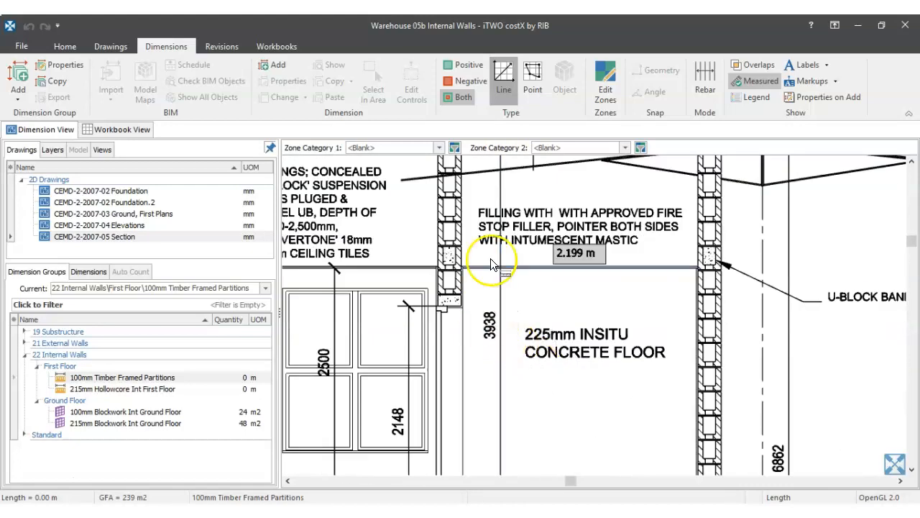
scroll(530, 233, "down", 2)
scroll(512, 209, "down", 2)
scroll(527, 271, "down", 2)
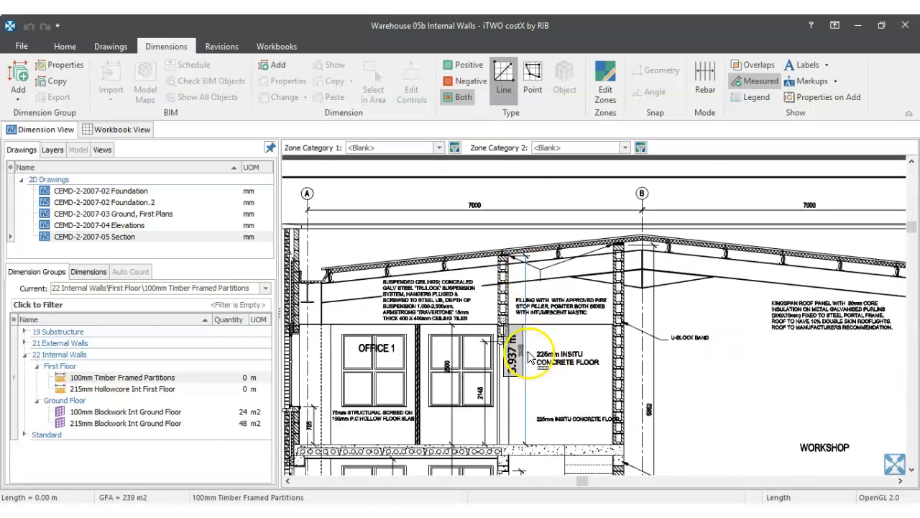
scroll(517, 350, "up", 3)
scroll(360, 363, "down", 1)
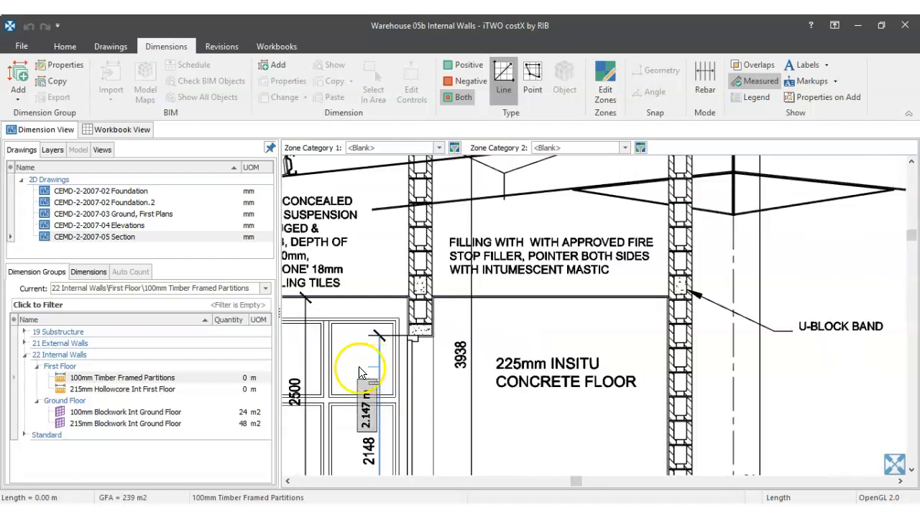
- Set the 215mm Hollowcore Int First Floor group's default height to 3.938 m and its default display to Wall Area, and update it
left_click(104, 389)
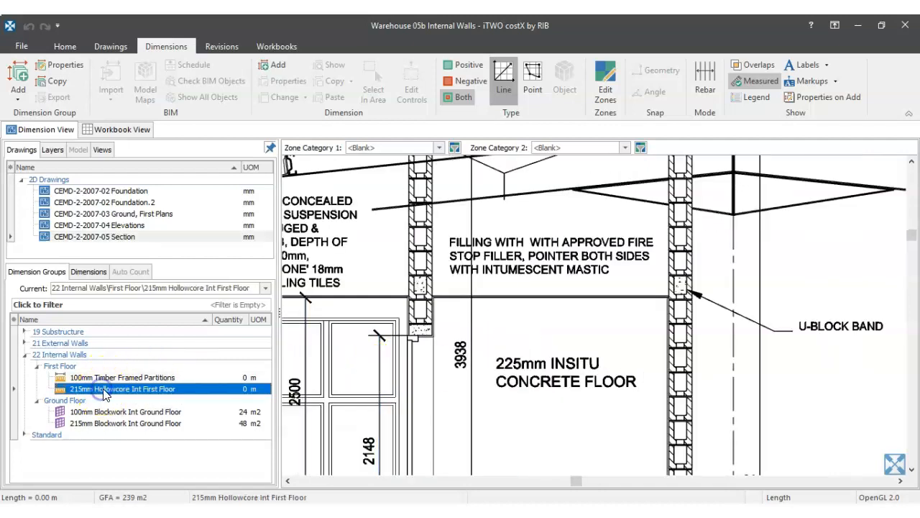
double_click(104, 392)
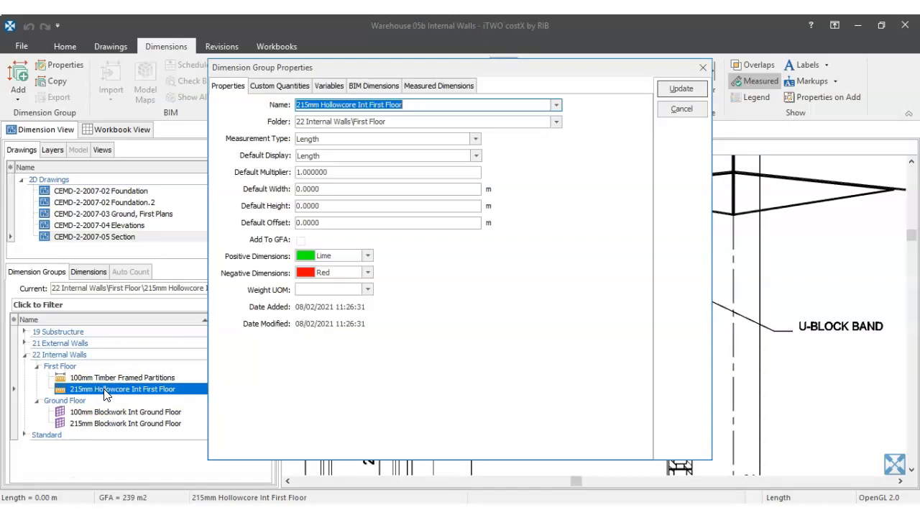
left_click(344, 206)
type("0")
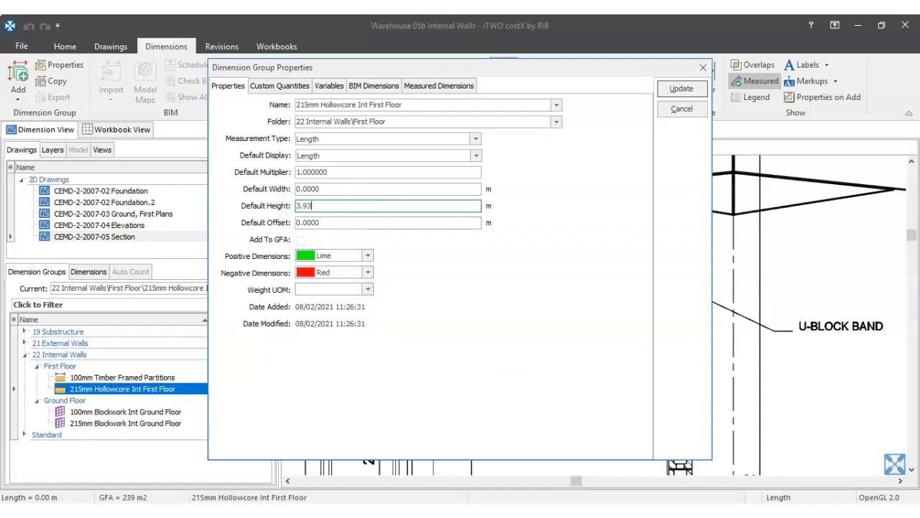
left_click(335, 157)
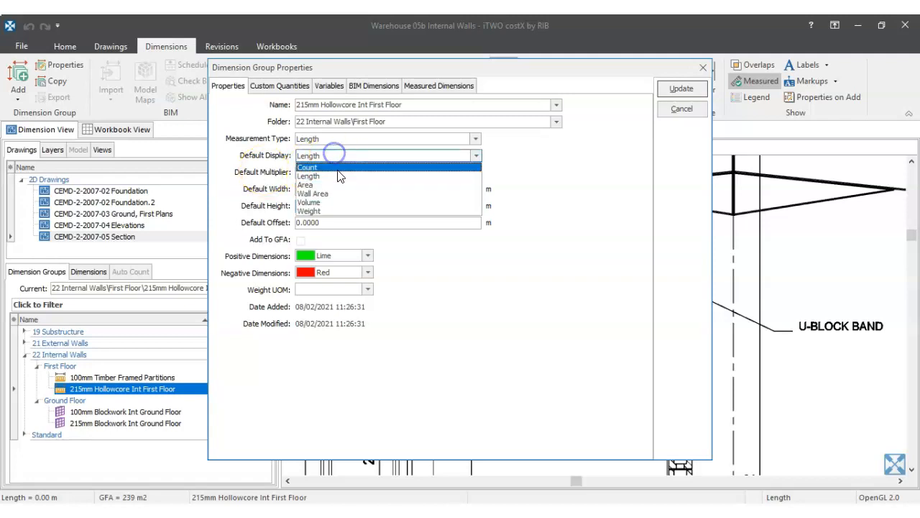
left_click(328, 200)
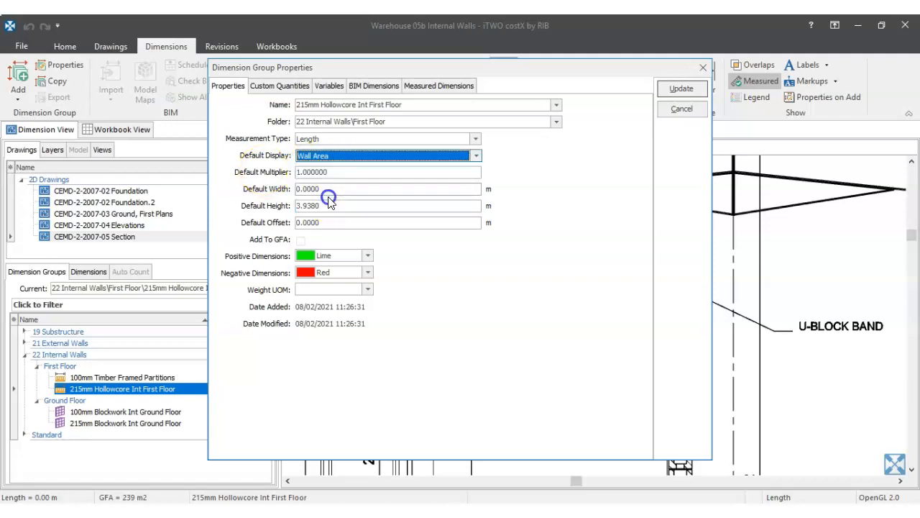
left_click(680, 89)
left_click(435, 284)
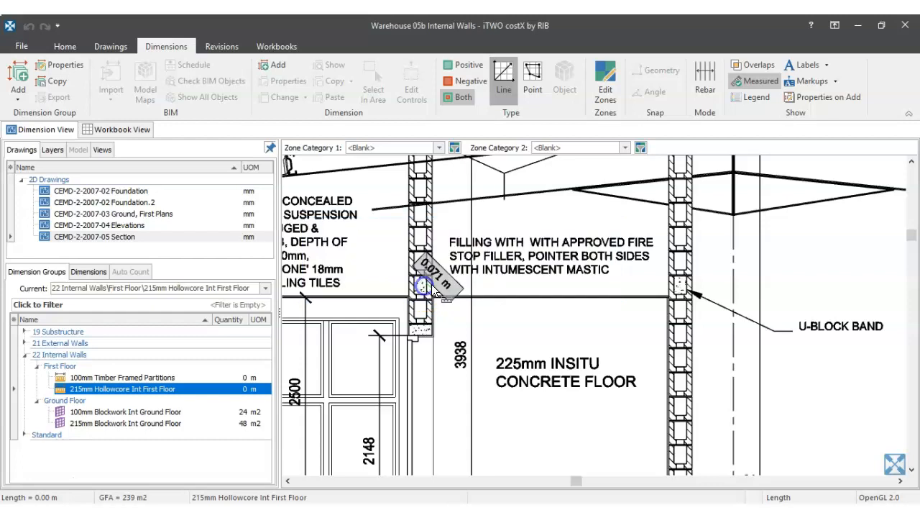
- Measure the 100mm timber partition's height beside Office 1 on the section, from floor to suspended ceiling, with the drawing measuring tool
left_click(95, 378)
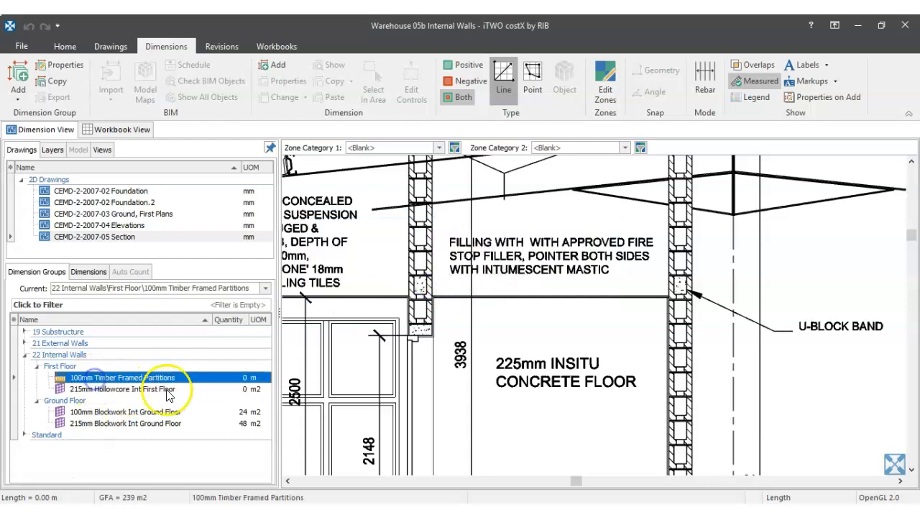
scroll(516, 307, "down", 2)
left_click_drag(479, 362, 559, 360)
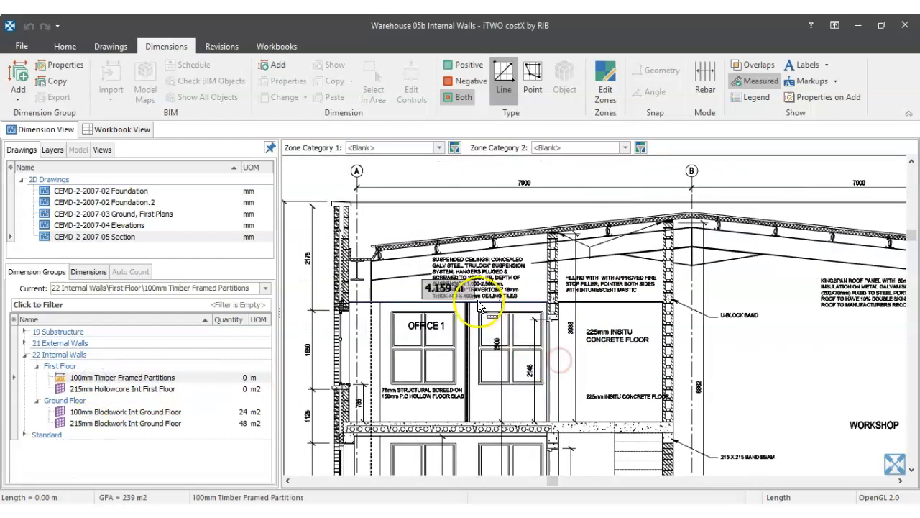
scroll(479, 308, "up", 2)
left_click(112, 46)
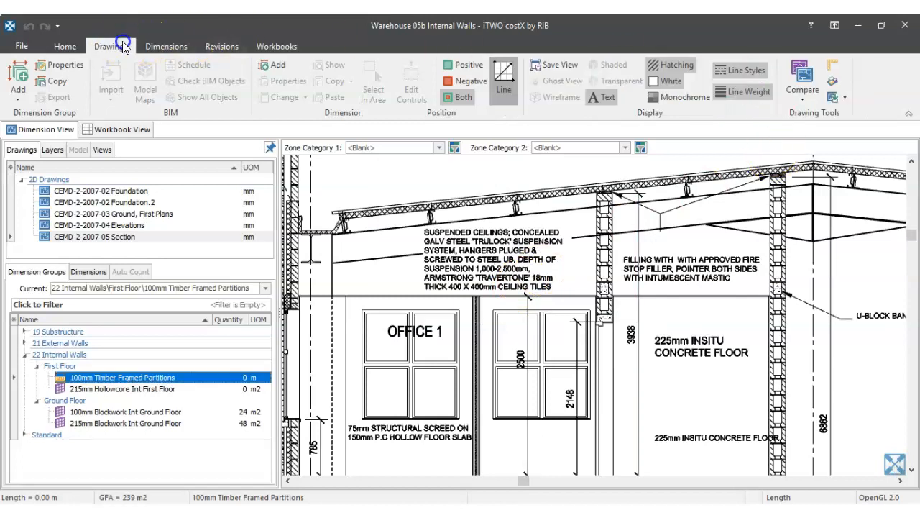
left_click(831, 64)
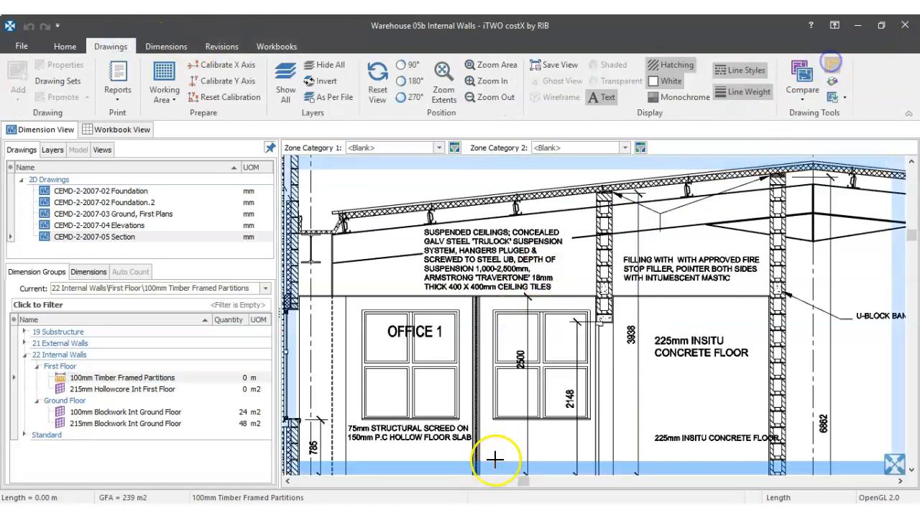
scroll(496, 353, "up", 2)
scroll(499, 347, "up", 2)
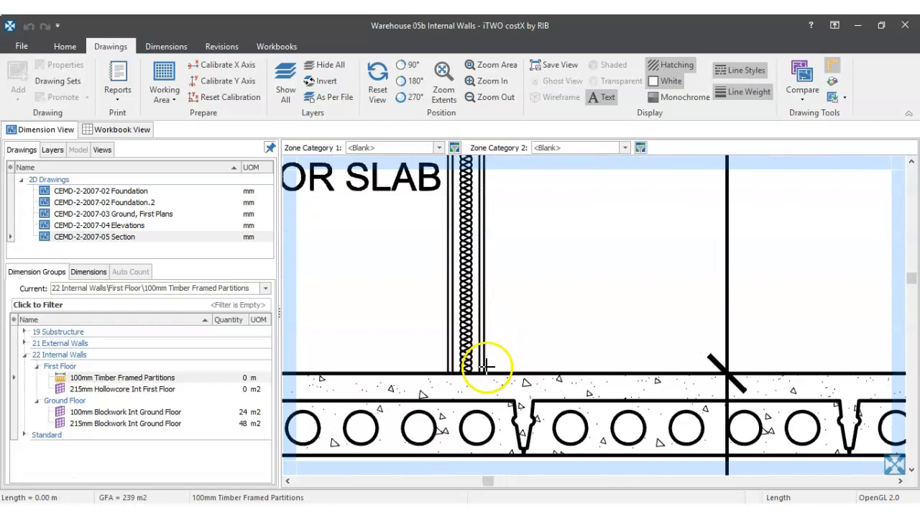
scroll(484, 373, "down", 5)
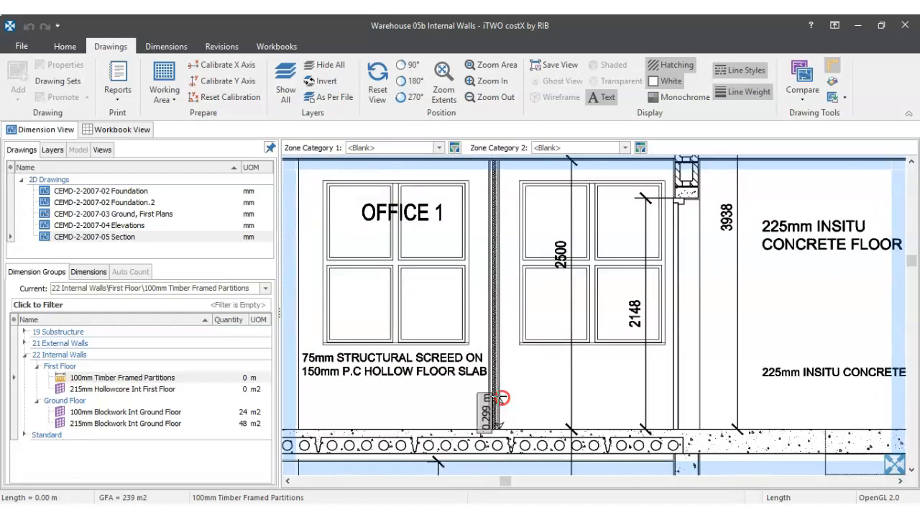
scroll(494, 307, "up", 4)
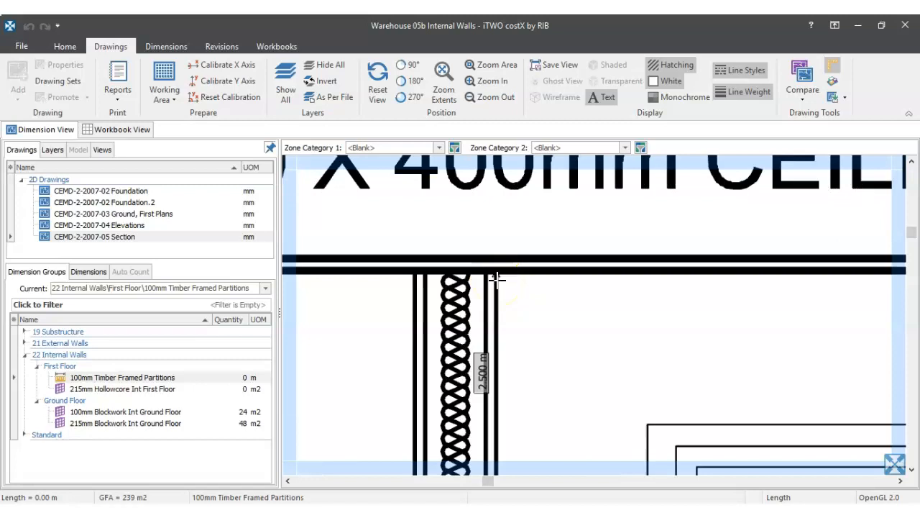
scroll(497, 279, "down", 4)
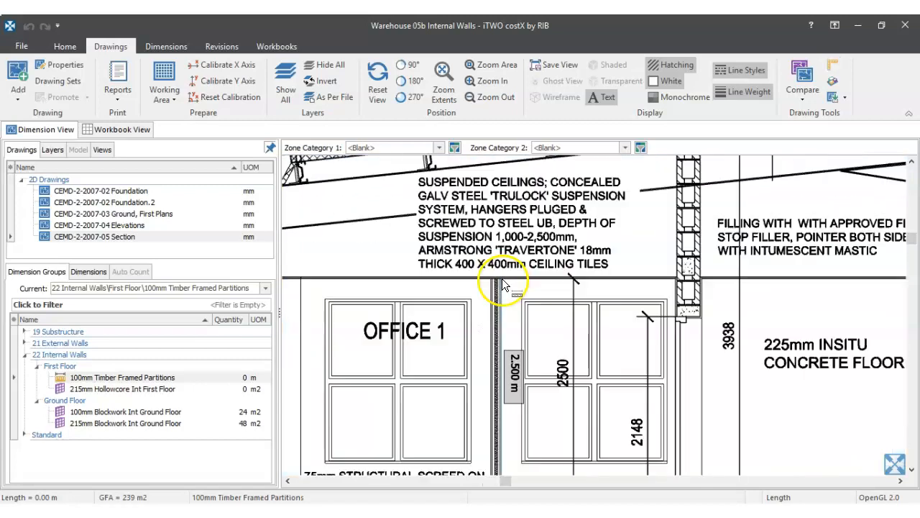
- Set the 100mm Timber Framed Partitions group's default height to 2.5 m without applying it to existing dimensions
left_click(164, 378)
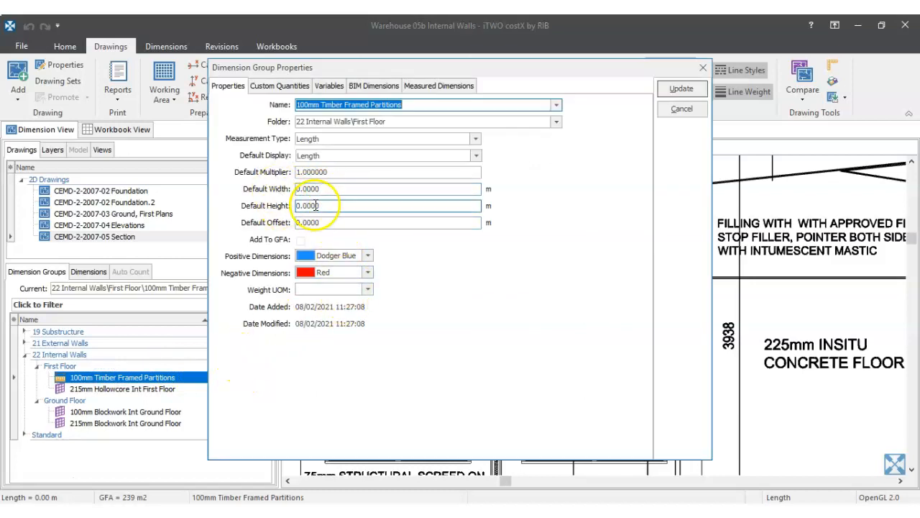
left_click_drag(320, 206, 295, 206)
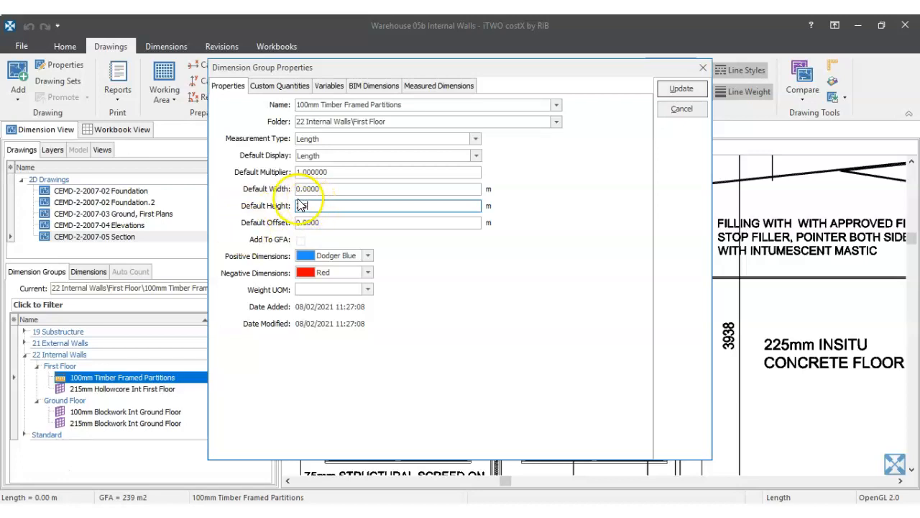
left_click(694, 93)
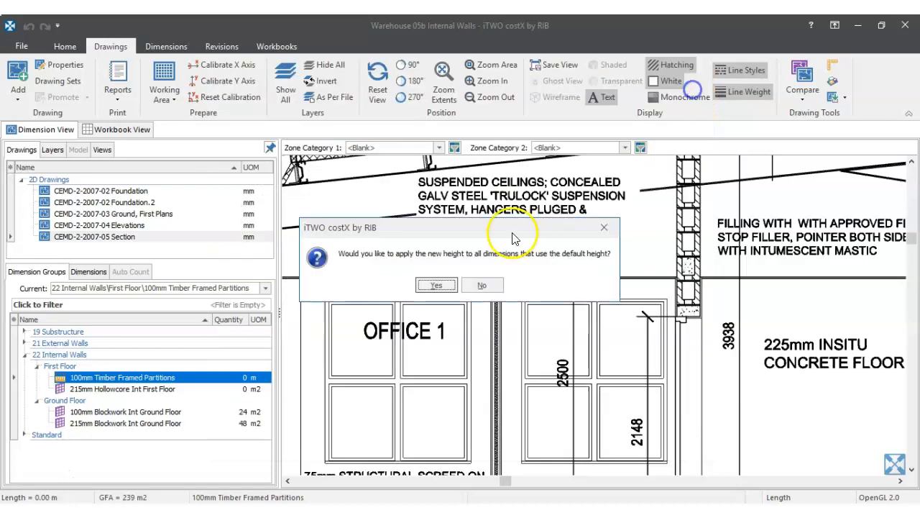
left_click(472, 285)
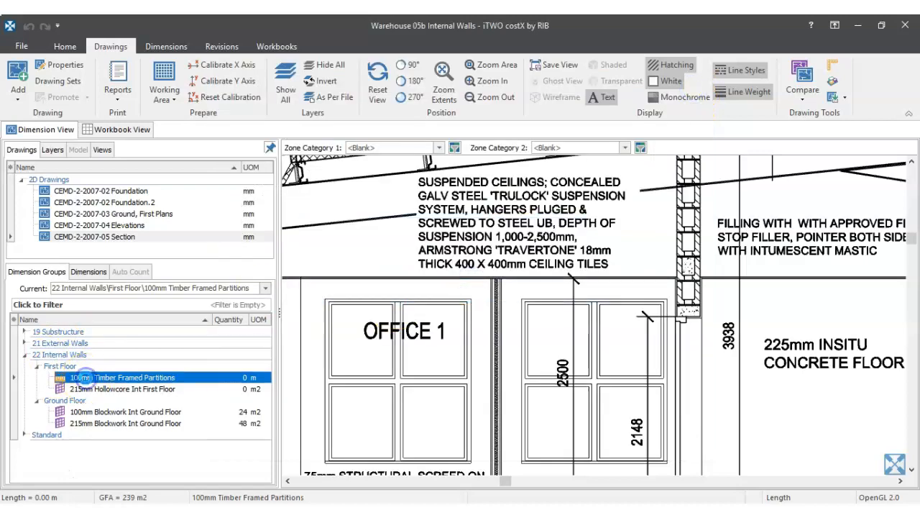
- Set the 100mm Timber Framed Partitions group's default display to Wall Area and update the group
double_click(88, 382)
left_click(332, 155)
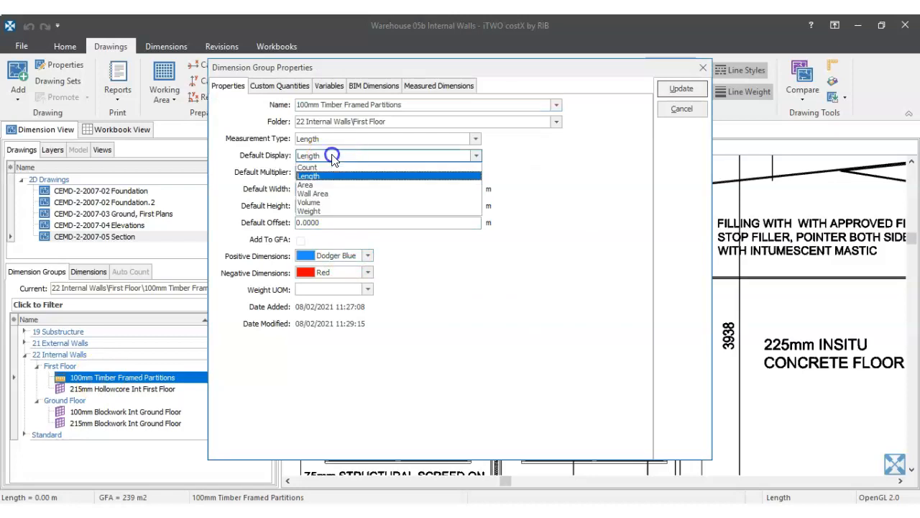
left_click(316, 193)
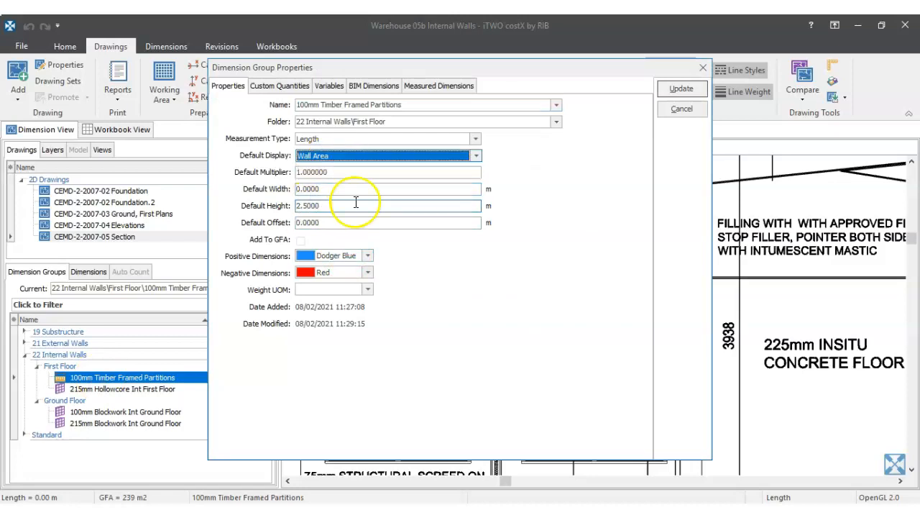
left_click(680, 89)
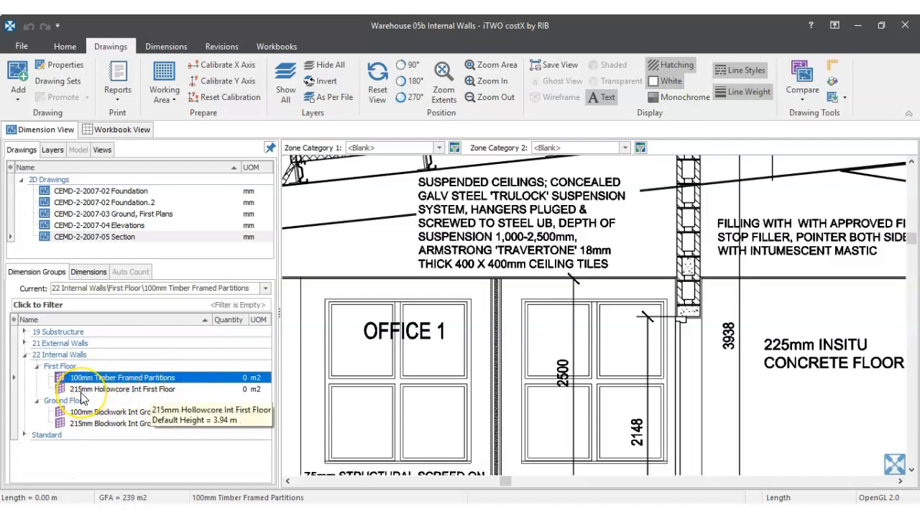
left_click(122, 380)
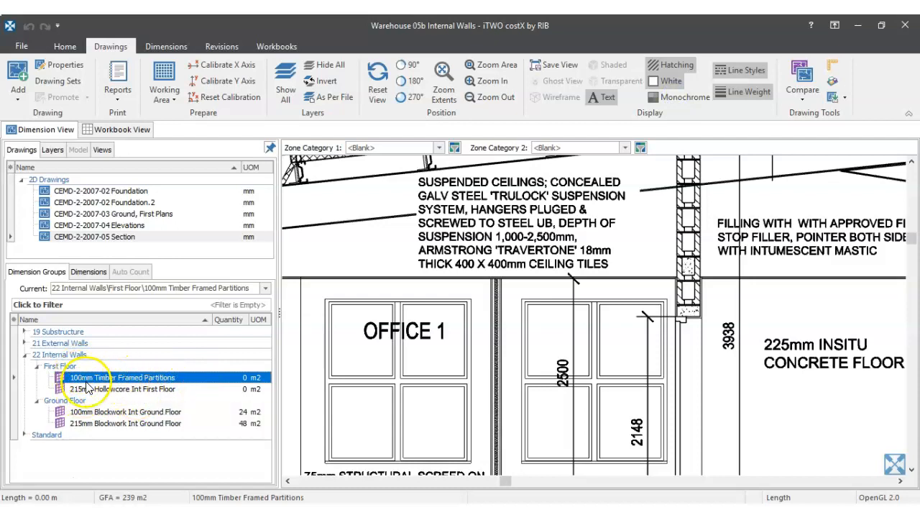
- Open the CEMD-2-2007-03 Ground, First Plans drawing and measure the first-floor timber partition between Office 1 and Office 2, across door D.1F .004
scroll(778, 379, "down", 3)
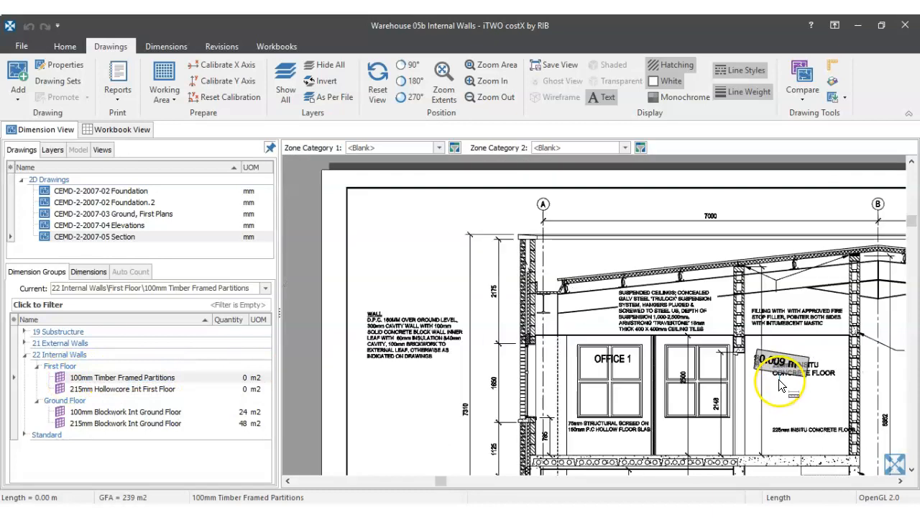
double_click(122, 214)
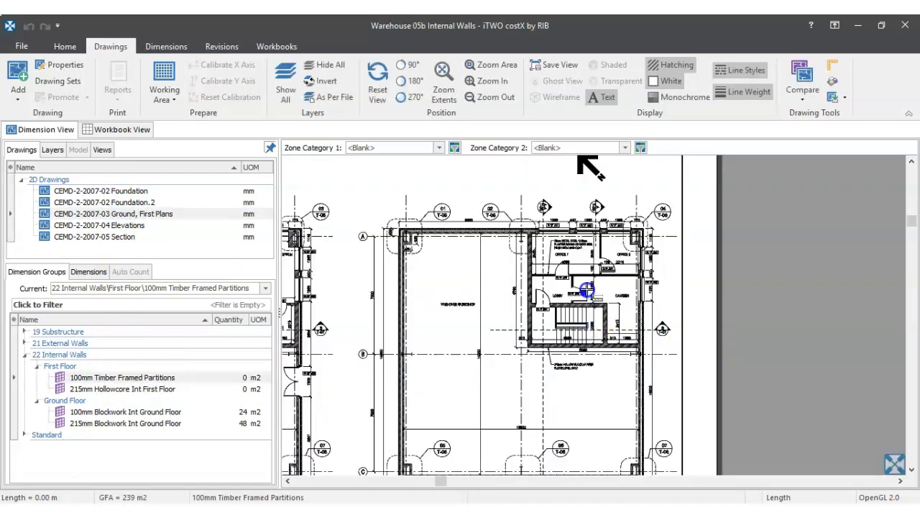
scroll(591, 295, "up", 5)
left_click(72, 378)
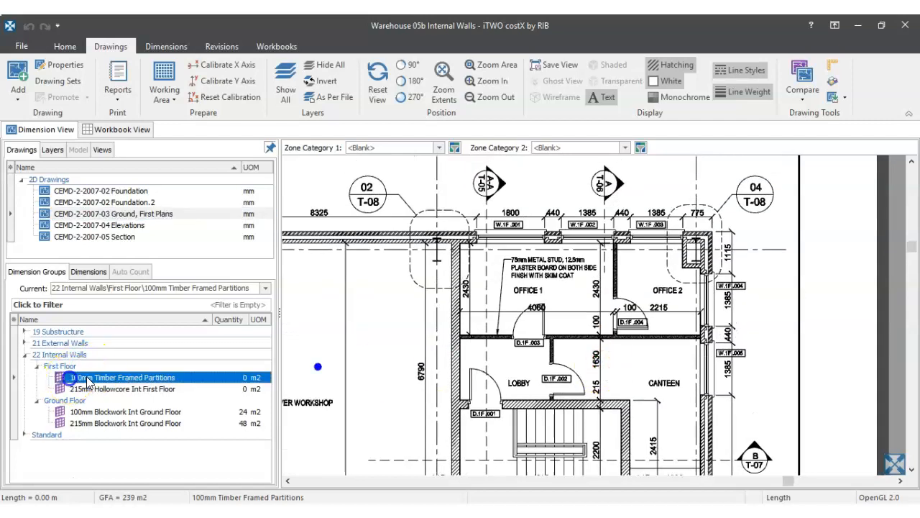
scroll(585, 245, "up", 4)
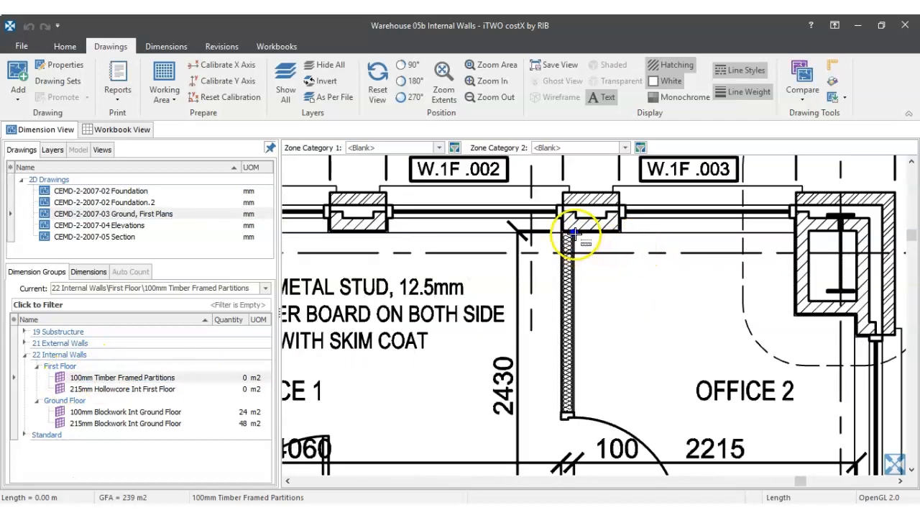
left_click(575, 234)
scroll(596, 352, "down", 3)
scroll(588, 378, "up", 4)
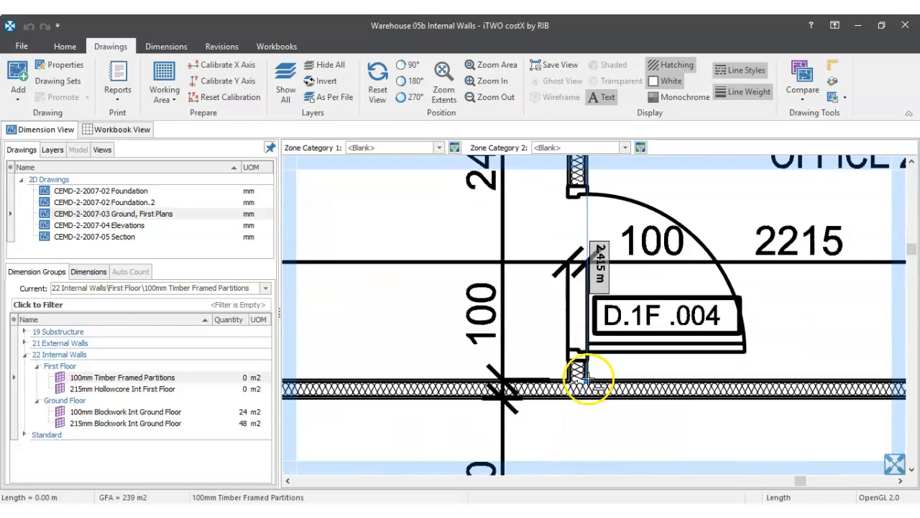
double_click(588, 378)
- Measure the long timber partition below Offices 1 and 2, from the external wall across to the hollow block wall
scroll(610, 370, "down", 3)
scroll(787, 376, "up", 3)
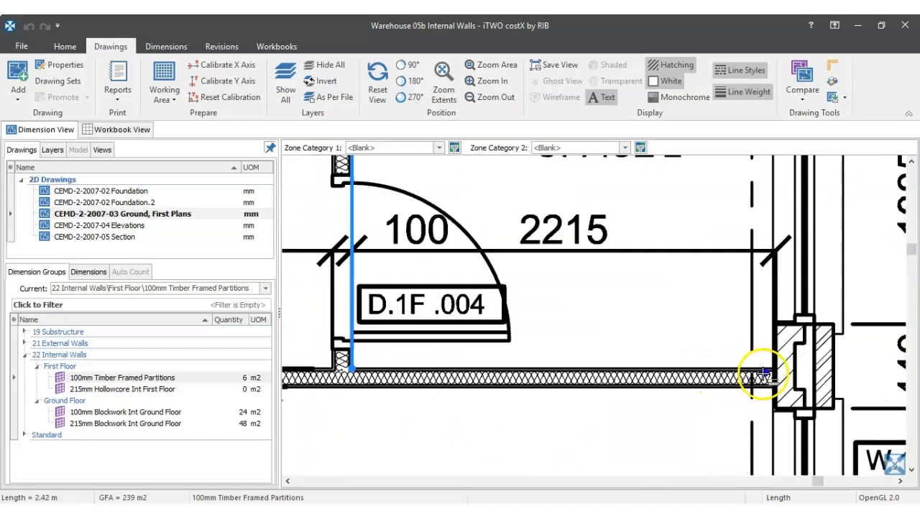
left_click(774, 370)
scroll(762, 370, "down", 3)
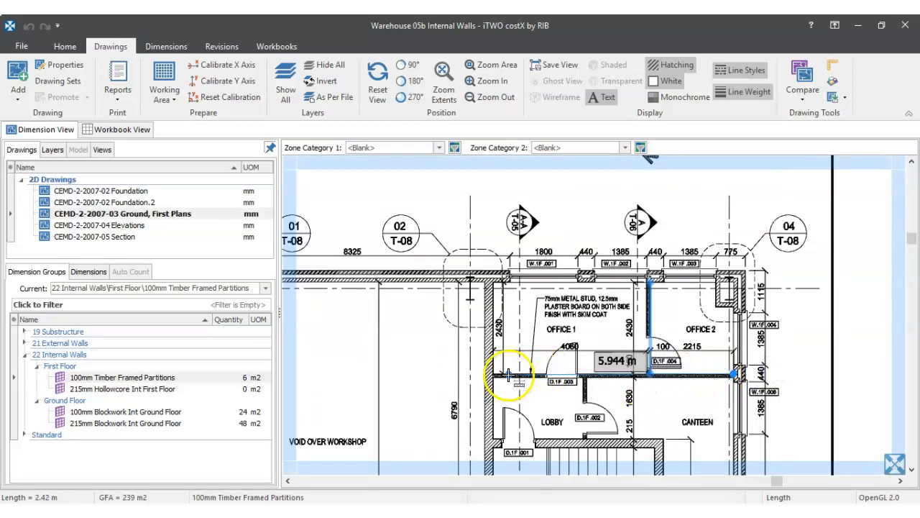
scroll(403, 375, "up", 3)
double_click(460, 371)
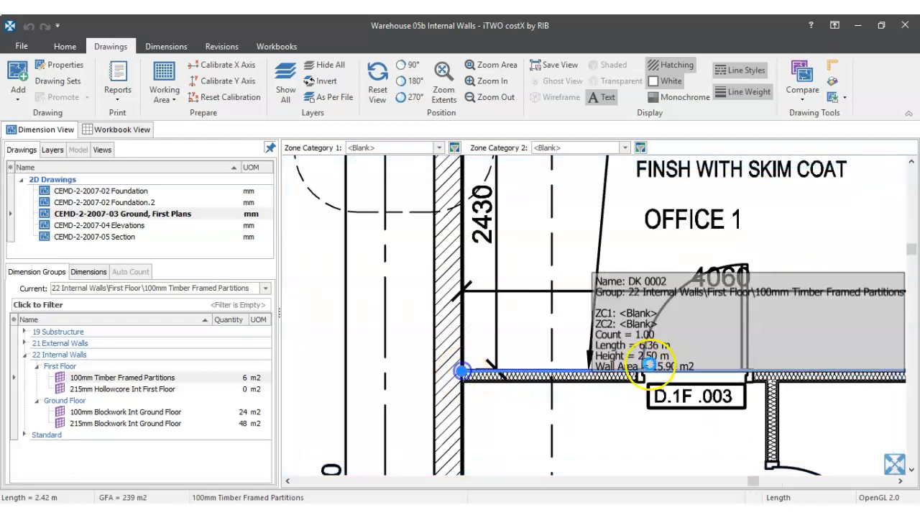
- Measure the timber partition between the lobby and canteen, from the stair wall up to the long office partition
scroll(460, 371, "down", 3)
scroll(670, 392, "up", 3)
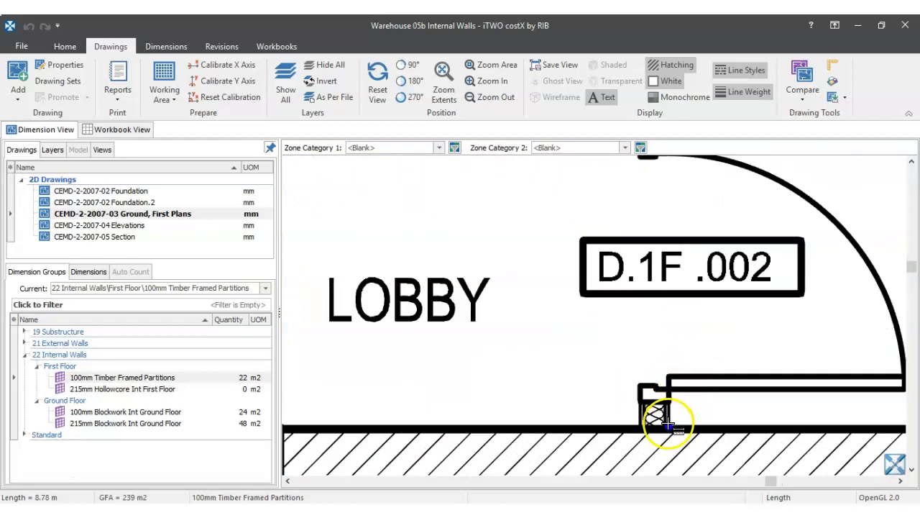
left_click(669, 427)
scroll(668, 423, "down", 2)
scroll(690, 297, "up", 4)
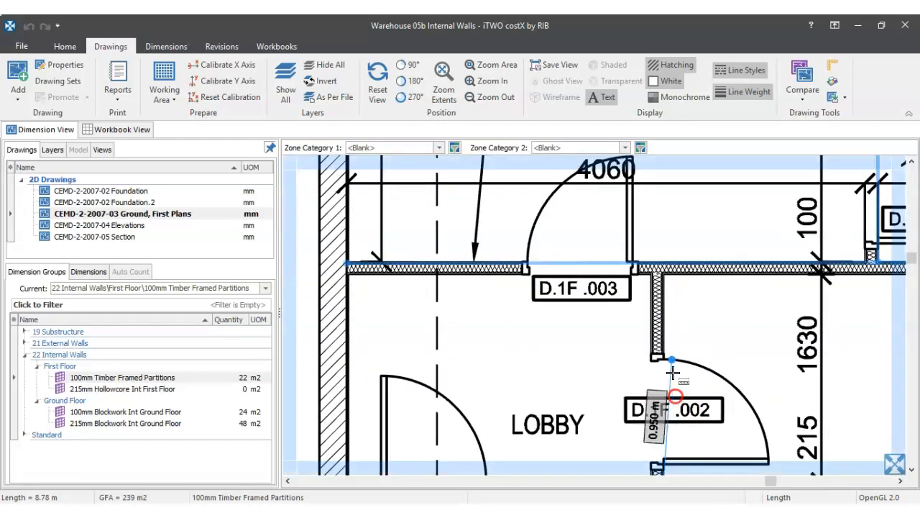
scroll(669, 286, "up", 2)
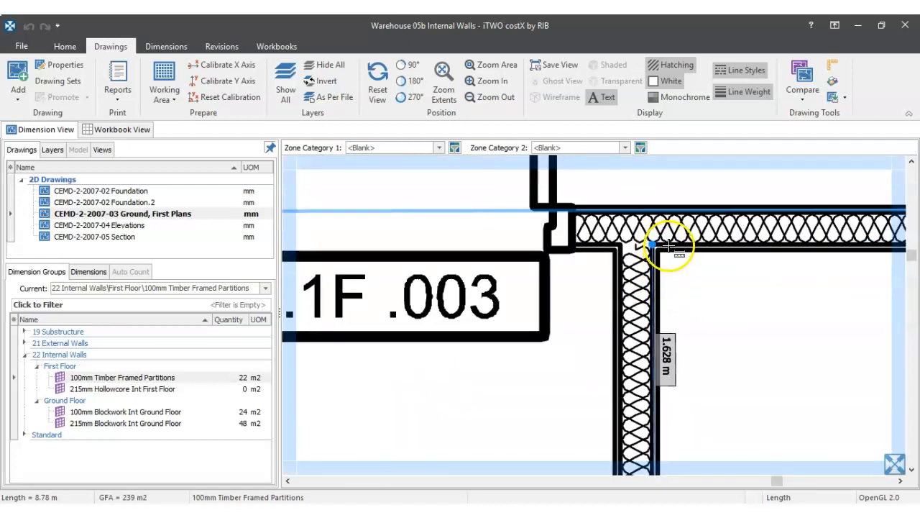
double_click(669, 246)
scroll(669, 245, "down", 4)
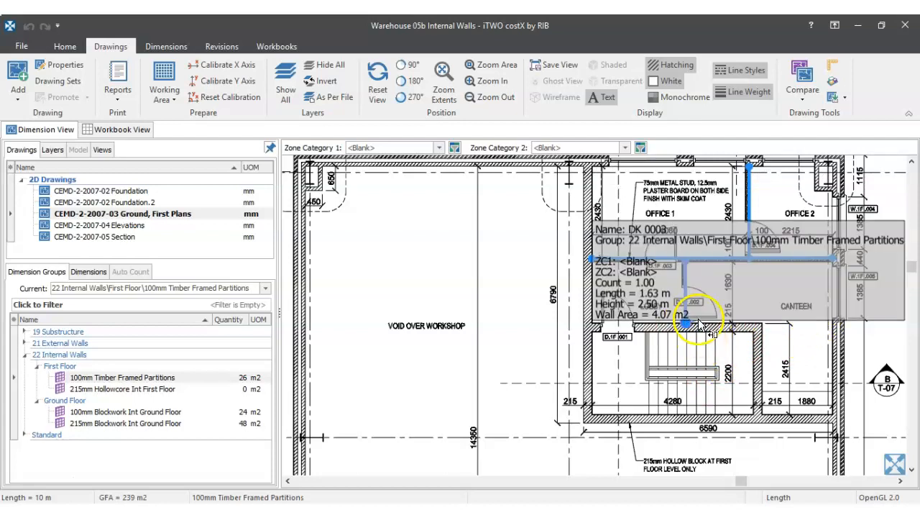
- Check the measured first-floor partitions on the plan and the 100mm Timber Framed Partitions group's quantities
scroll(690, 311, "up", 4)
scroll(713, 231, "down", 4)
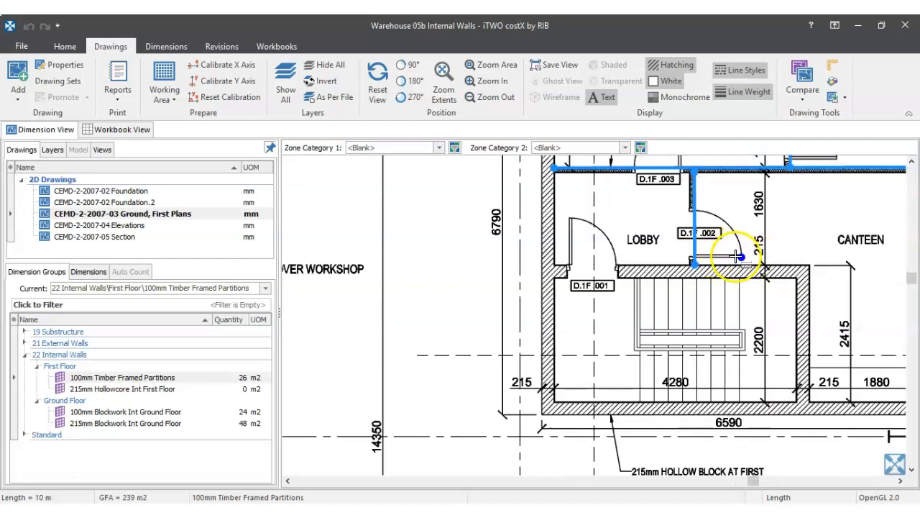
scroll(764, 216, "down", 2)
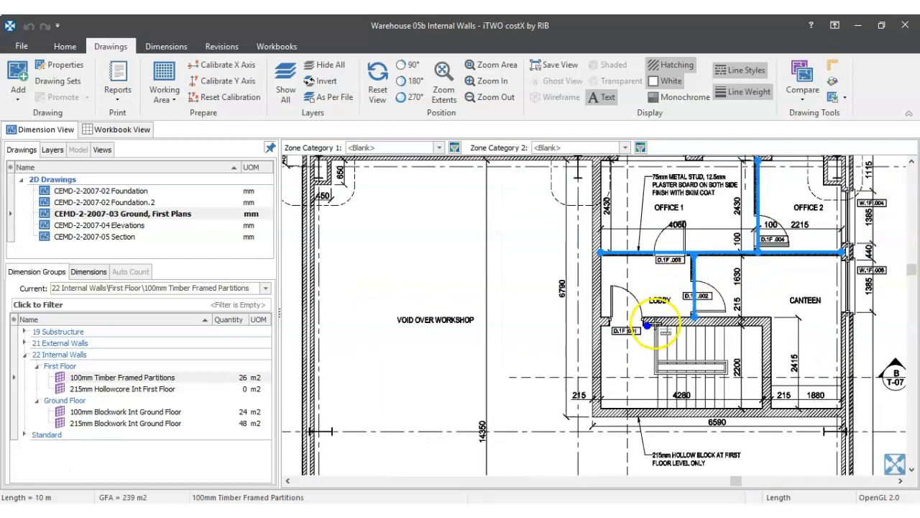
left_click(164, 378)
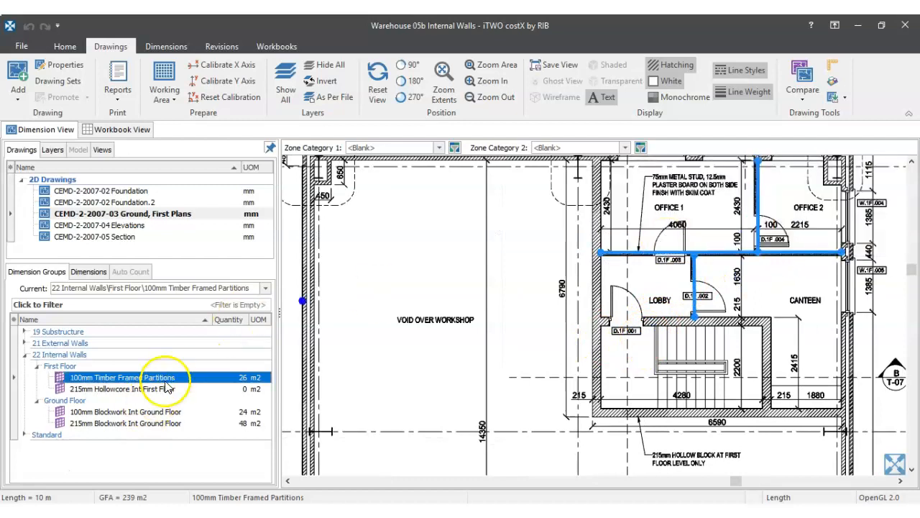
mouse_move(237, 381)
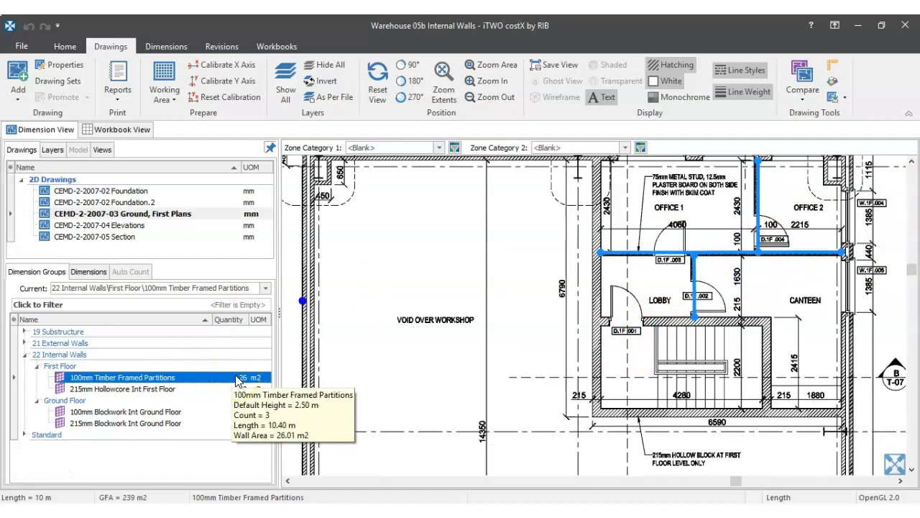
left_click(164, 381)
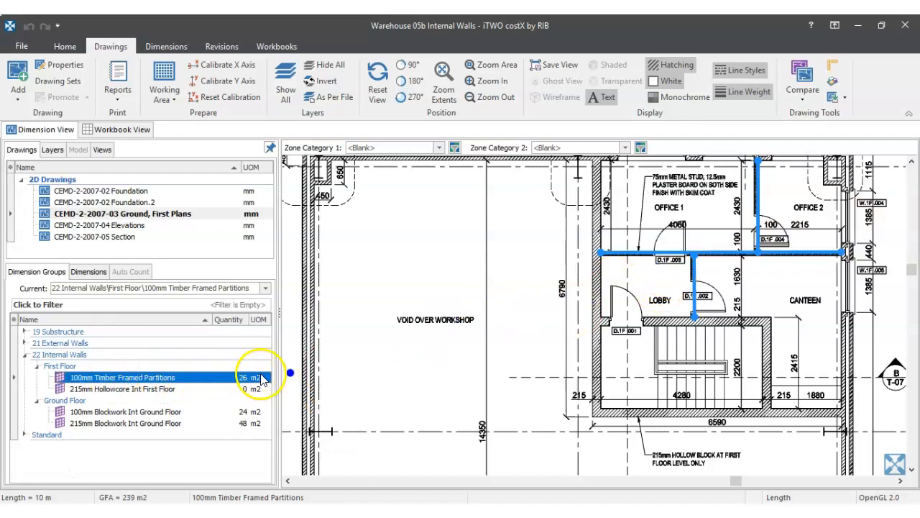
- Make 215mm Hollowcore Int First Floor current and measure the wall below the stairs and canteen, from the external wall to the inner stairwell corner
left_click(130, 388)
left_click(103, 394)
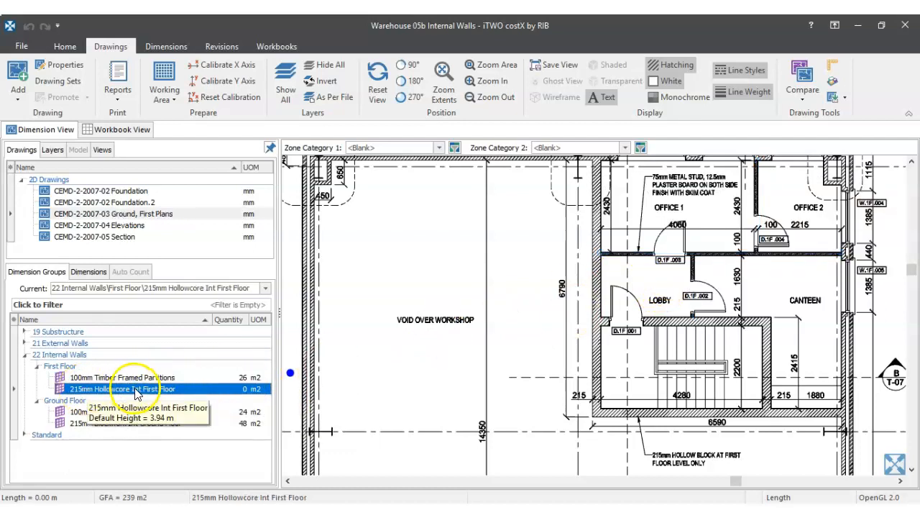
scroll(803, 413, "up", 3)
scroll(719, 403, "up", 3)
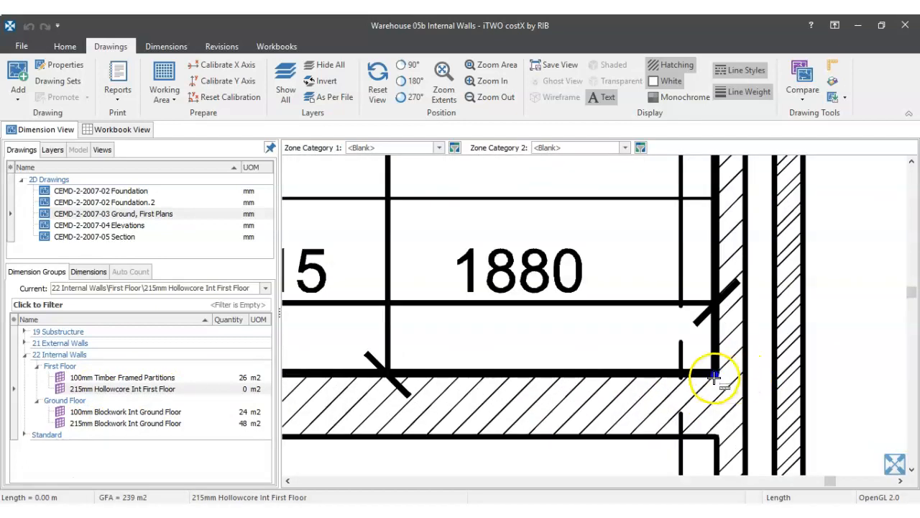
left_click(714, 377)
scroll(713, 377, "down", 5)
scroll(544, 378, "up", 2)
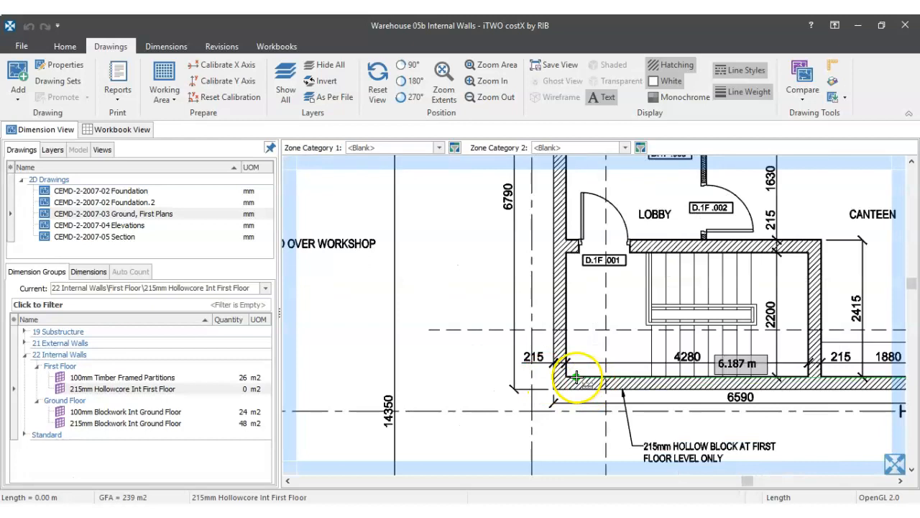
double_click(567, 377)
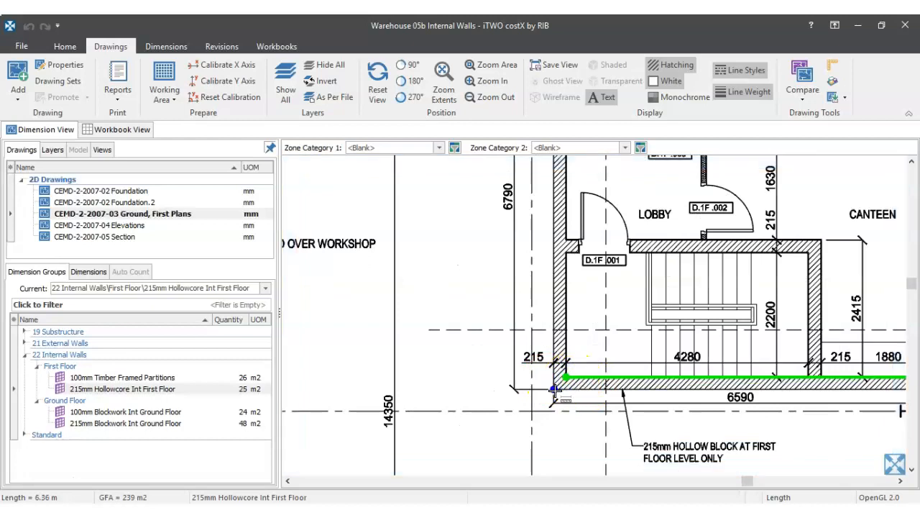
- Measure the long hollowcore wall beside the void over workshop, from its lower outer corner to the external wall above Office 1
left_click(554, 390)
scroll(573, 344, "down", 2)
left_click_drag(568, 274, 567, 339)
scroll(564, 254, "up", 4)
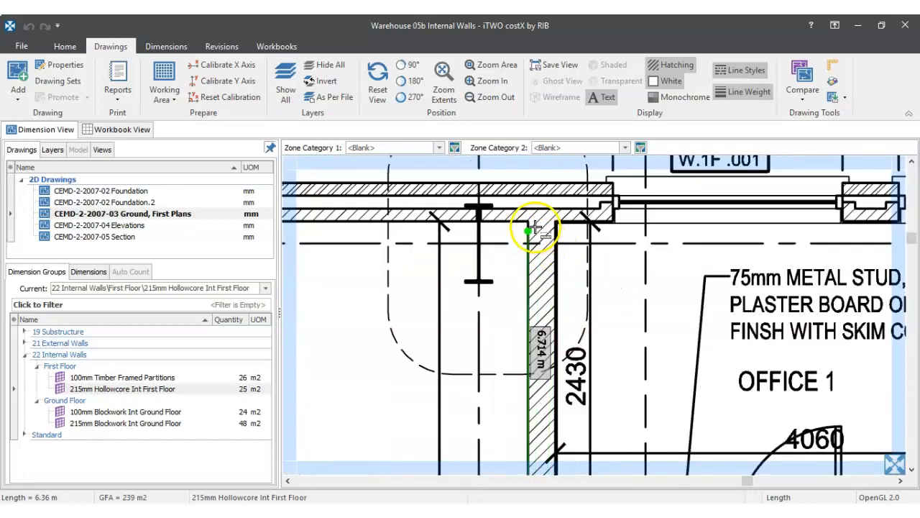
double_click(529, 221)
- Measure the hollowcore wall between the lobby and stairs, from the canteen corner across door D.1F .001 to the void wall
scroll(610, 283, "down", 4)
left_click_drag(682, 431, 628, 302)
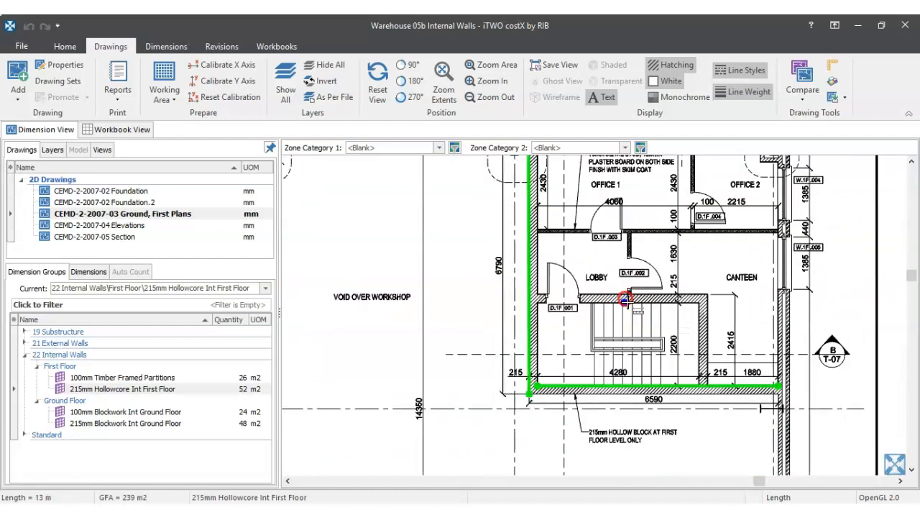
scroll(673, 304, "up", 3)
left_click(751, 284)
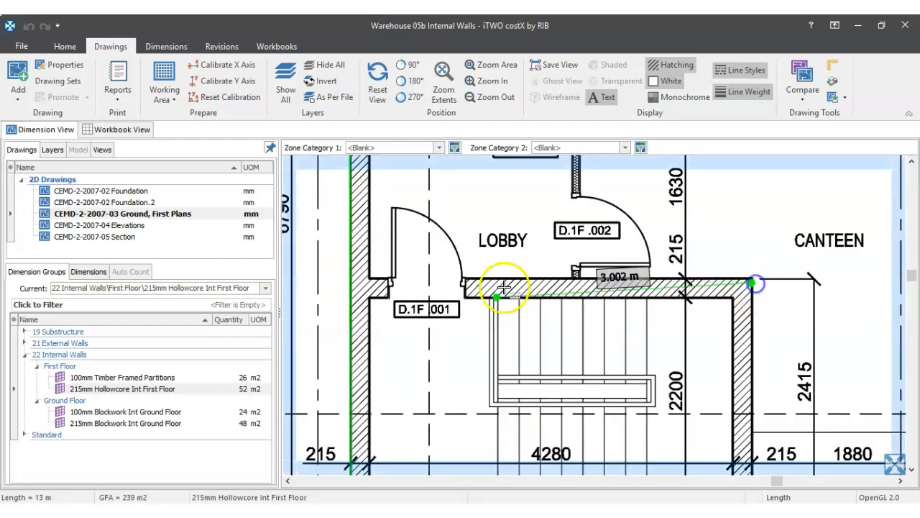
double_click(368, 278)
- Measure the hollowcore wall between the stairs and canteen, along its inner stairwell face
left_click_drag(602, 334, 604, 261)
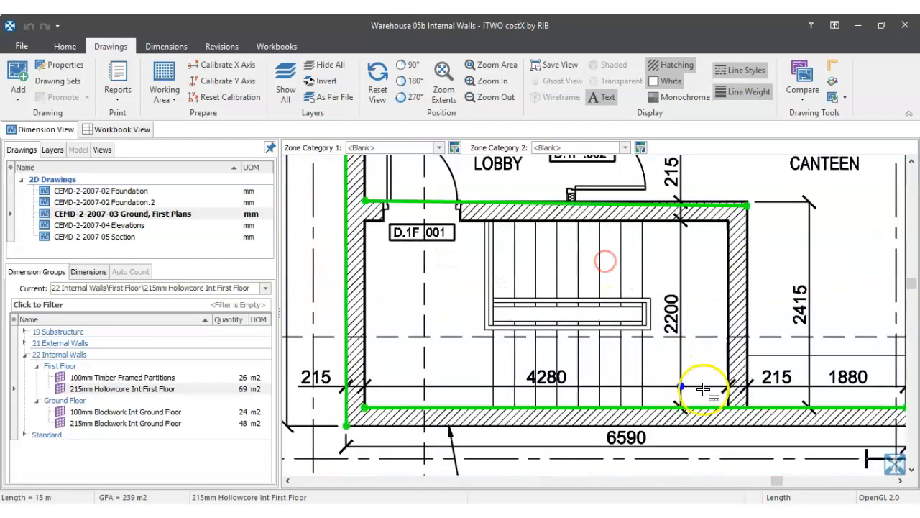
left_click(727, 223)
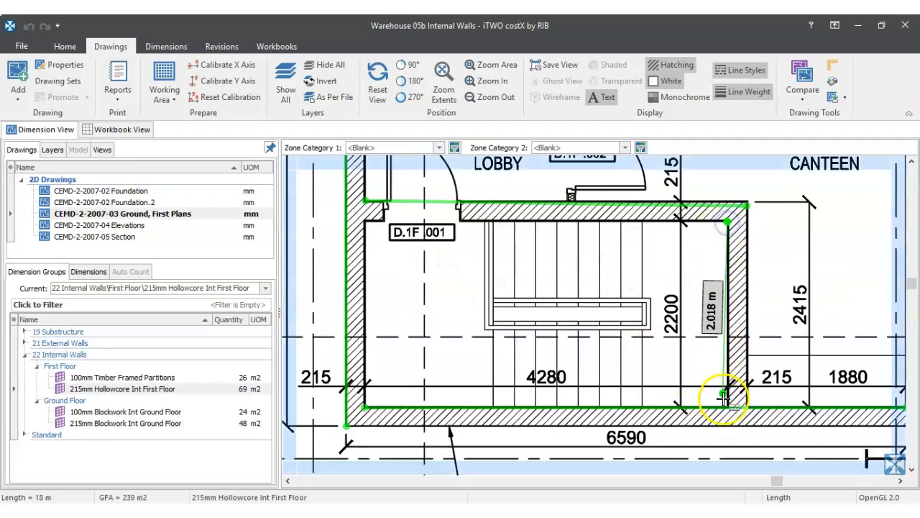
double_click(727, 408)
- Check the corner of the lobby wall measurement and compare the First Floor groups' dimensions on the plan
scroll(742, 275, "up", 10)
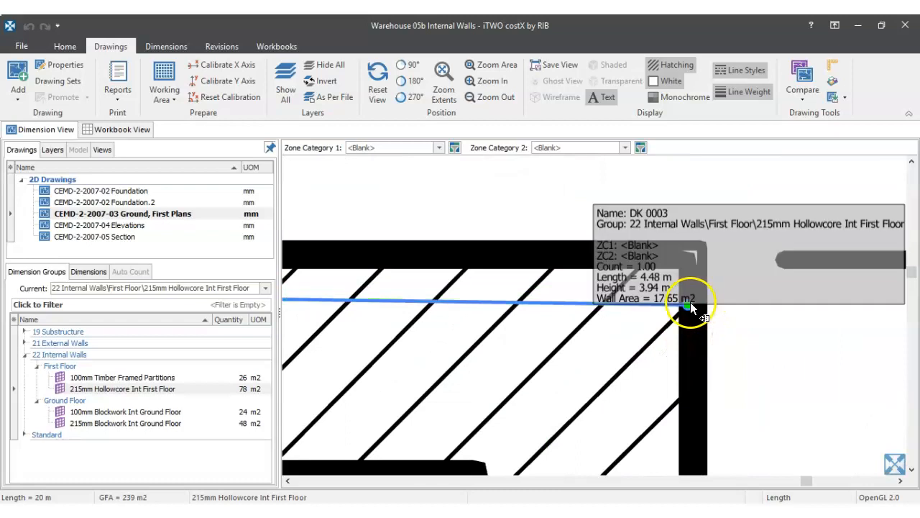
scroll(696, 300, "down", 5)
scroll(718, 283, "down", 5)
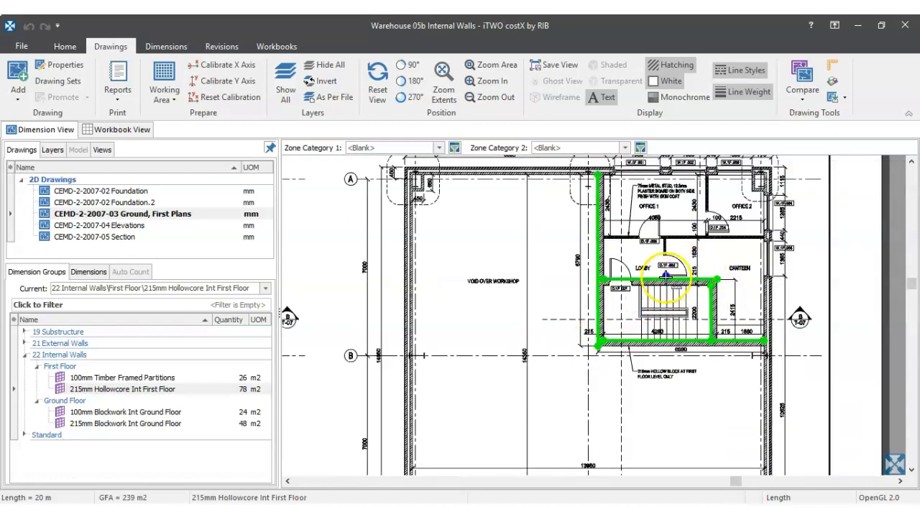
left_click(64, 366)
scroll(604, 257, "up", 3)
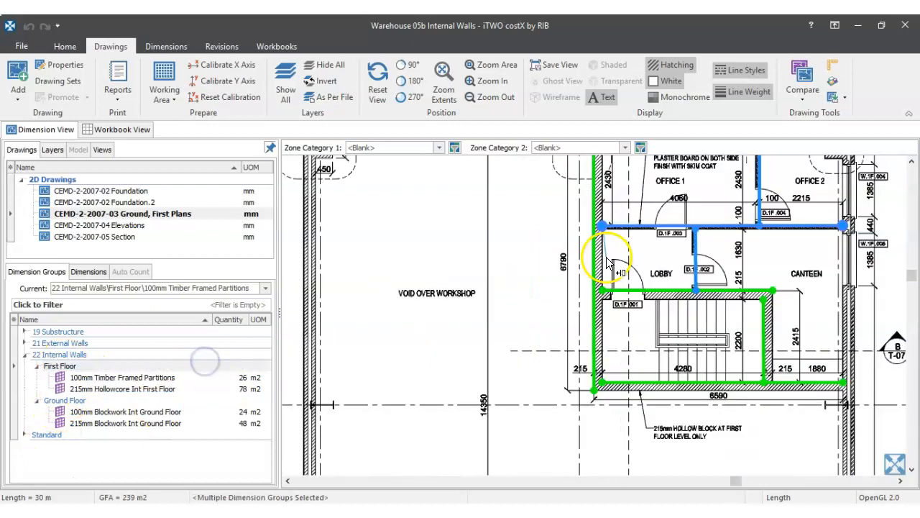
left_click(101, 389)
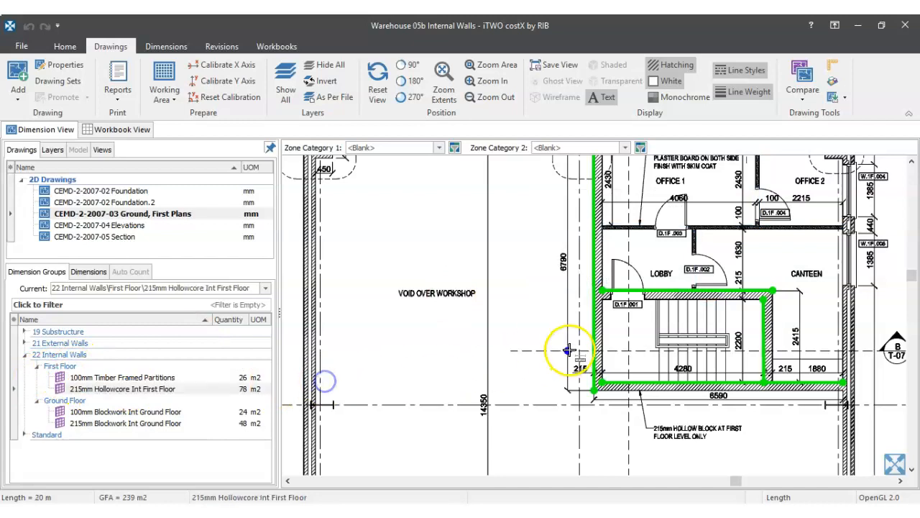
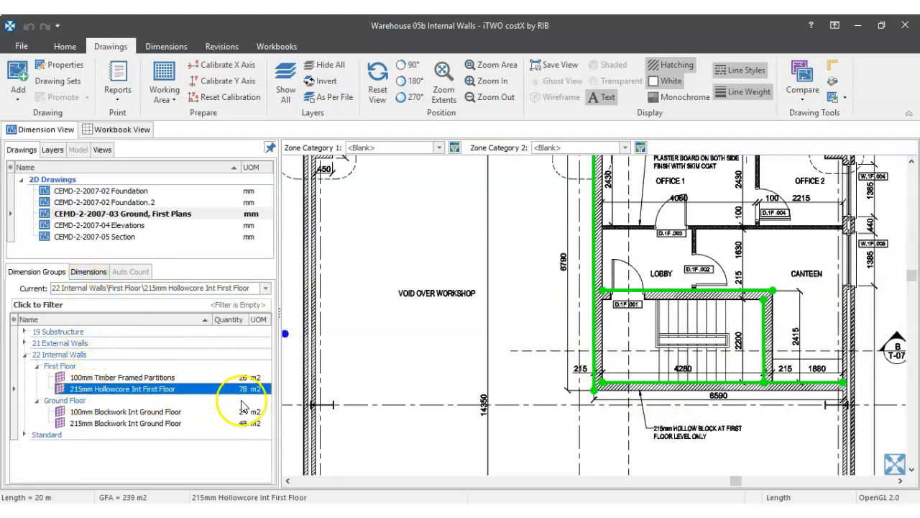
- List the individual dimensions of the 215mm Hollowcore Int First Floor group and hide the ZC1 and ZC2 columns
left_click(91, 271)
left_click(65, 369)
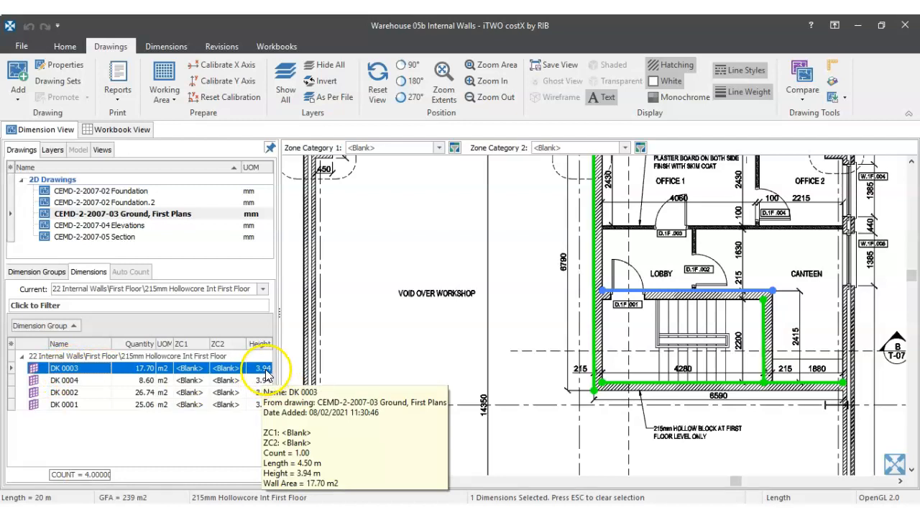
left_click(12, 350)
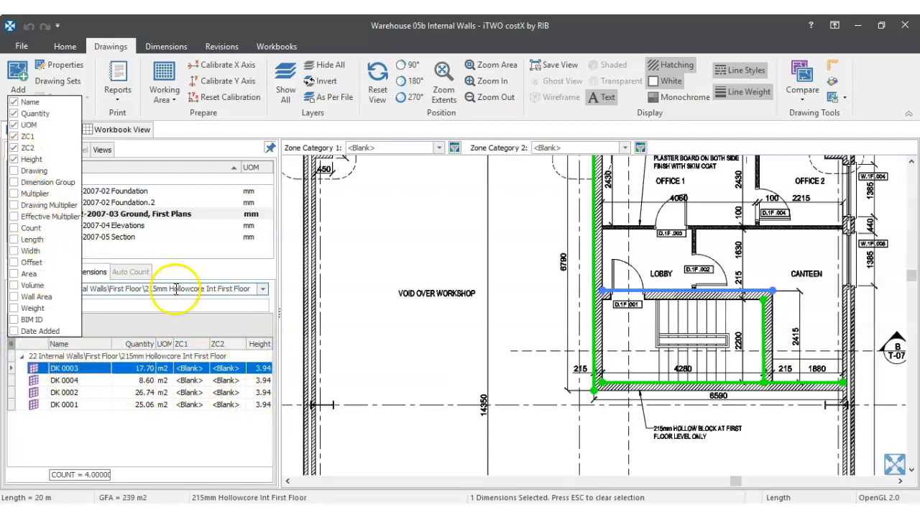
left_click(15, 137)
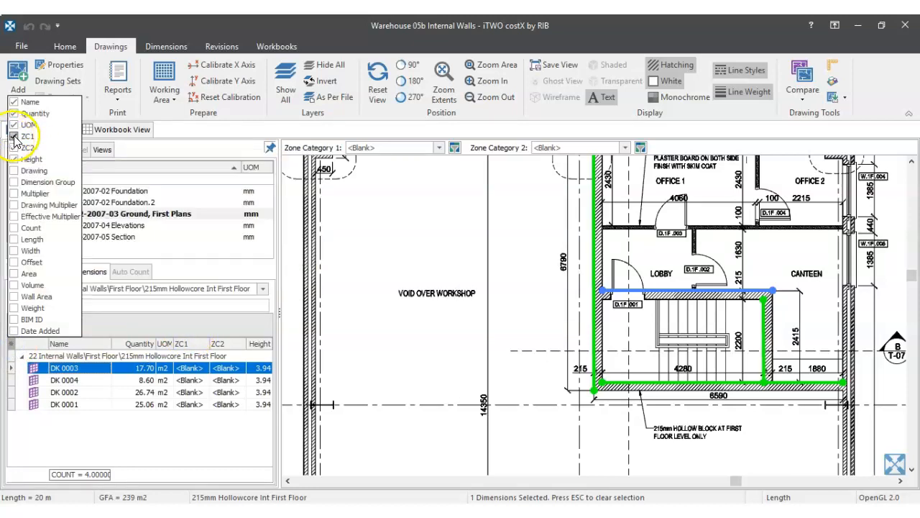
left_click(15, 148)
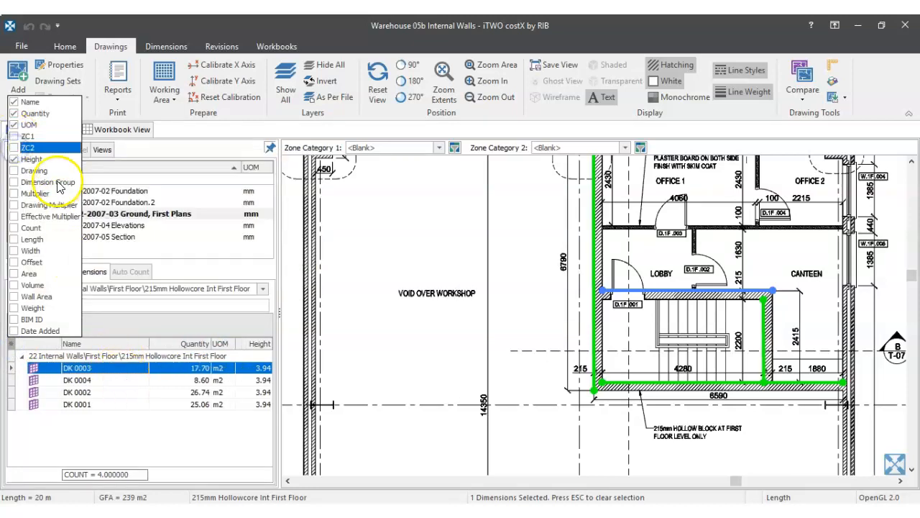
left_click(175, 328)
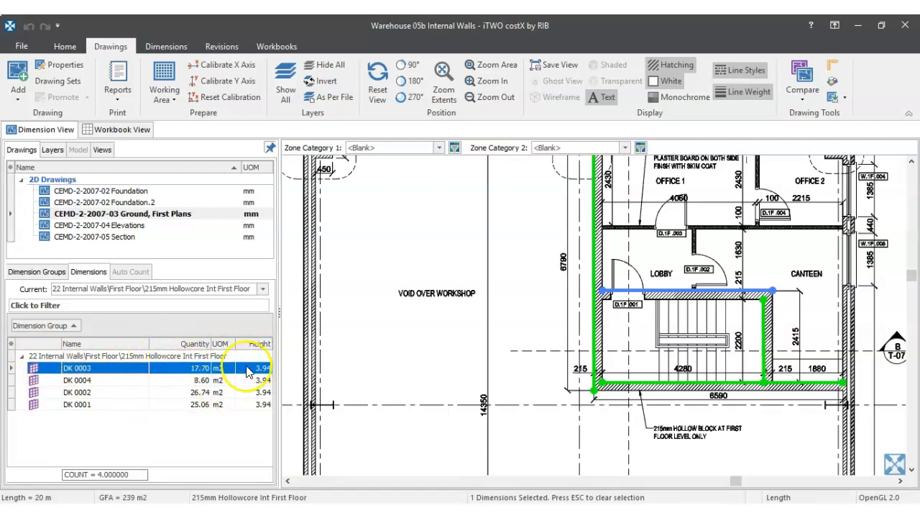
- Add the Wall Area column to the hollowcore dimensions list
left_click(11, 344)
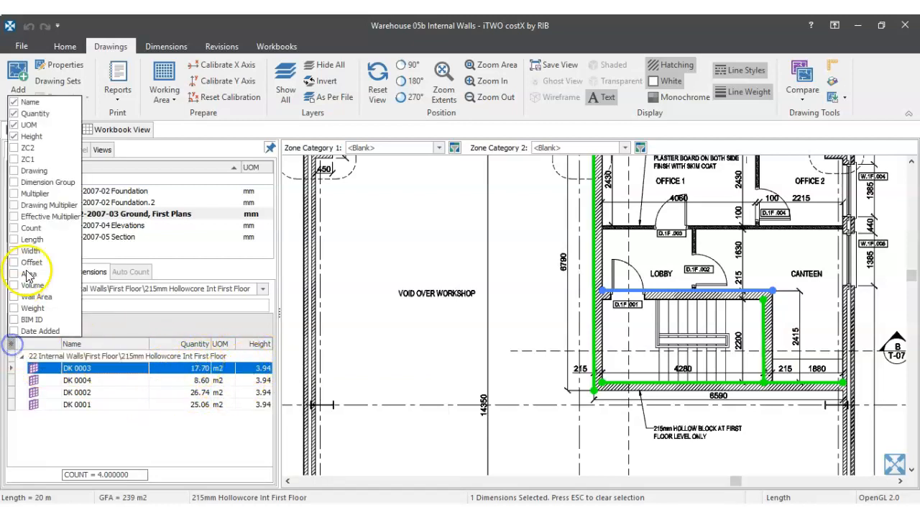
left_click(15, 299)
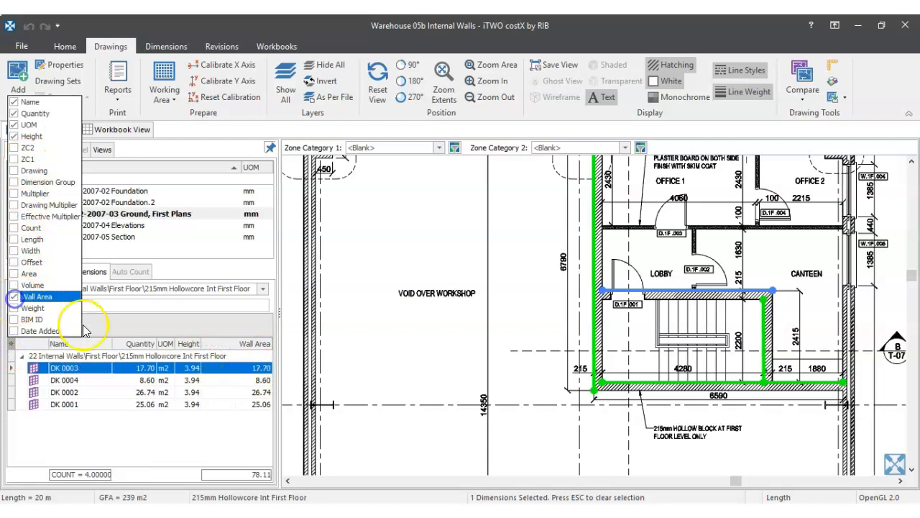
left_click(246, 332)
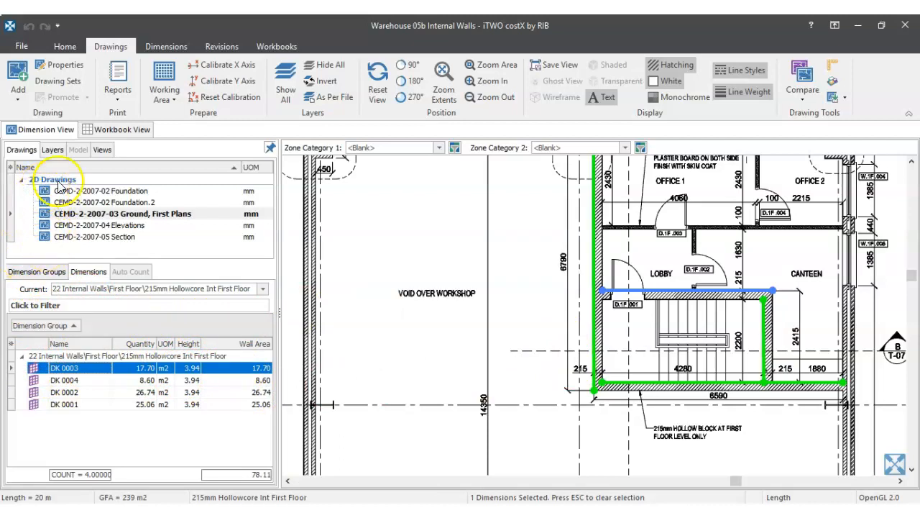
- Open the CEMD-2-2007-05 Section drawing and measure the height of the hollowcore wall near grid B, from the roof underside to the first-floor slab
left_click(81, 238)
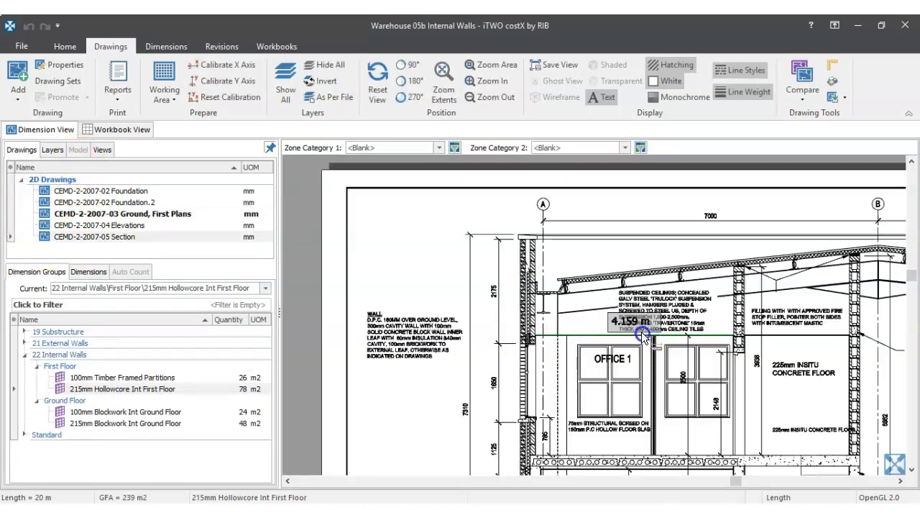
left_click_drag(714, 350, 542, 335)
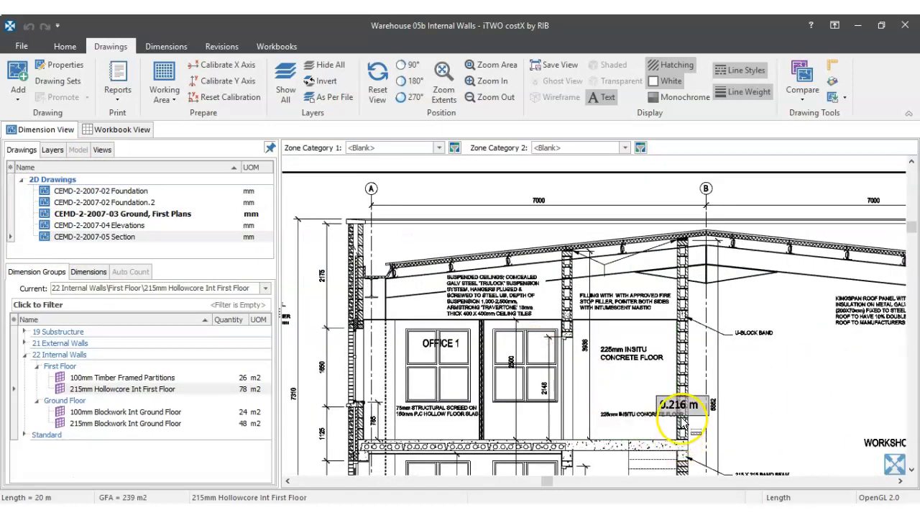
left_click_drag(731, 272, 679, 255)
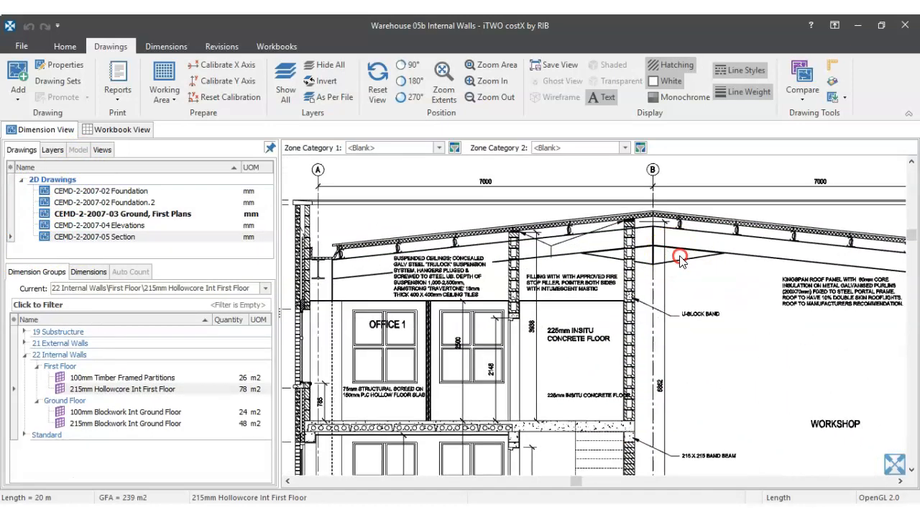
left_click(830, 66)
scroll(626, 222, "up", 4)
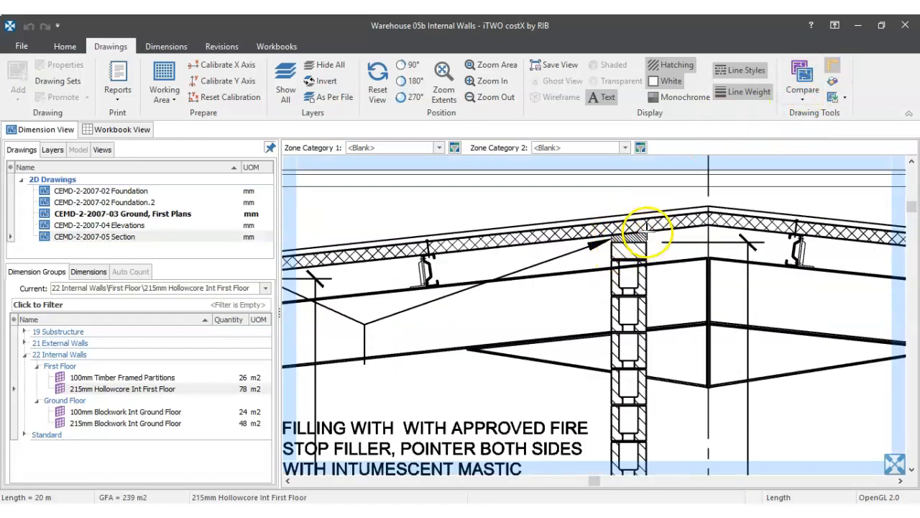
left_click(647, 231)
scroll(647, 232, "down", 2)
mouse_move(660, 325)
left_mouse_down()
mouse_move(565, 232)
mouse_move(565, 211)
left_mouse_up()
left_click_drag(561, 323, 551, 219)
left_click_drag(540, 372, 541, 241)
scroll(539, 347, "up", 1)
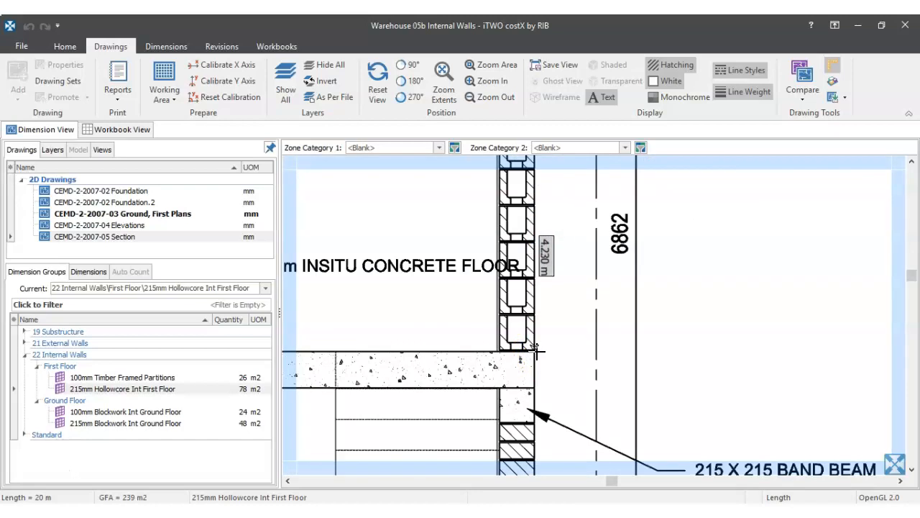
scroll(549, 321, "down", 4)
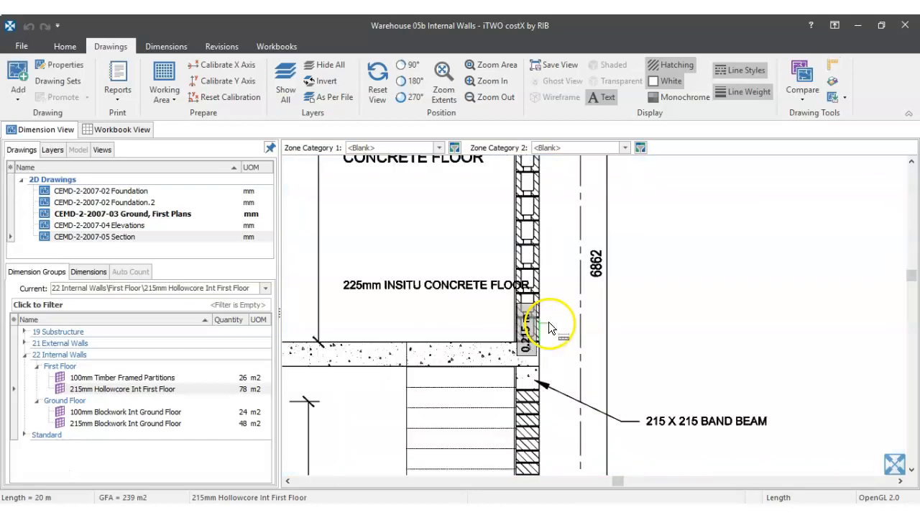
- Measure the height from the roof underside to the first-floor slab at the hollowcore wall between the office area and the stairs on the section
scroll(556, 196, "up", 4)
scroll(559, 205, "down", 4)
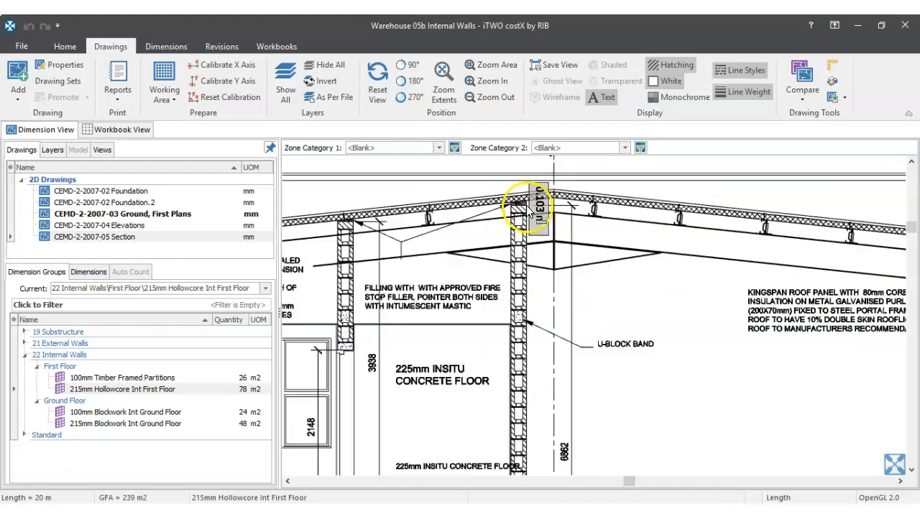
scroll(466, 246, "up", 4)
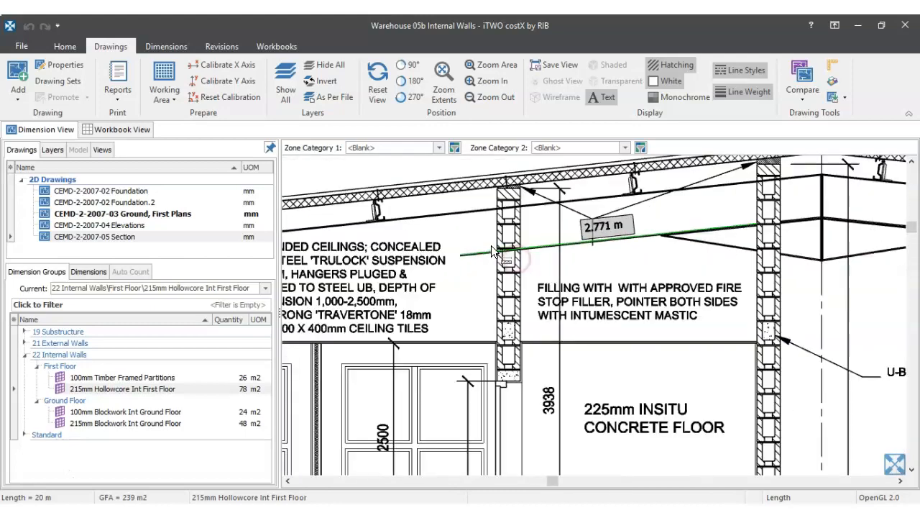
scroll(491, 245, "down", 2)
scroll(512, 263, "up", 2)
scroll(512, 267, "down", 2)
scroll(512, 269, "up", 3)
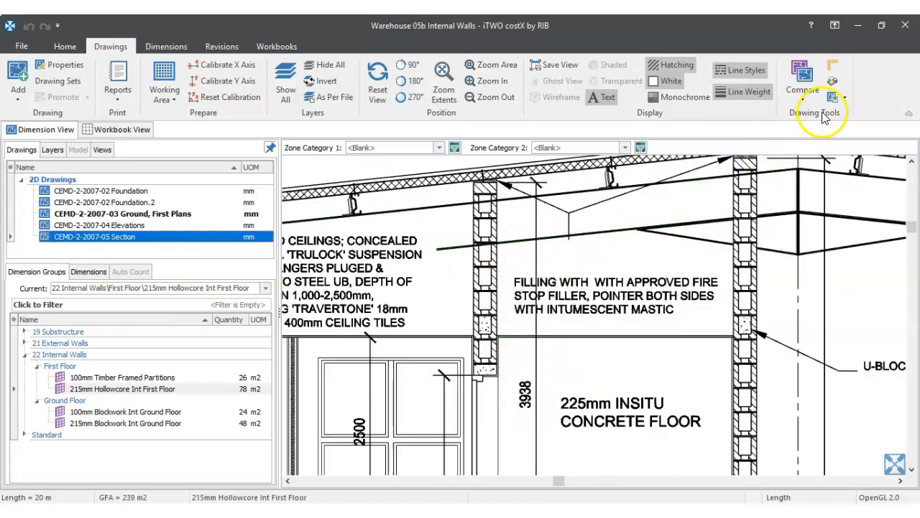
left_click(831, 65)
scroll(503, 187, "up", 4)
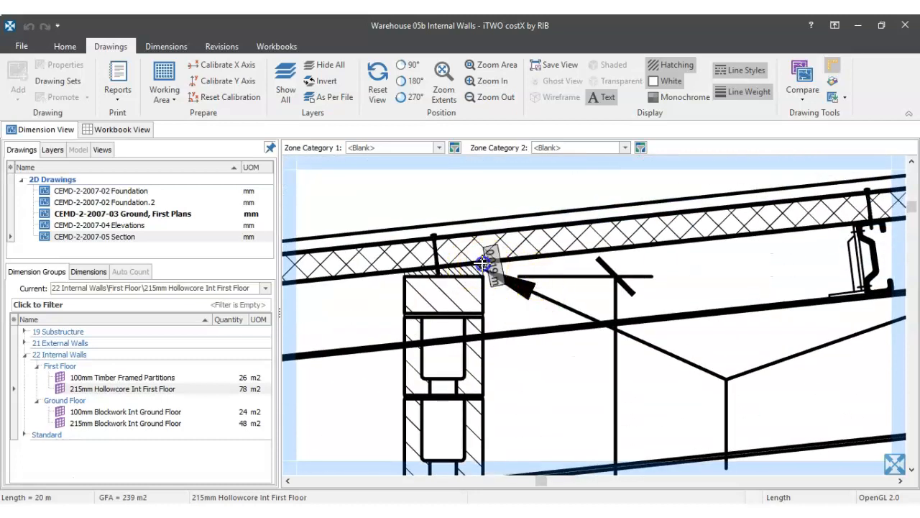
scroll(489, 263, "down", 4)
scroll(529, 317, "up", 5)
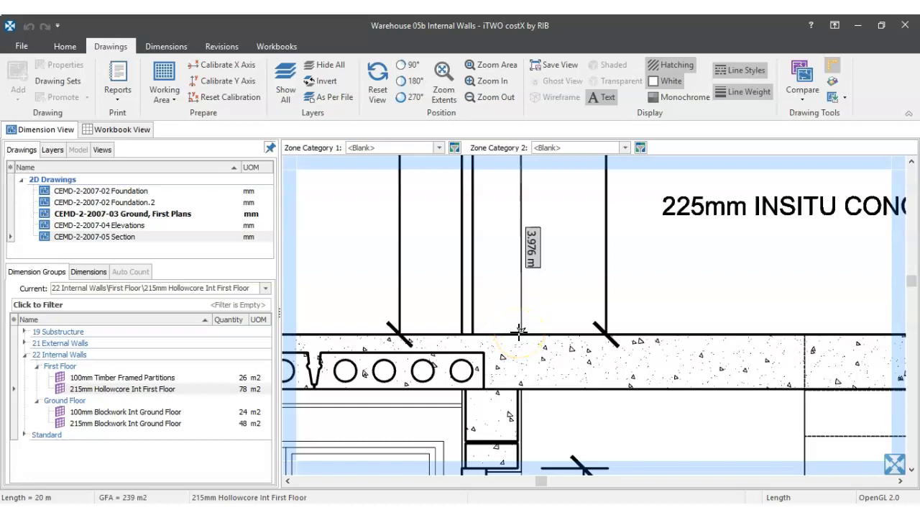
scroll(519, 331, "down", 5)
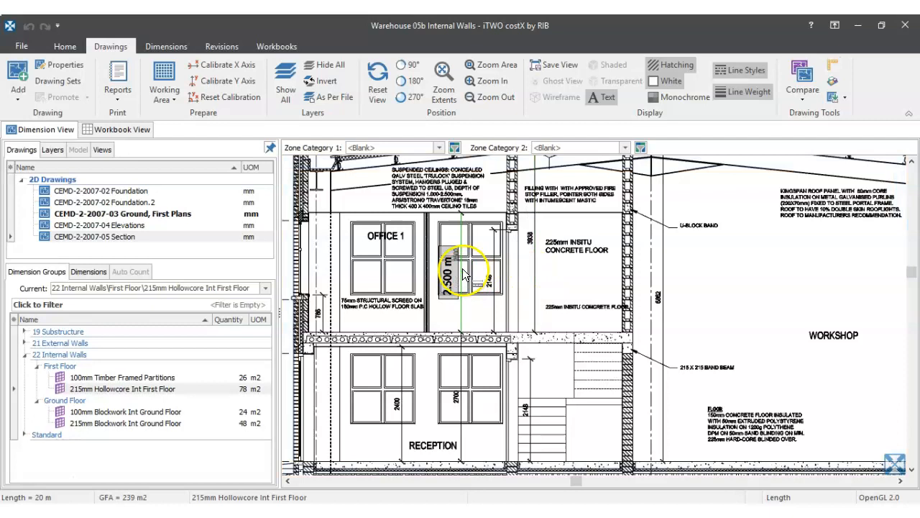
scroll(520, 329, "down", 3)
scroll(421, 261, "up", 6)
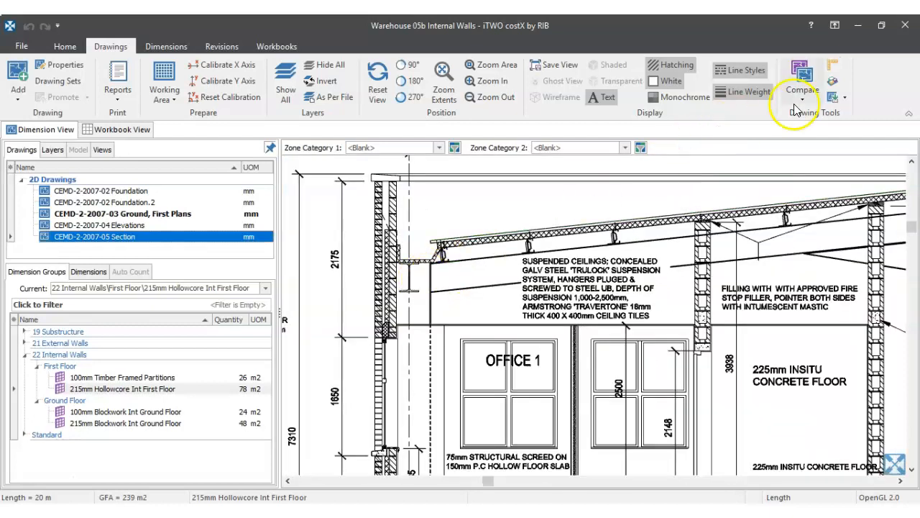
- Measure the height at the external wall near grid A on the section, from the roof gutter down to the first-floor slab
left_click(831, 66)
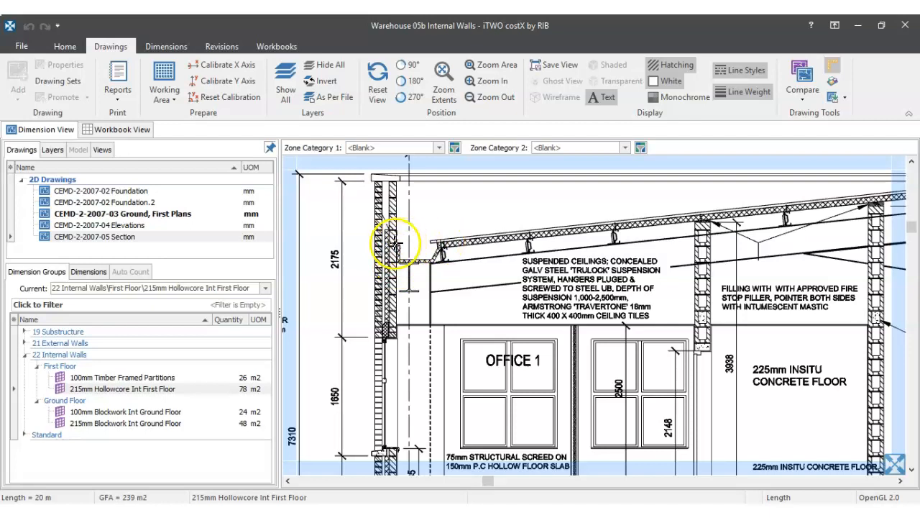
scroll(394, 245, "up", 3)
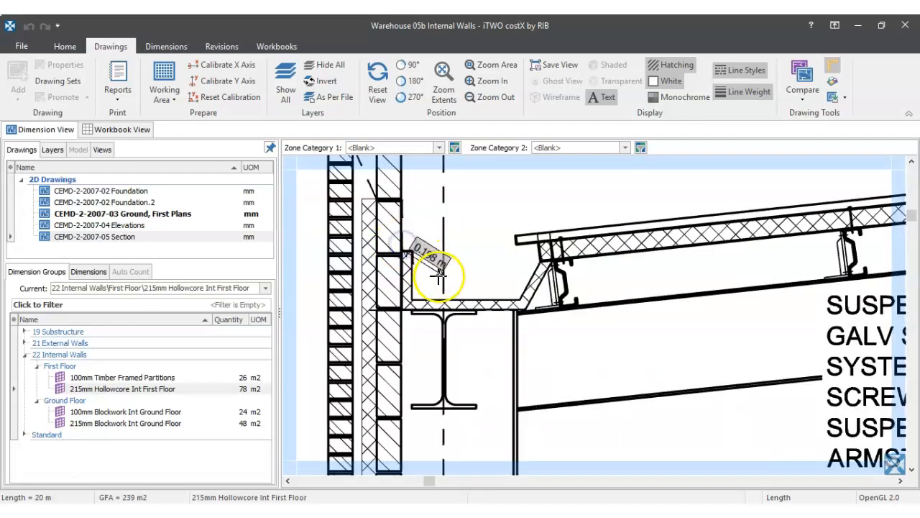
scroll(431, 270, "down", 3)
scroll(429, 329, "down", 2)
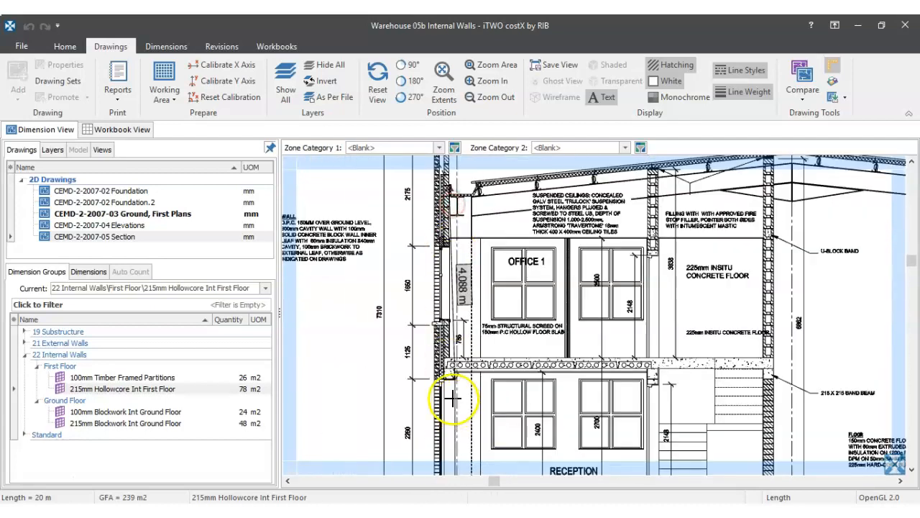
scroll(442, 345, "up", 3)
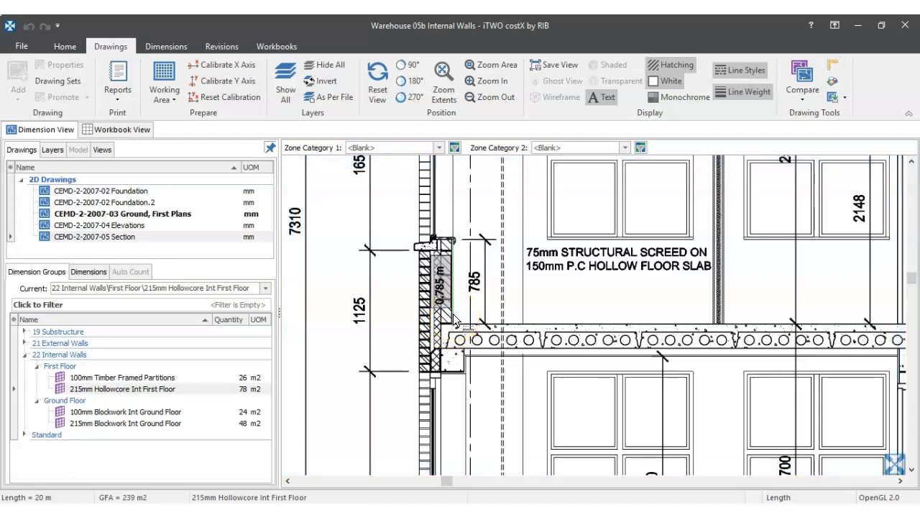
scroll(506, 271, "down", 5)
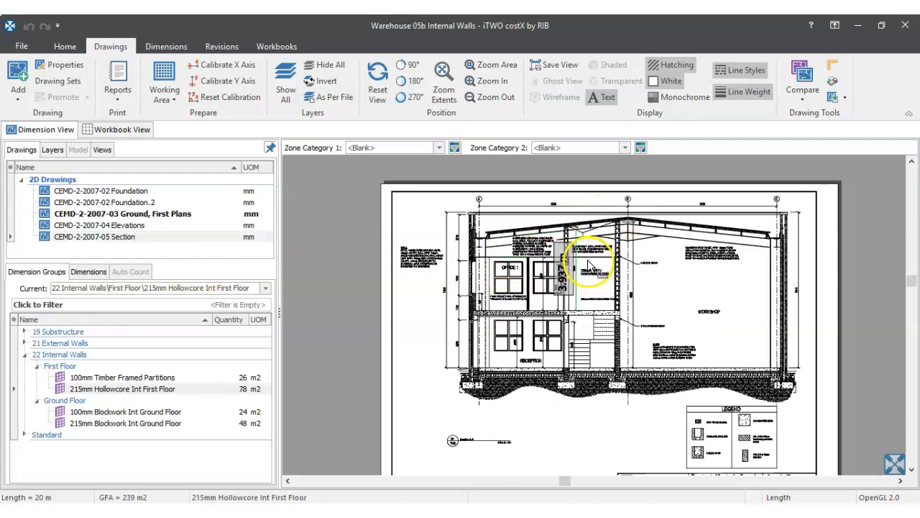
- Open the CEMD-2-2007-03 Ground, First Plans drawing and inspect the dimension details of the hollowcore walls around the first-floor stairs
left_click(155, 234)
left_click(133, 214)
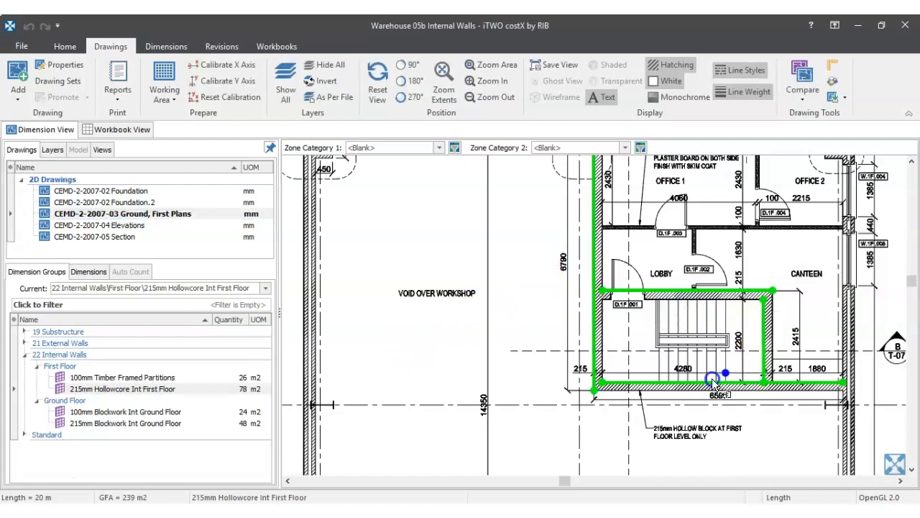
mouse_move(650, 382)
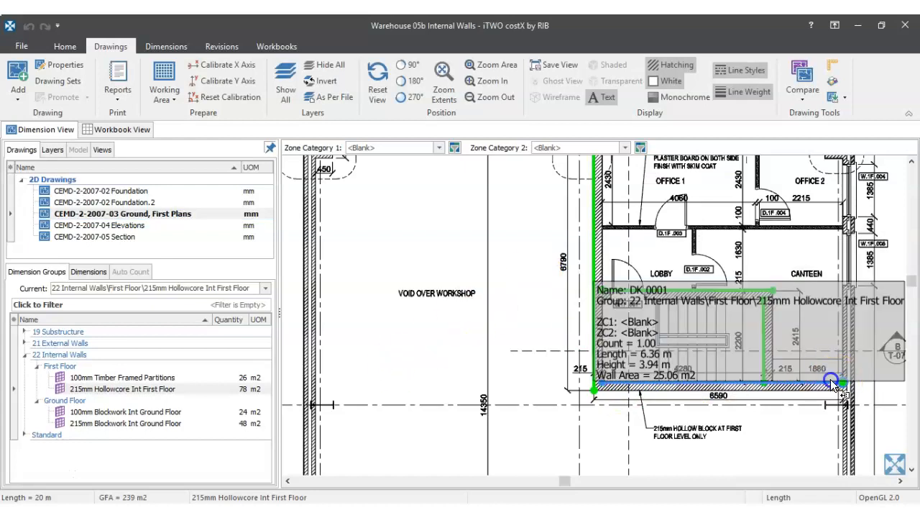
scroll(691, 384, "down", 2)
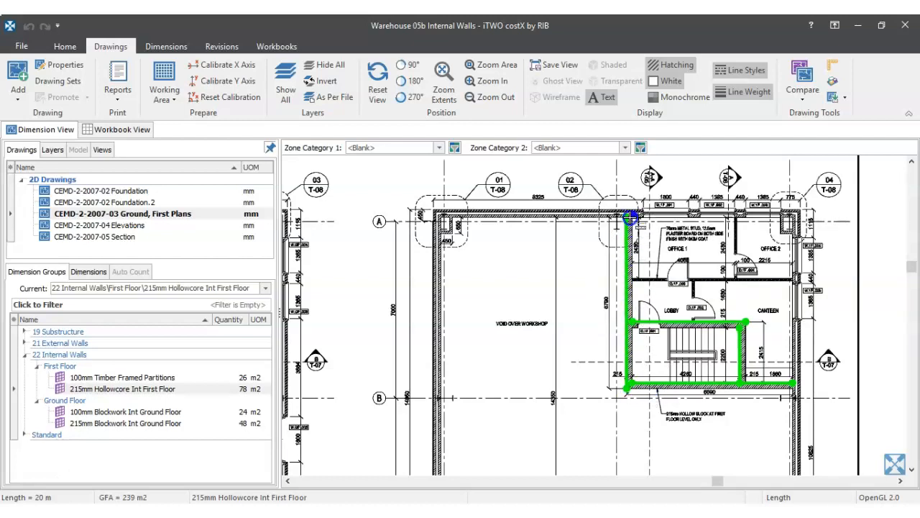
mouse_move(716, 323)
scroll(738, 363, "up", 3)
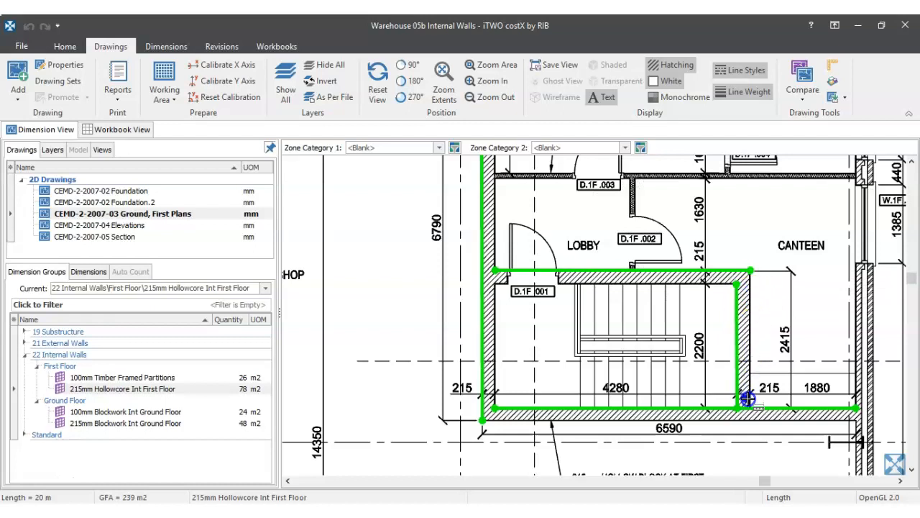
mouse_move(751, 408)
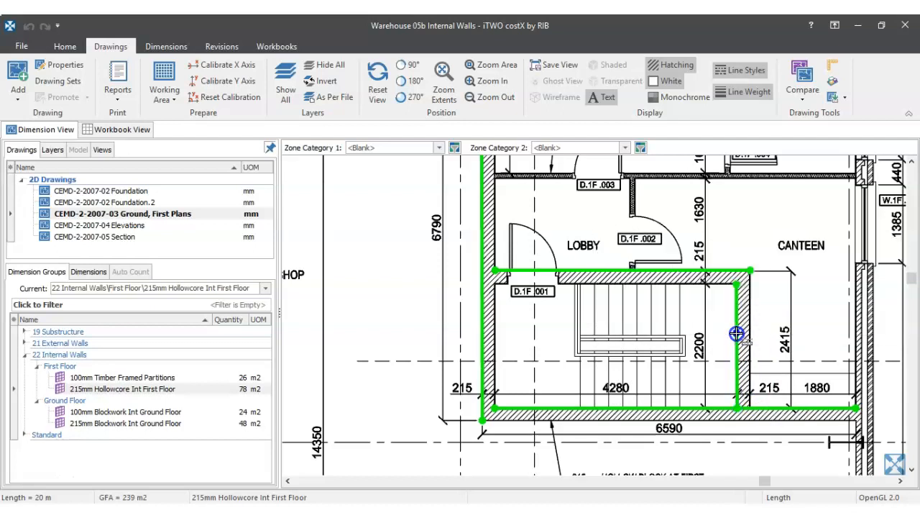
mouse_move(740, 336)
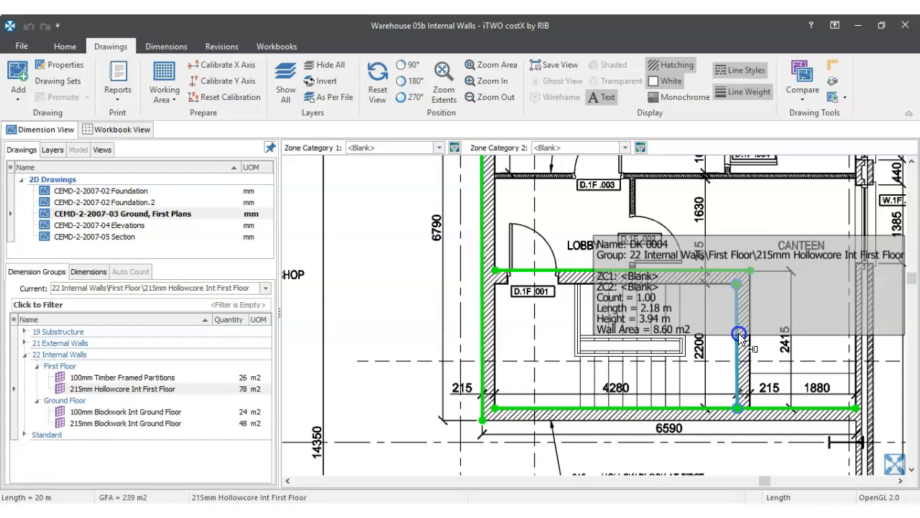
scroll(663, 319, "down", 2)
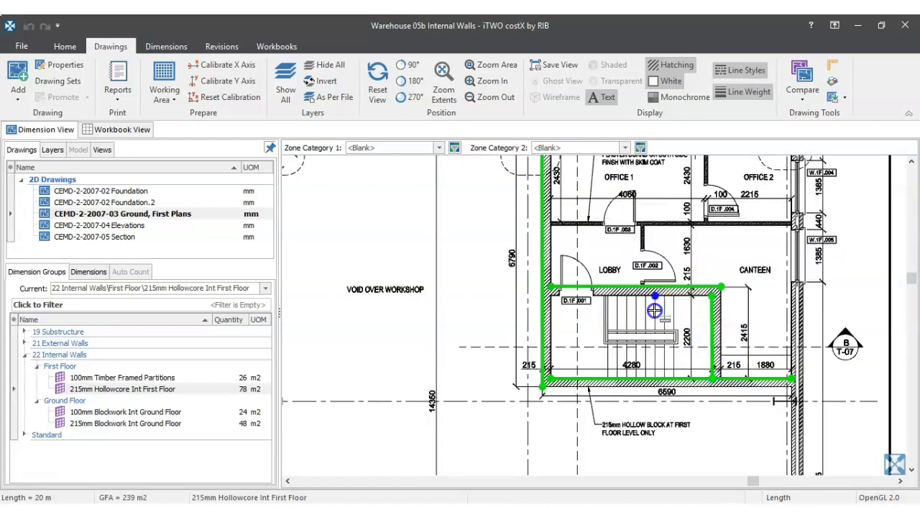
- Examine the dimension details and both ends of the hollowcore wall between the workshop void and the first-floor offices
mouse_move(541, 338)
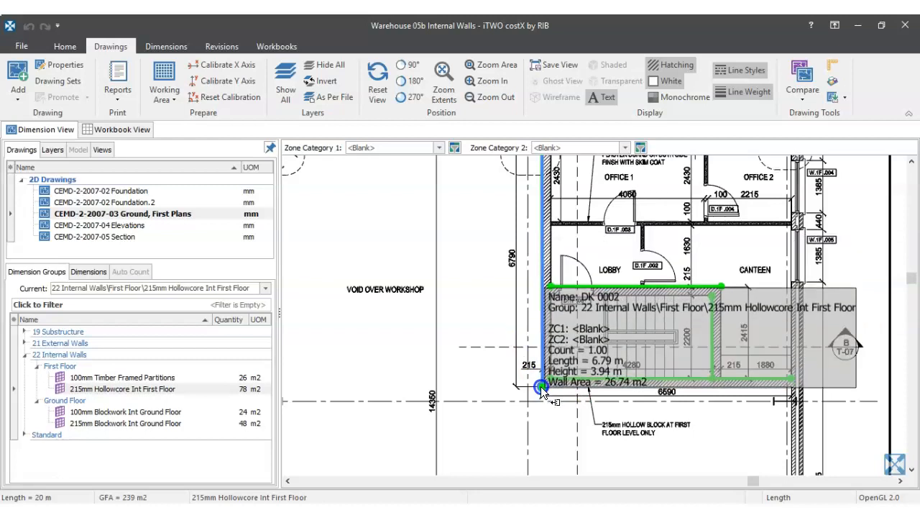
mouse_move(541, 387)
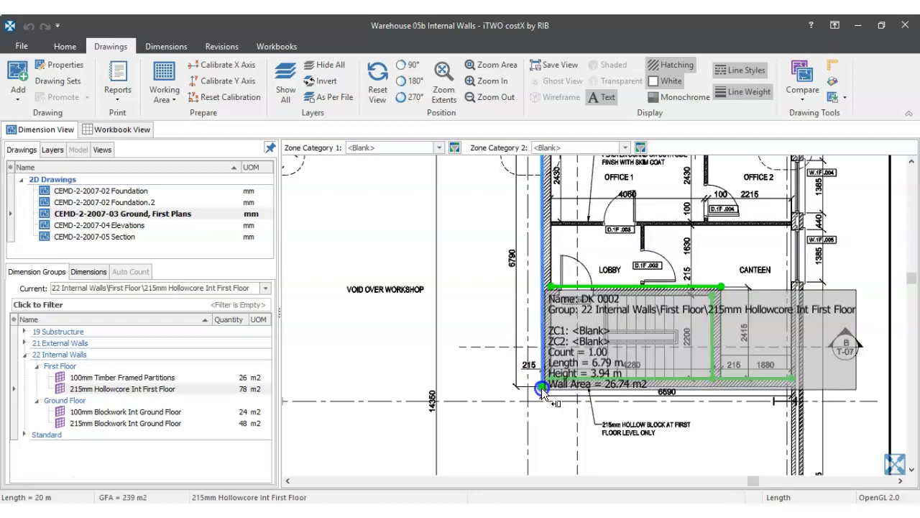
scroll(545, 384, "down", 3)
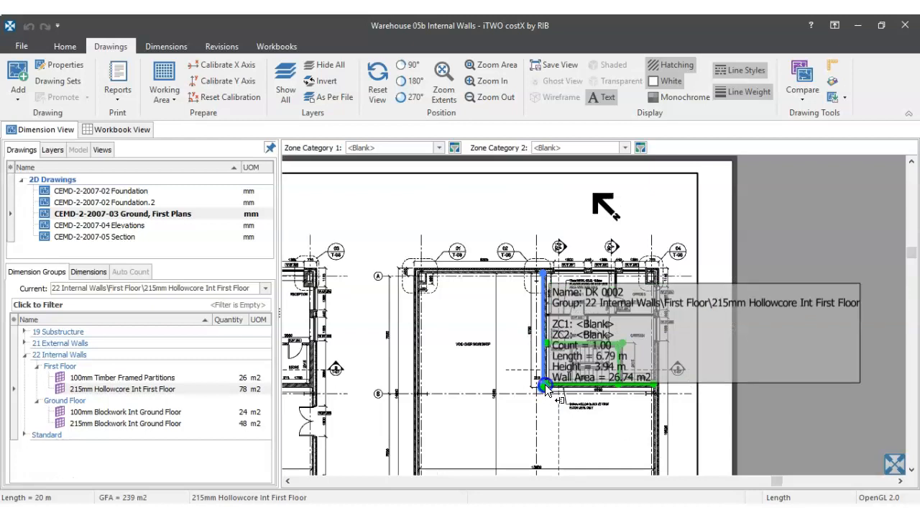
left_click_drag(555, 378, 557, 393)
scroll(558, 295, "up", 3)
double_click(516, 276)
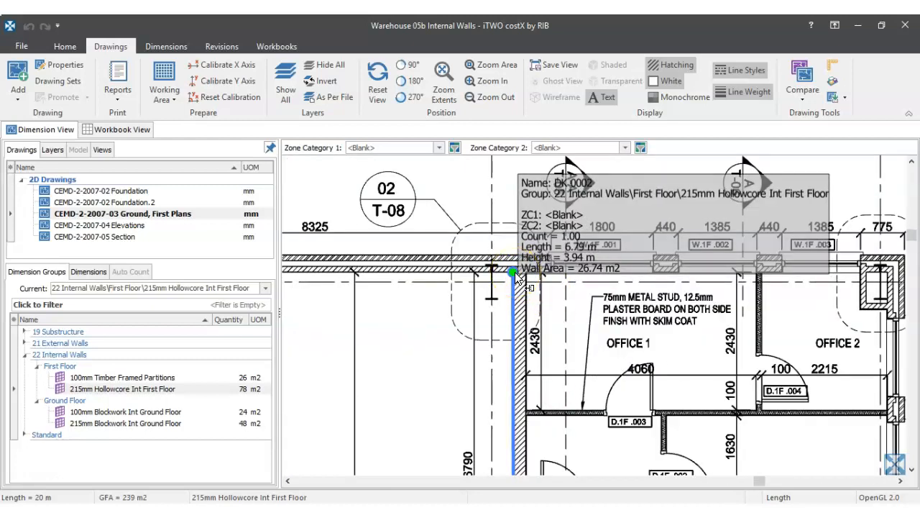
scroll(515, 272, "down", 3)
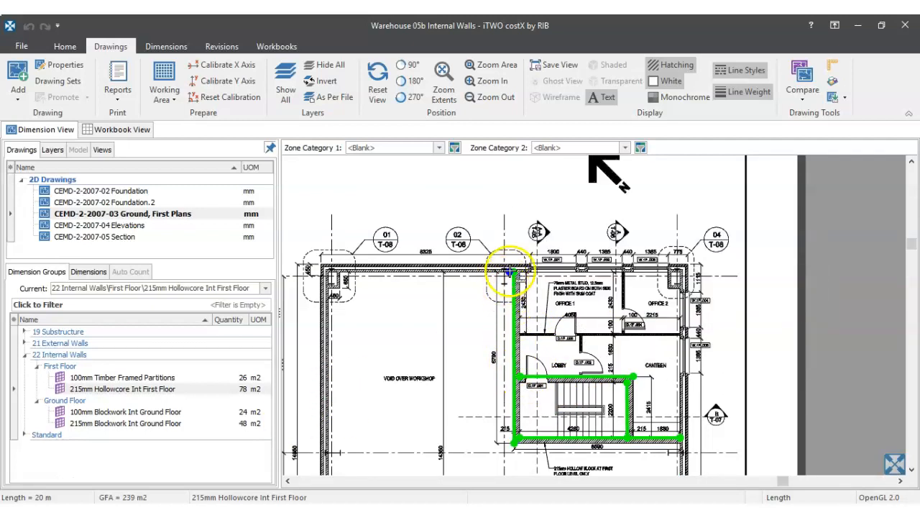
mouse_move(516, 276)
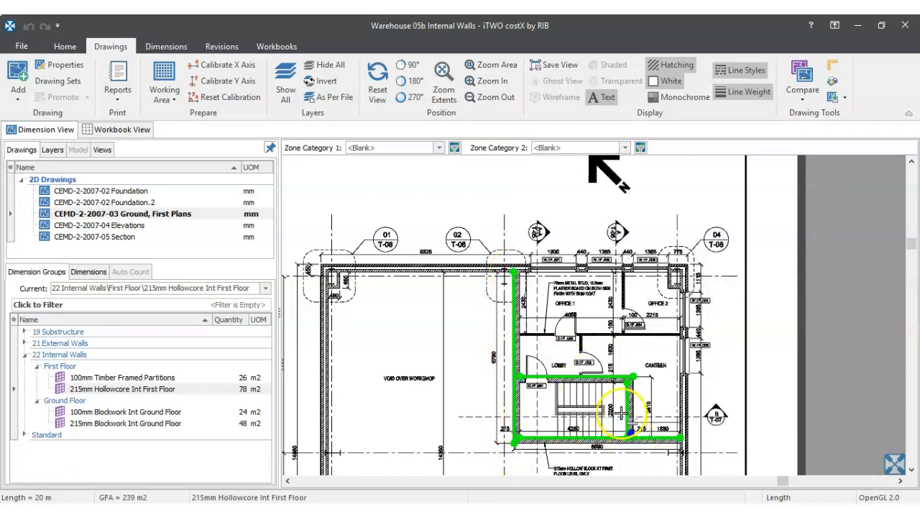
mouse_move(630, 376)
left_click_drag(618, 351, 708, 296)
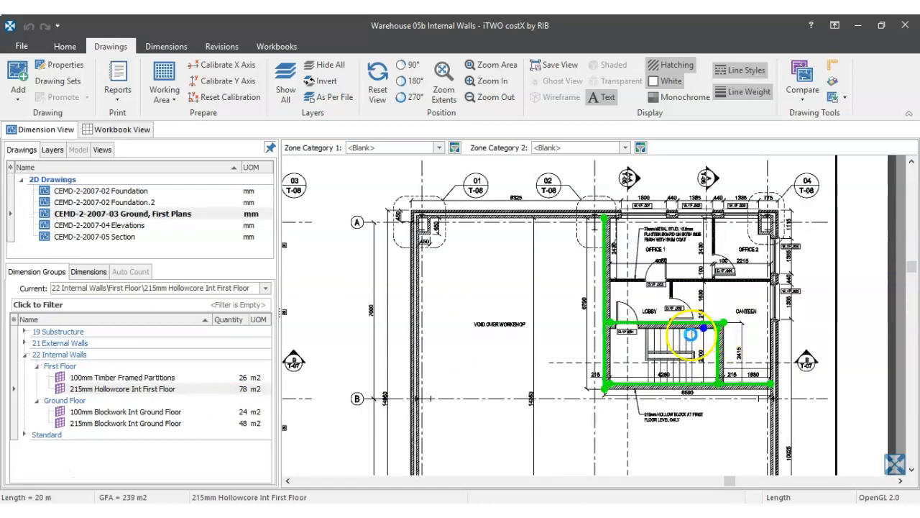
- List the individual dimensions of the 215mm Hollowcore Int First Floor group and inspect the details of DK 0003
left_click(32, 471)
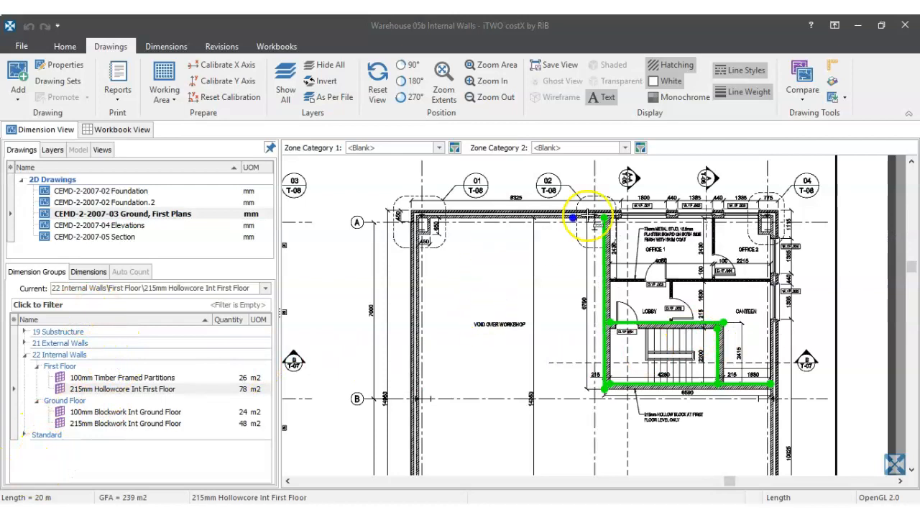
left_click(242, 389)
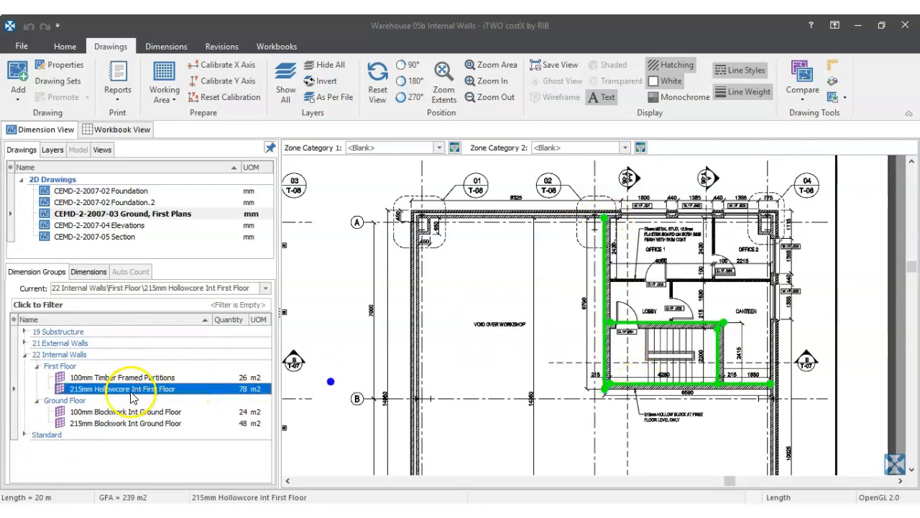
mouse_move(145, 390)
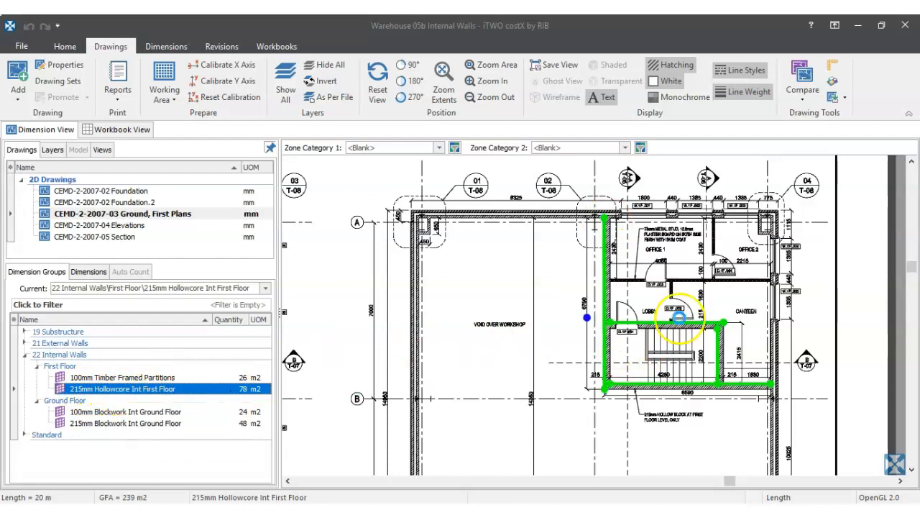
left_click(606, 272)
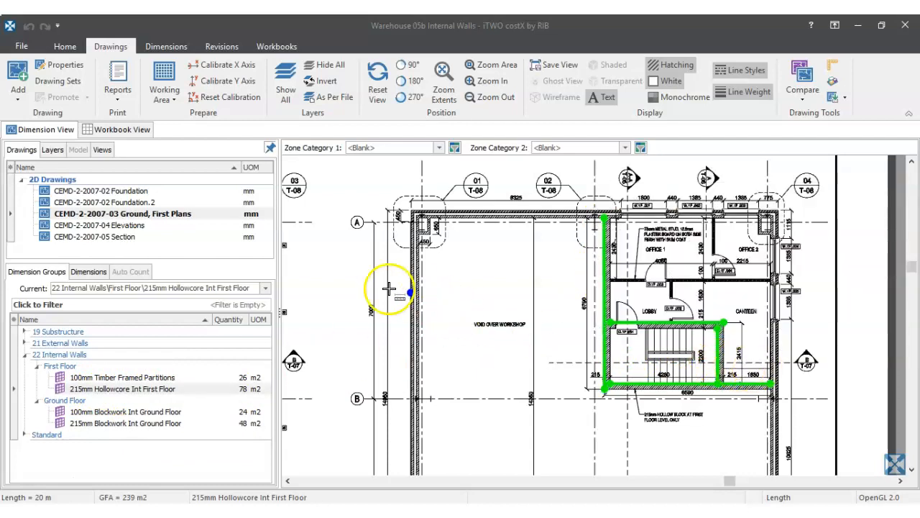
left_click(94, 276)
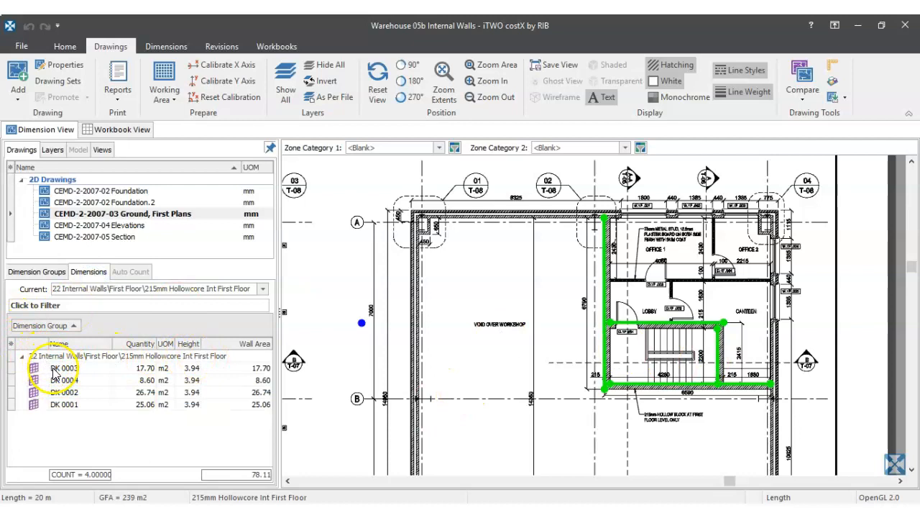
mouse_move(62, 375)
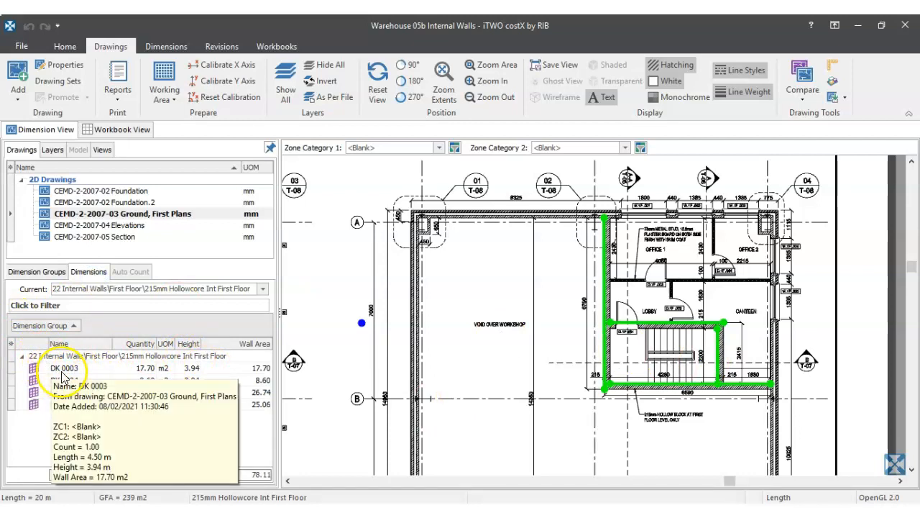
- Change the height of the hollowcore wall between the lobby and the stairs (DK 0003) to 3.976 m
left_click(66, 369)
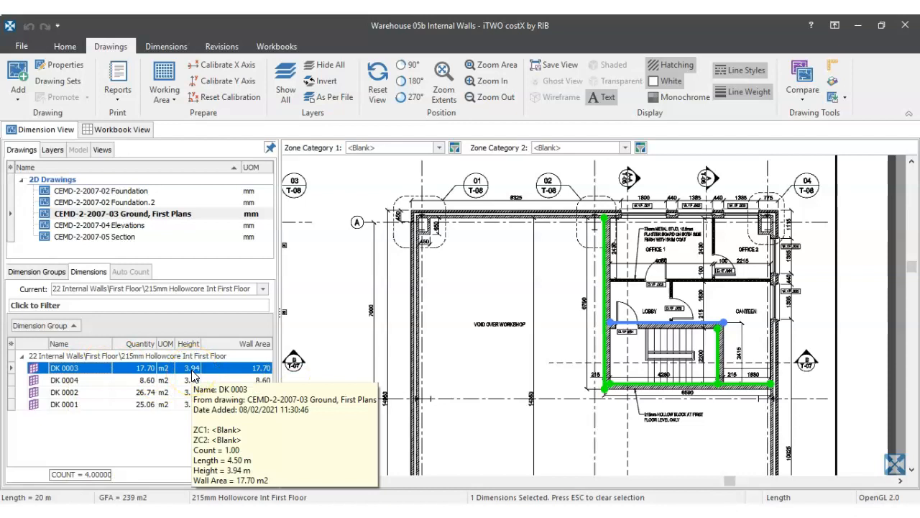
right_click(135, 371)
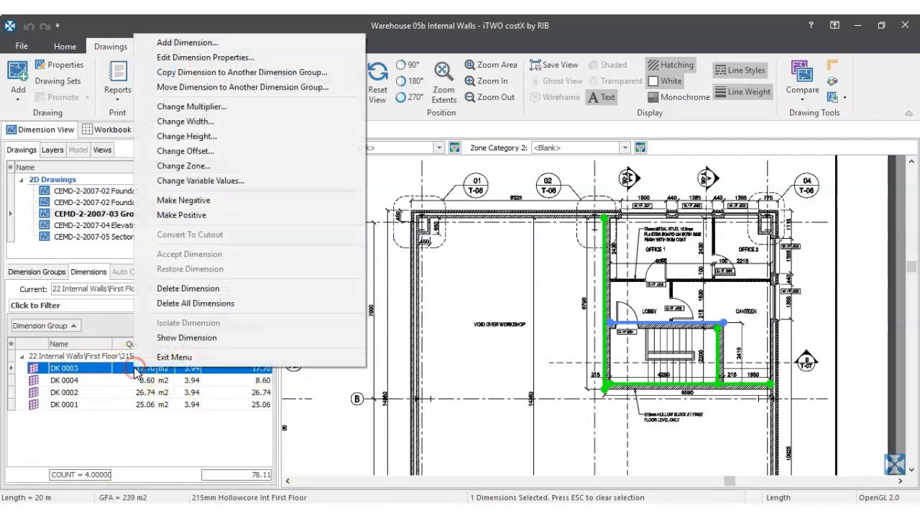
left_click(94, 371)
right_click(94, 372)
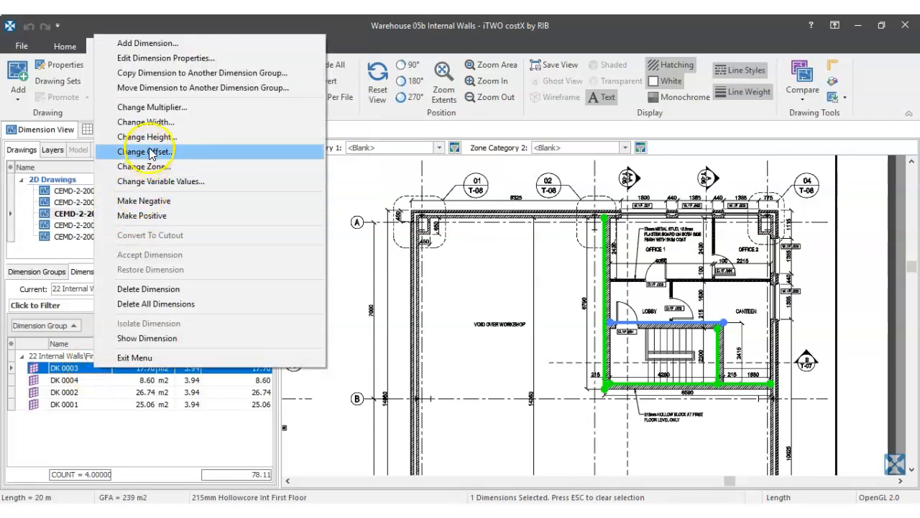
left_click(147, 136)
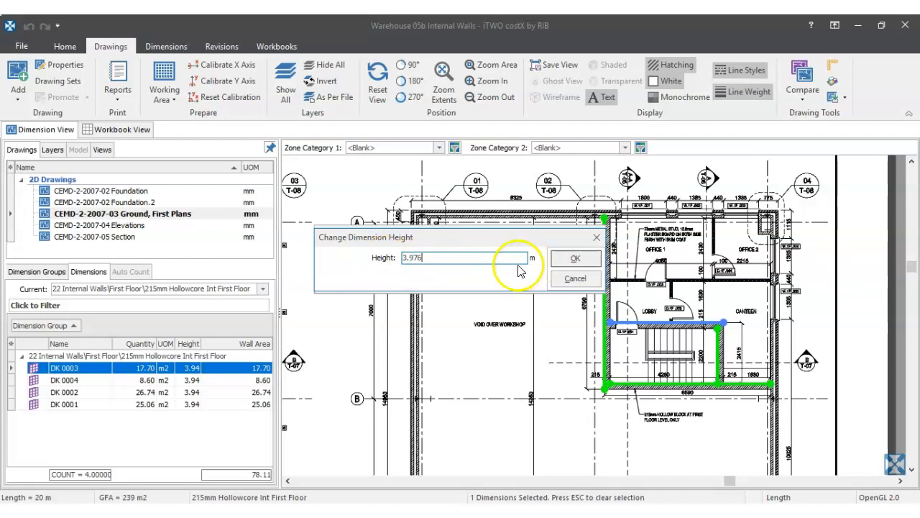
left_click(575, 263)
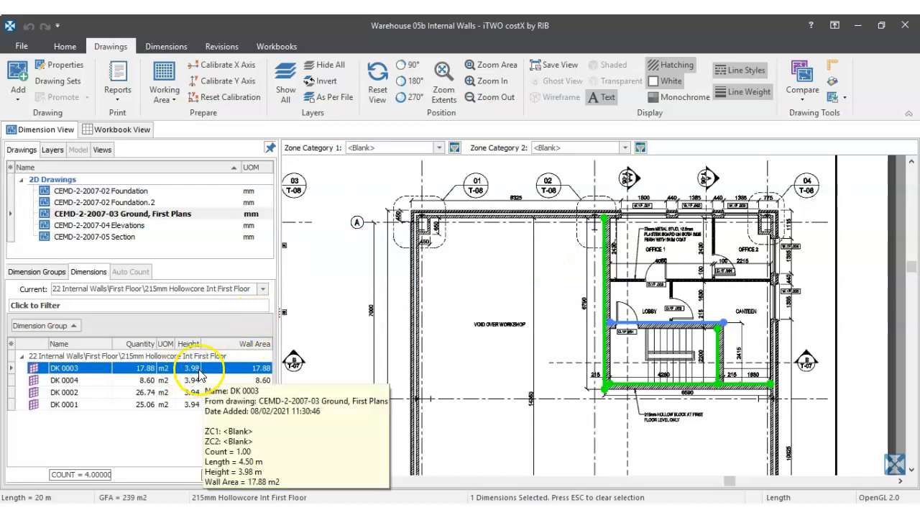
- Change the height of the hollowcore wall between the stairs and the canteen (DK 0004) to 4.103 m
left_click(101, 381)
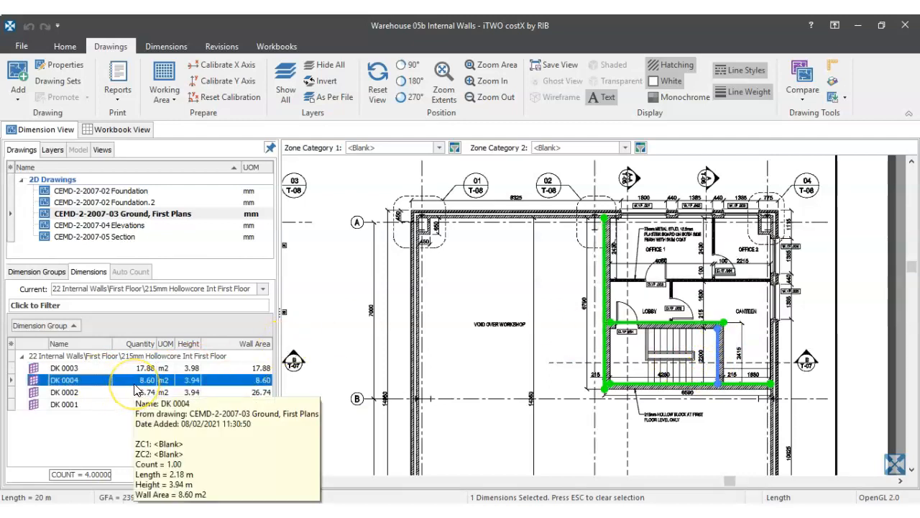
right_click(89, 380)
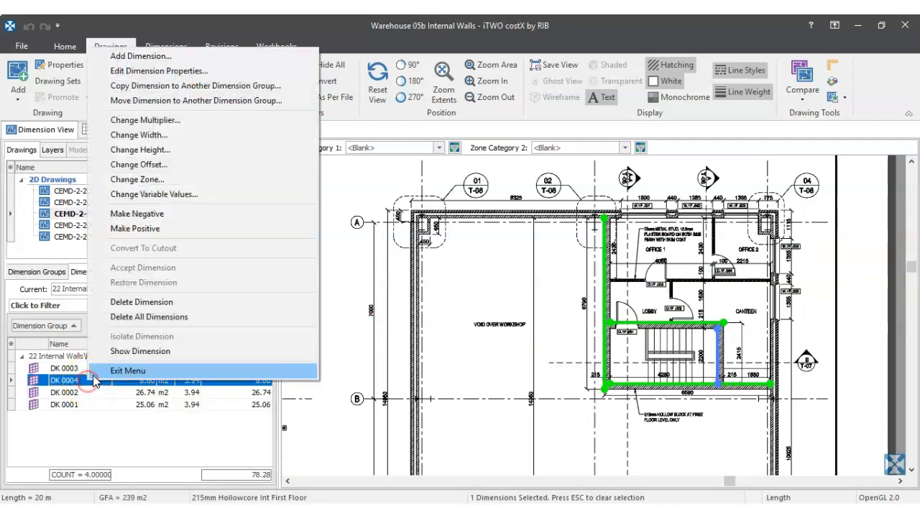
left_click(143, 150)
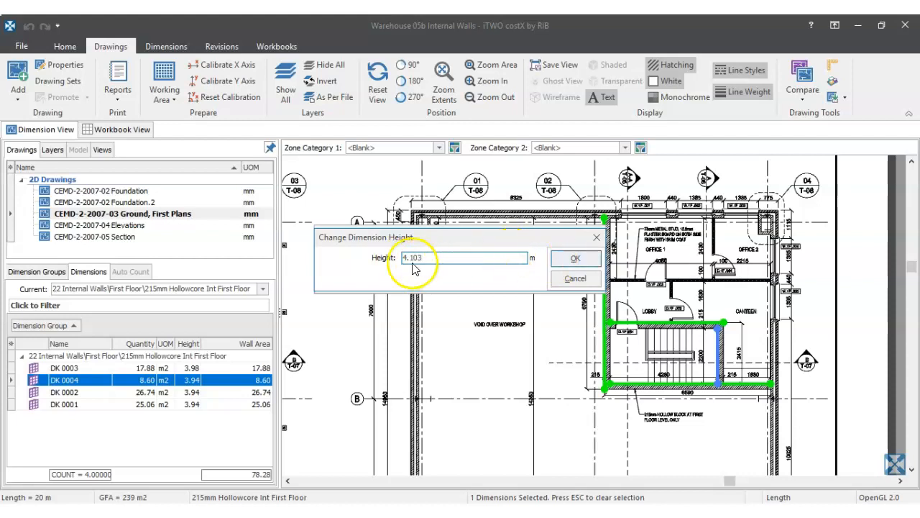
left_click(568, 267)
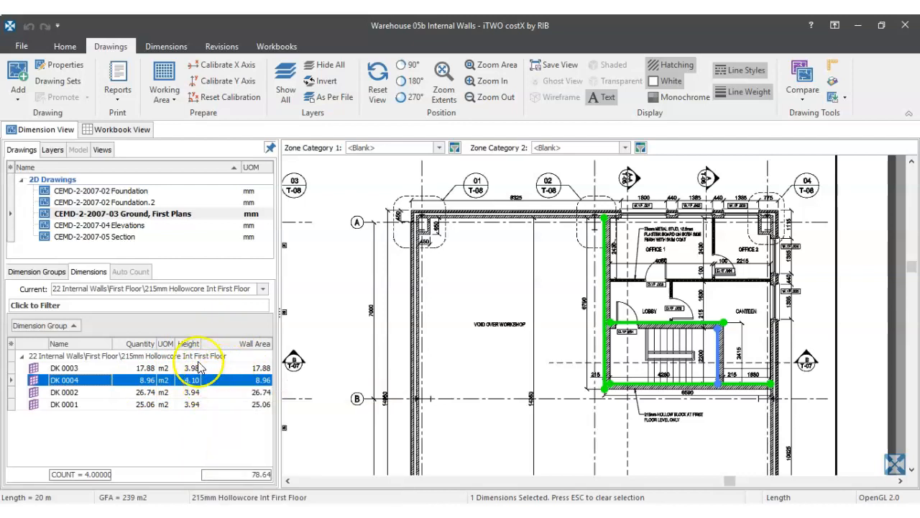
mouse_move(210, 389)
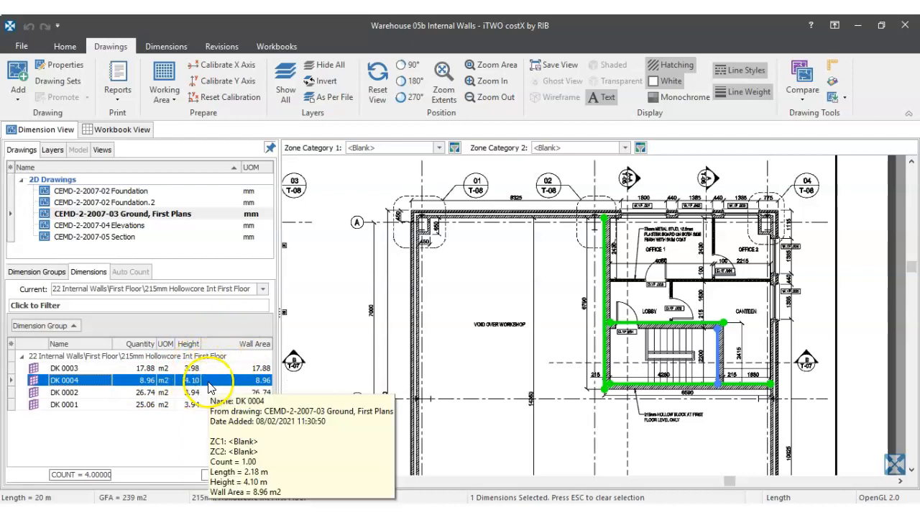
- Change the height of the hollowcore wall between the workshop void and the first-floor offices (DK 0002) to 3.92 m
left_click(76, 393)
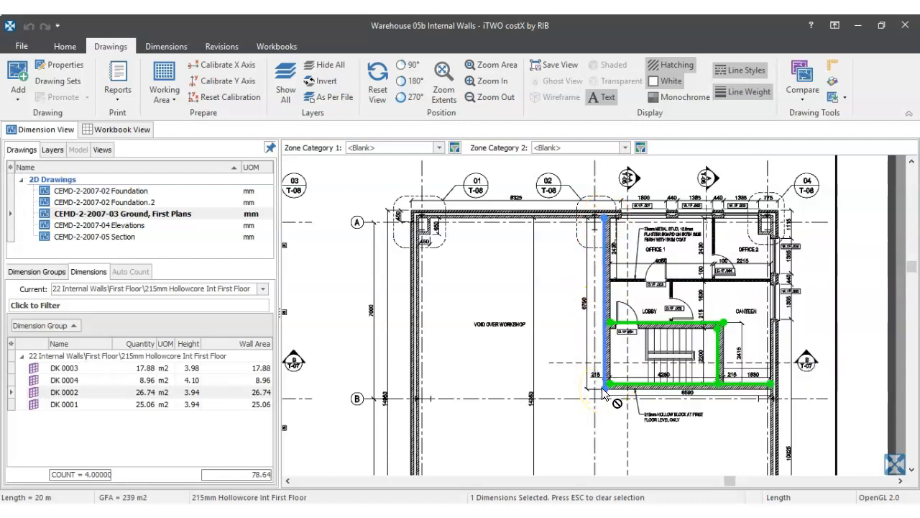
left_click(133, 394)
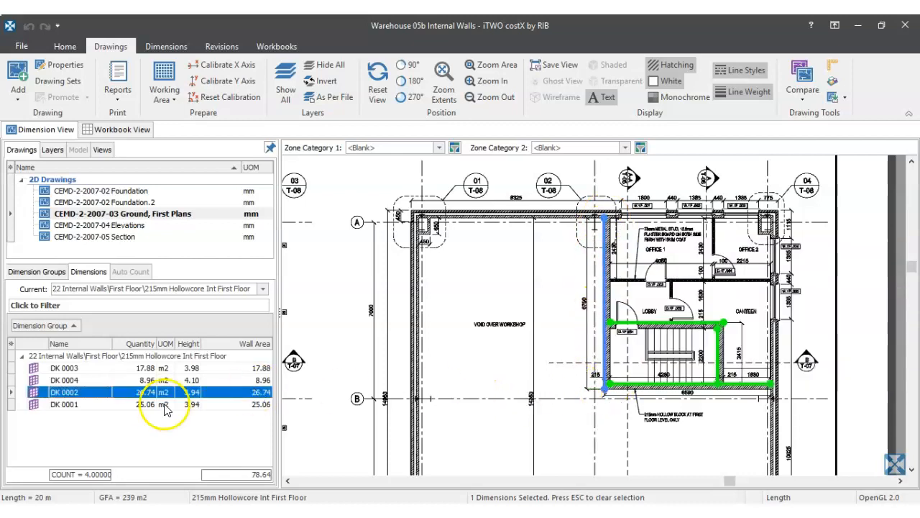
right_click(96, 392)
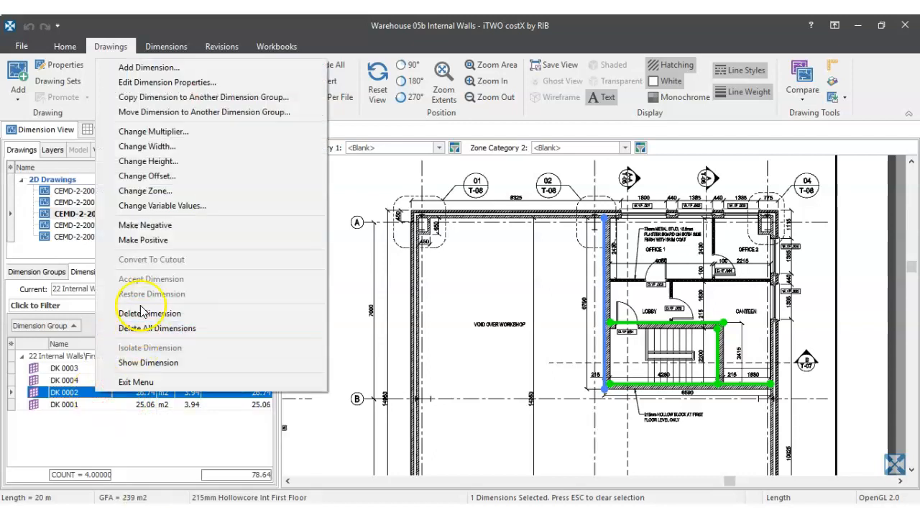
left_click(72, 392)
left_click(135, 394)
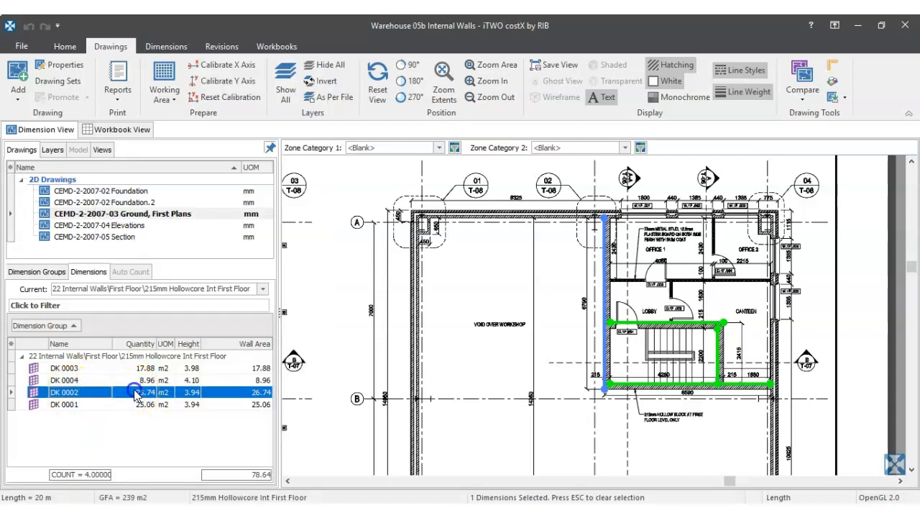
double_click(124, 398)
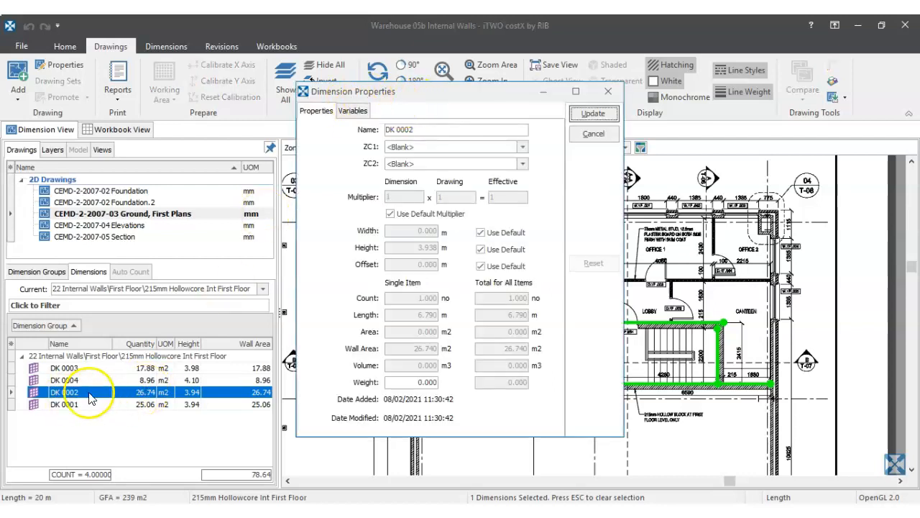
left_click(481, 249)
left_click(440, 247)
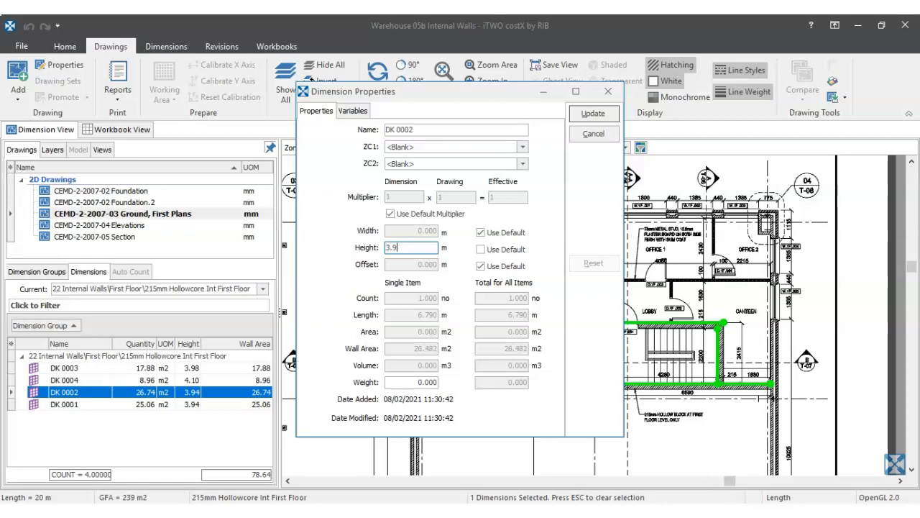
left_click(584, 116)
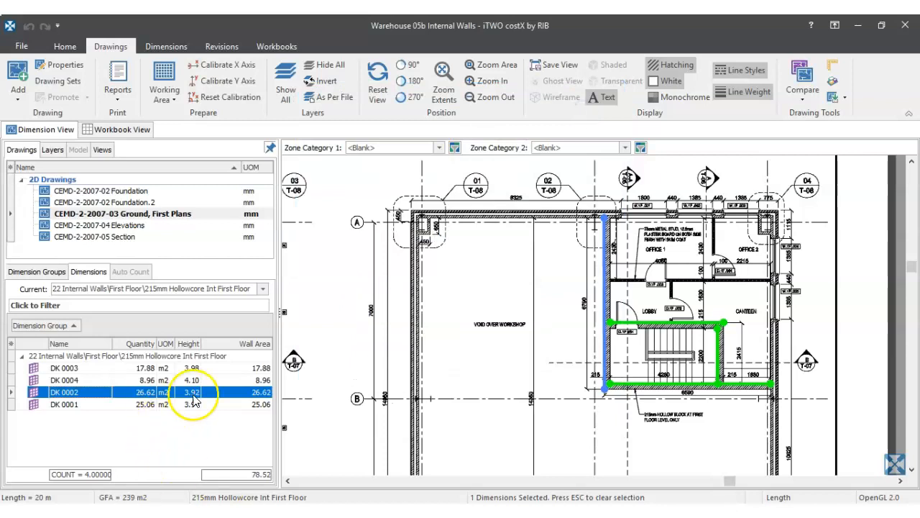
- Change the height of the hollowcore wall beside grid line B, along the stairs and canteen (DK 0001), to 4.23 m
left_click(113, 404)
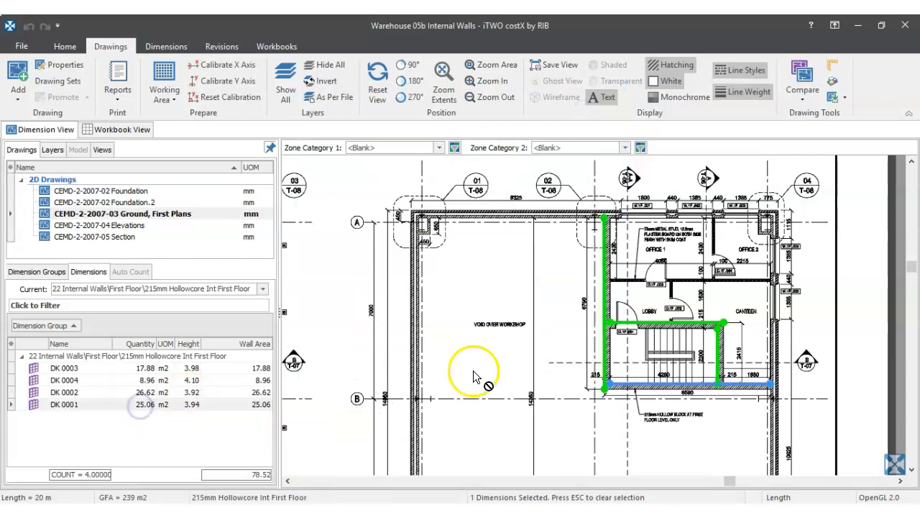
left_click(61, 404)
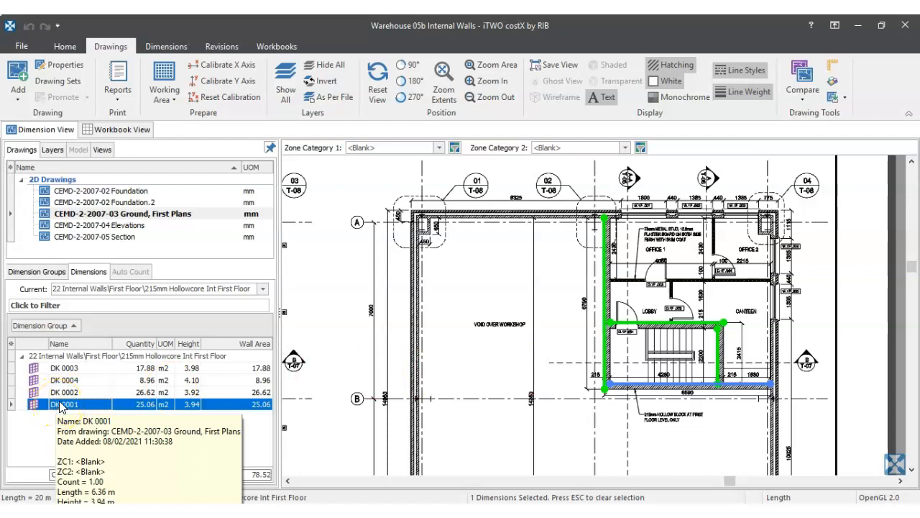
left_click(62, 406)
double_click(61, 407)
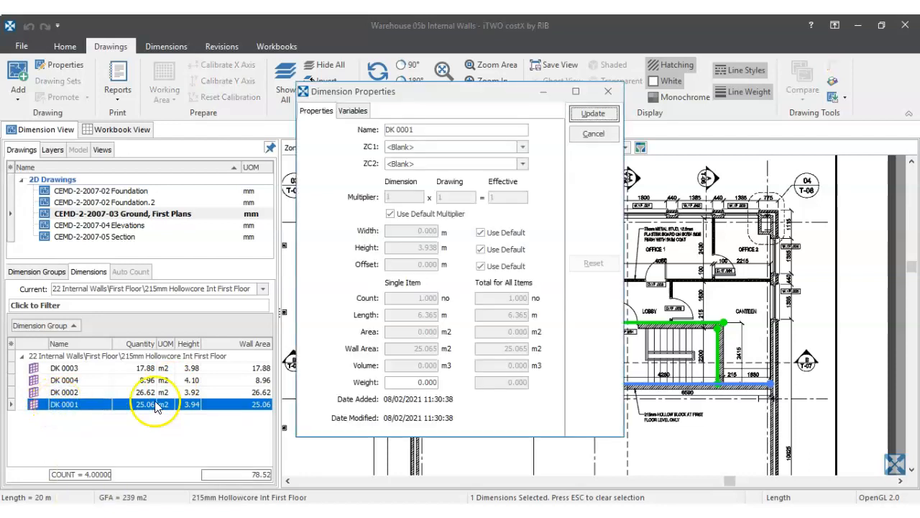
left_click(481, 249)
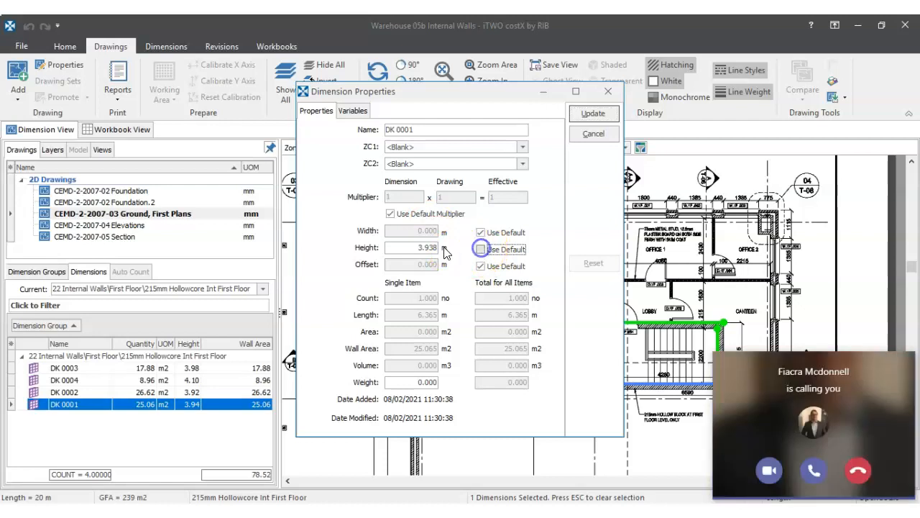
left_click(858, 470)
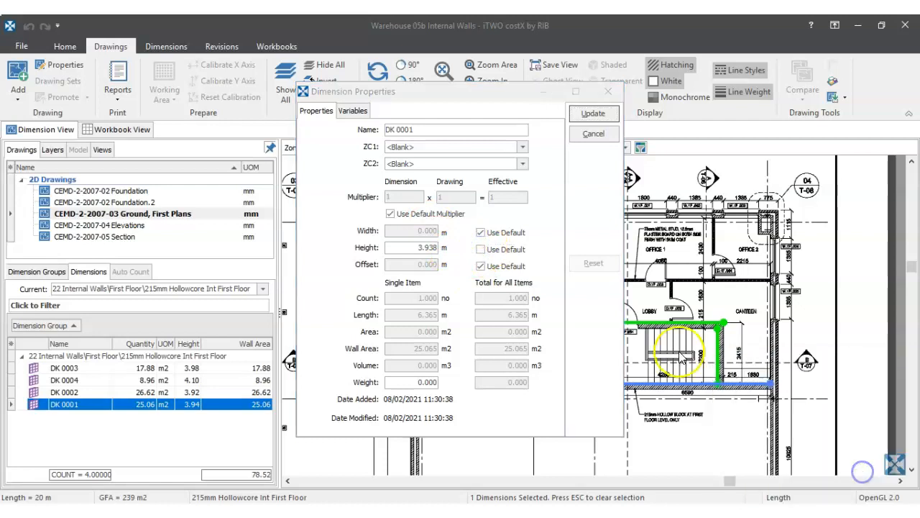
left_click(445, 247)
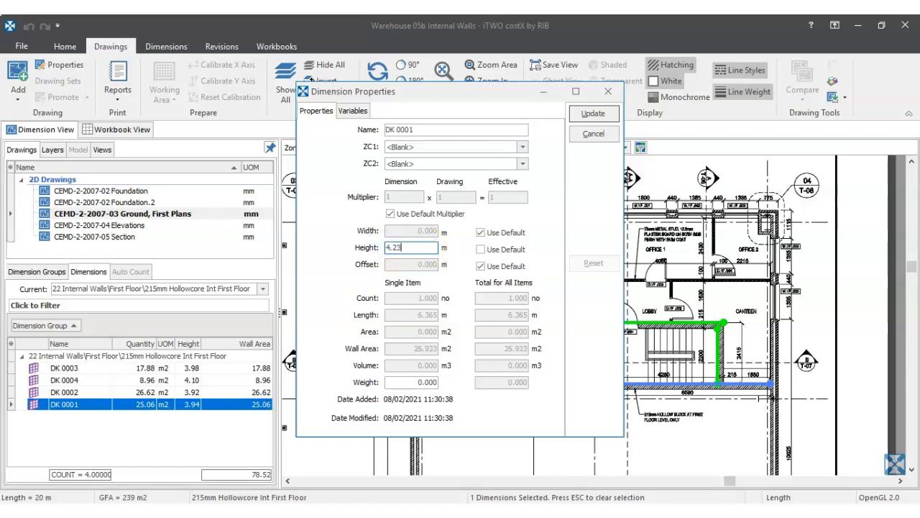
type("4.23")
left_click(593, 113)
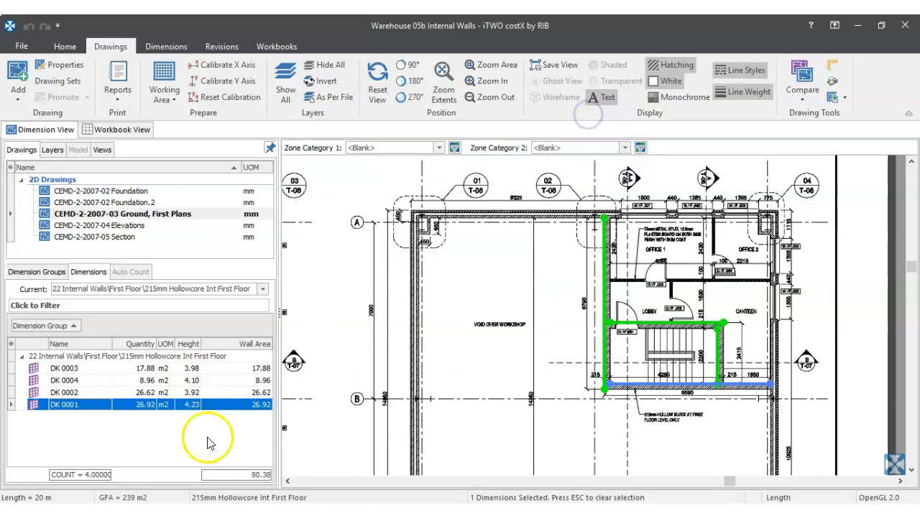
- Examine the measured first-floor hollowcore walls in 3D from several angles, and return to the 2D plan
left_click(59, 402)
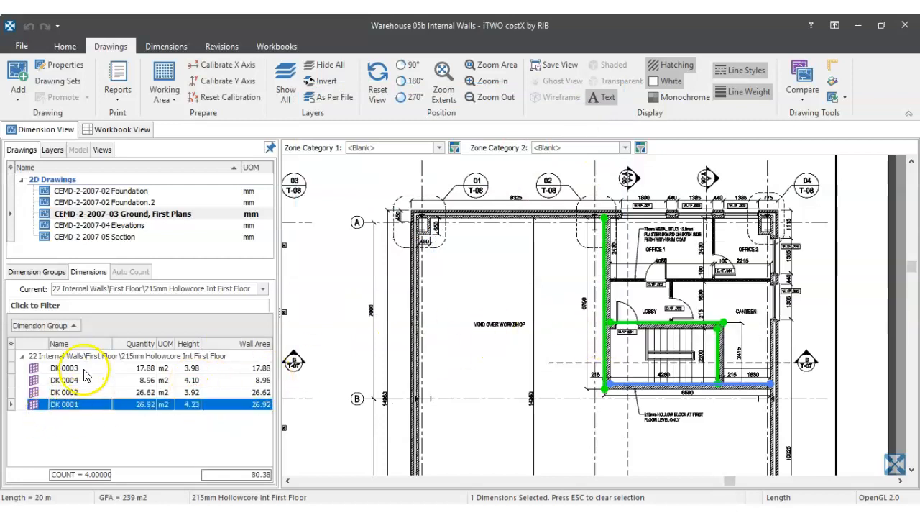
left_click(833, 80)
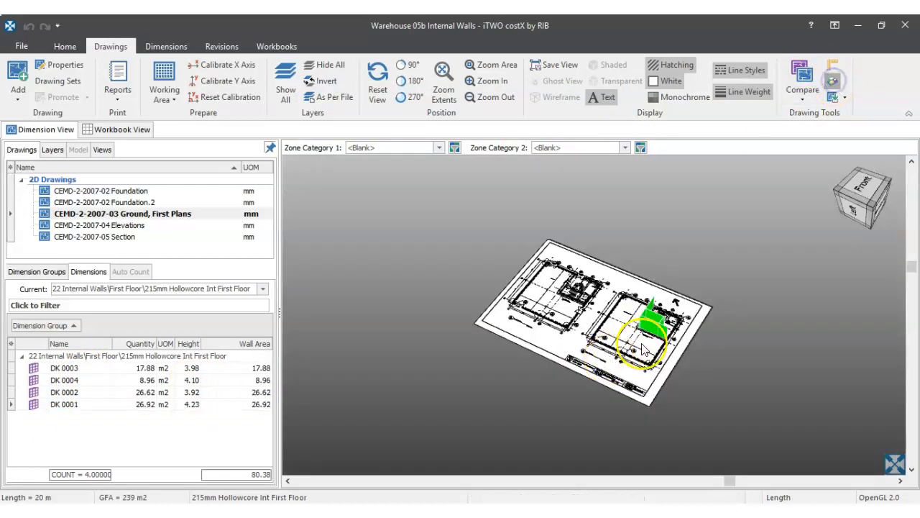
scroll(655, 325, "up", 5)
left_click_drag(660, 352, 584, 333)
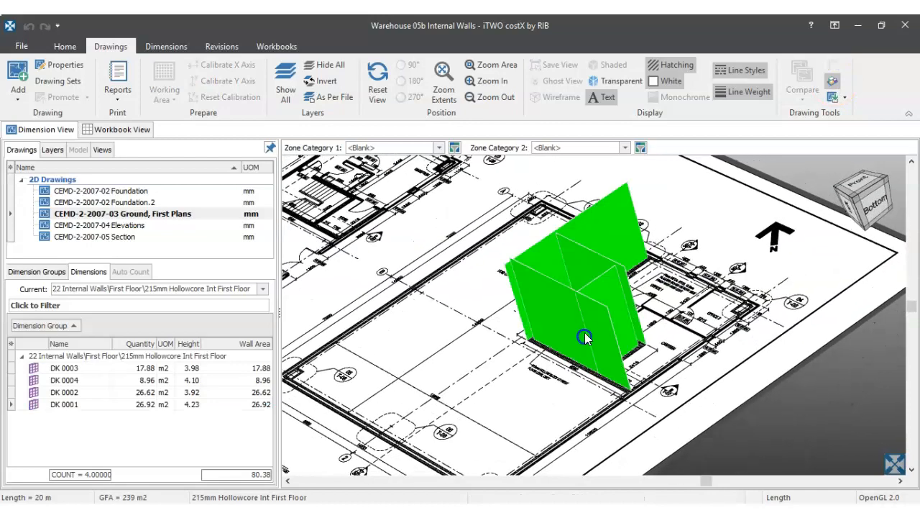
scroll(552, 278, "up", 3)
scroll(551, 277, "up", 3)
scroll(465, 229, "down", 3)
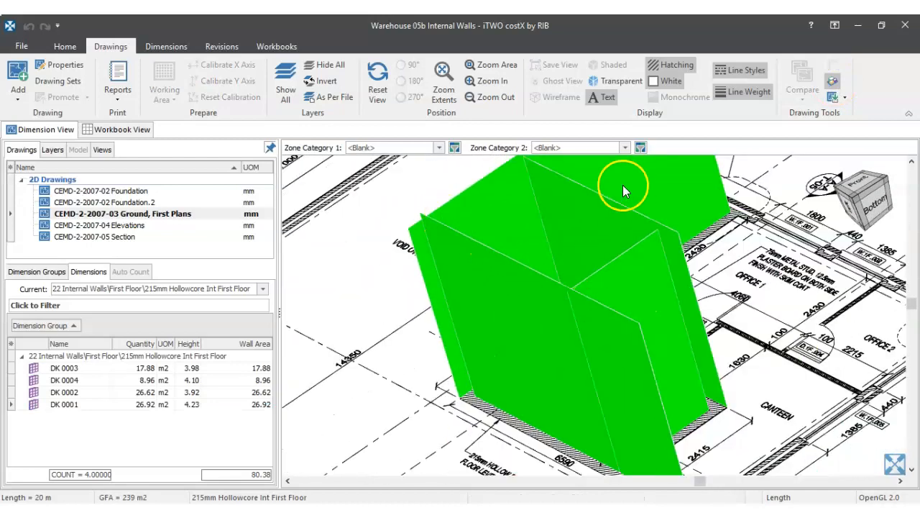
scroll(551, 231, "down", 5)
left_click_drag(513, 296, 454, 273)
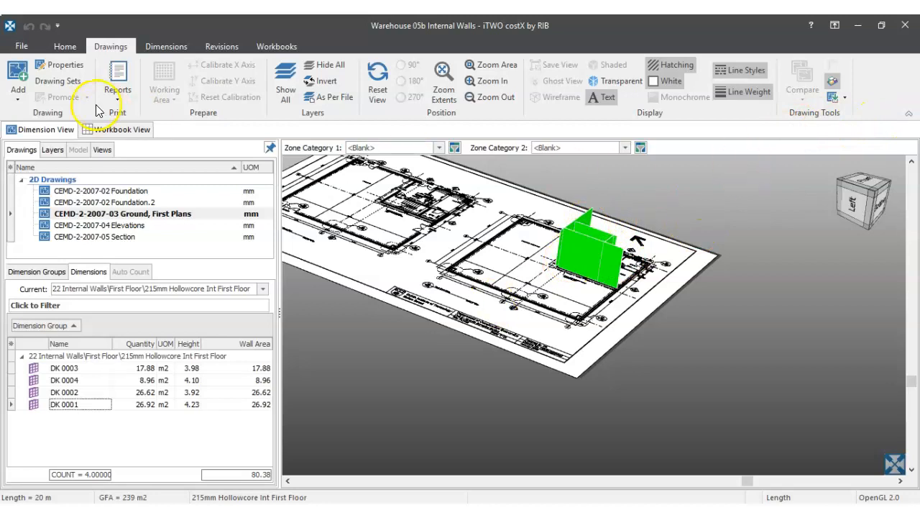
scroll(594, 206, "up", 3)
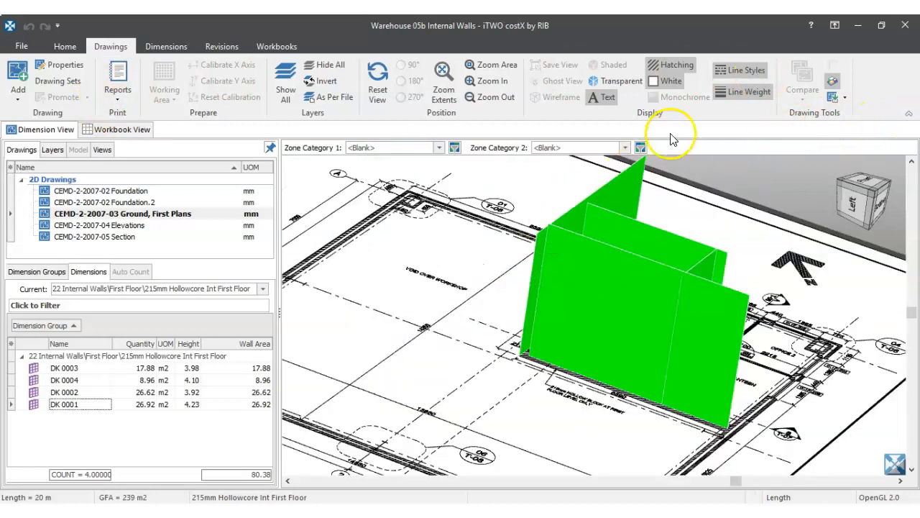
scroll(600, 245, "down", 3)
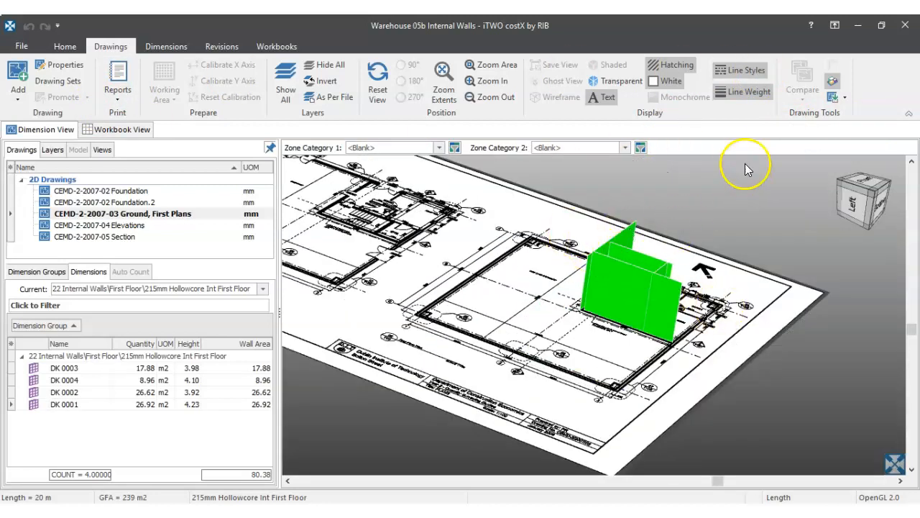
left_click(831, 90)
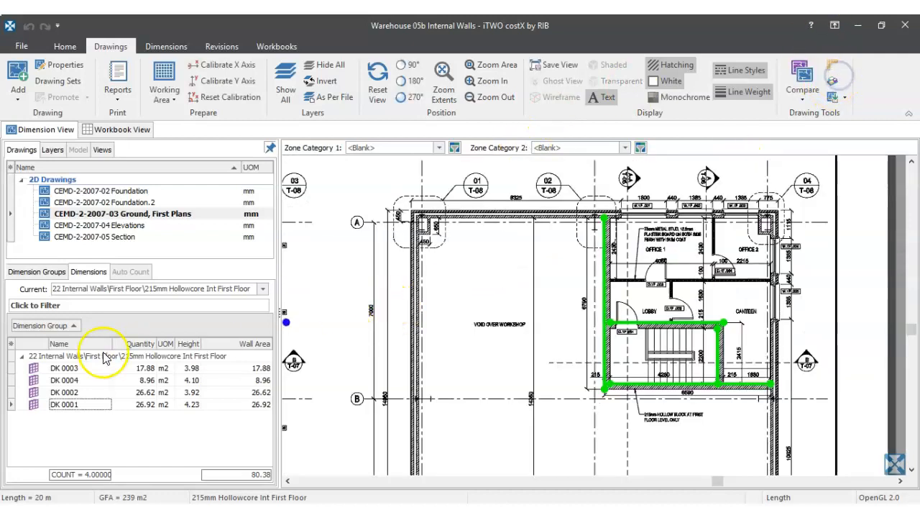
- List the dimension groups and review the measured 22 Internal Walls on the plans, first all together and separately for First Floor and Ground Floor
left_click(48, 271)
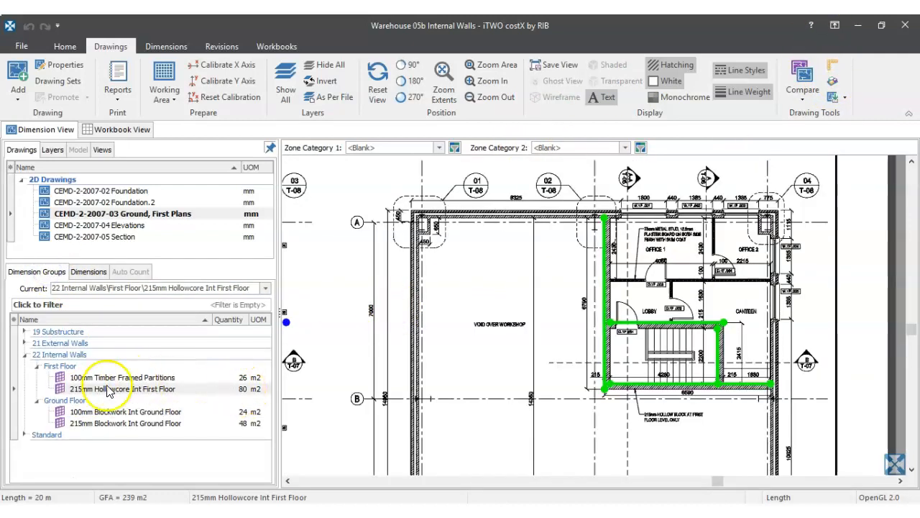
mouse_move(243, 394)
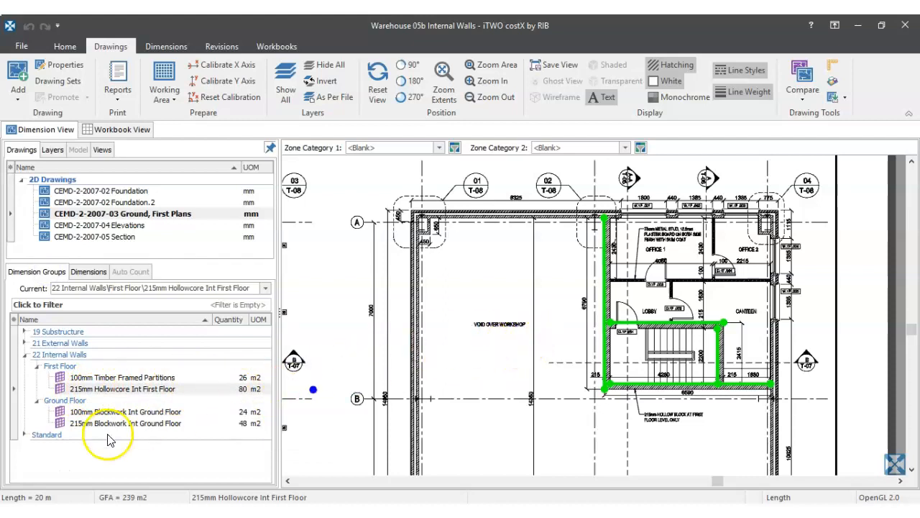
scroll(699, 266, "down", 3)
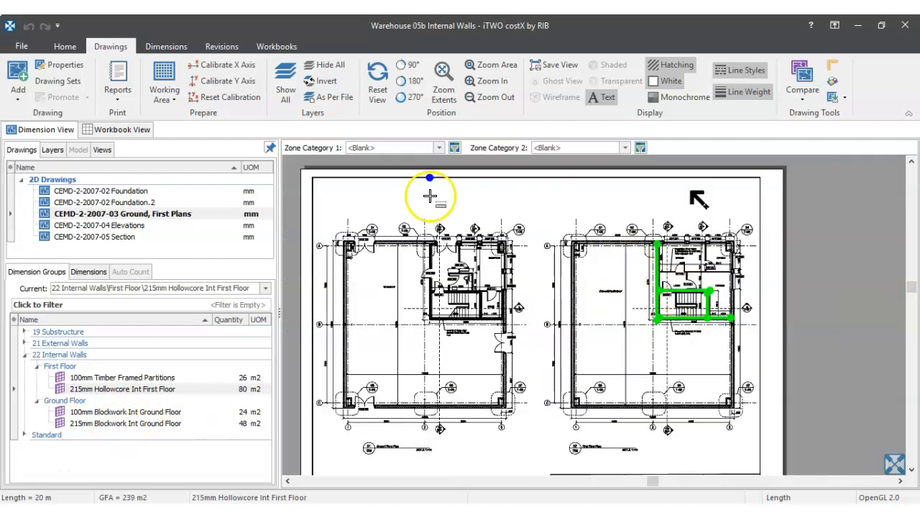
left_click(59, 355)
scroll(452, 267, "up", 3)
scroll(475, 279, "down", 3)
mouse_move(496, 299)
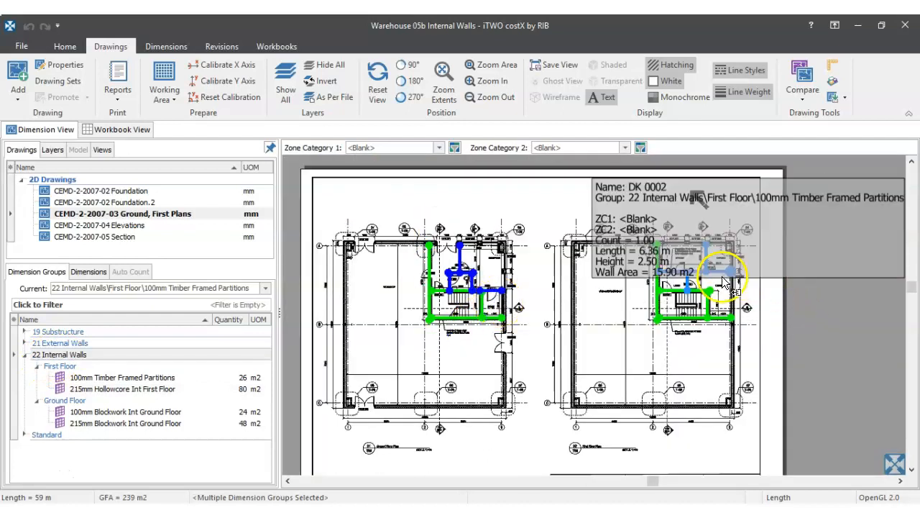
left_click(576, 286)
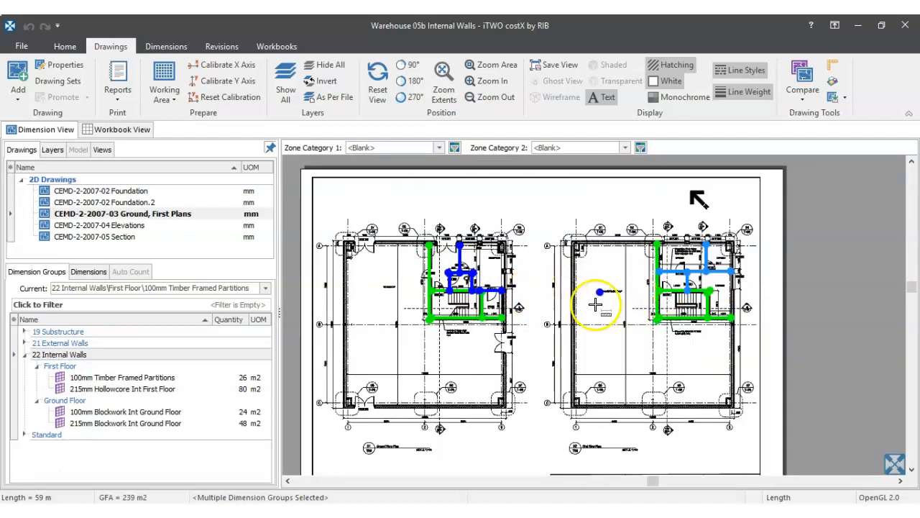
left_click(64, 367)
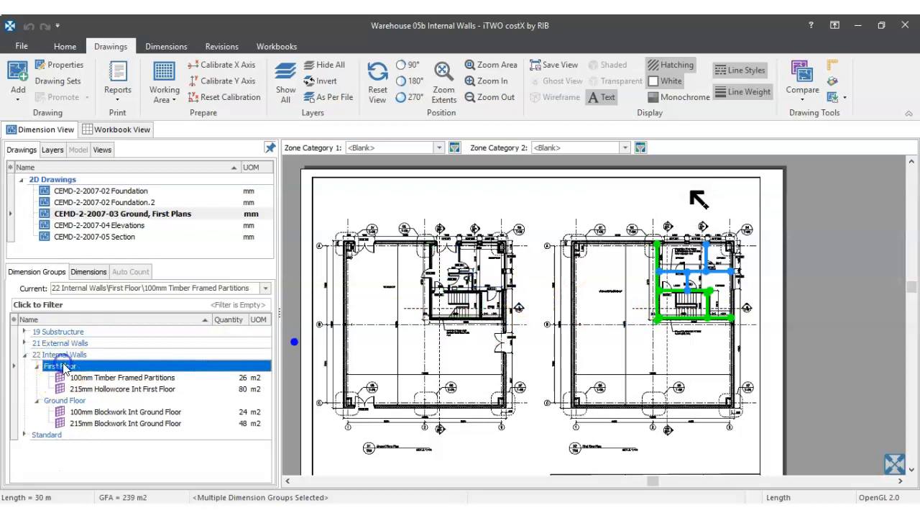
left_click(63, 400)
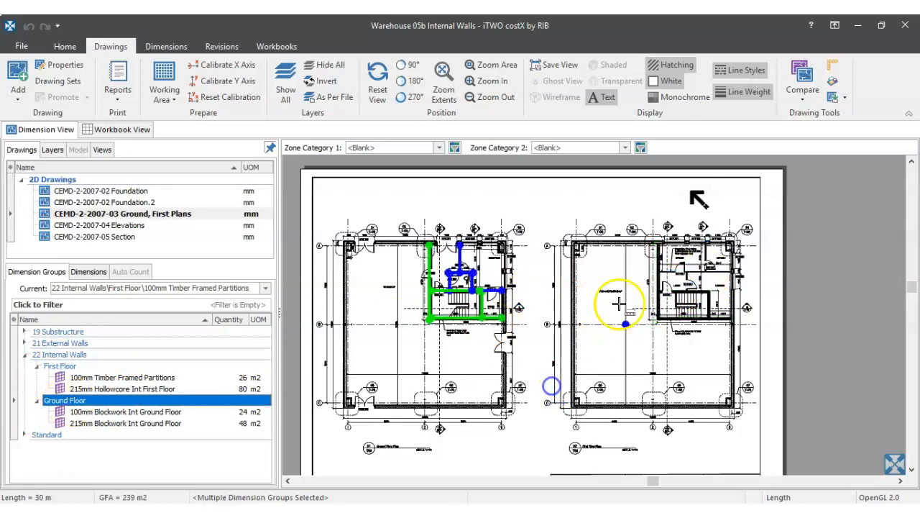
- Display 21 External Walls and 22 Internal Walls together and inspect their measured walls on both floor plans
left_click(61, 344)
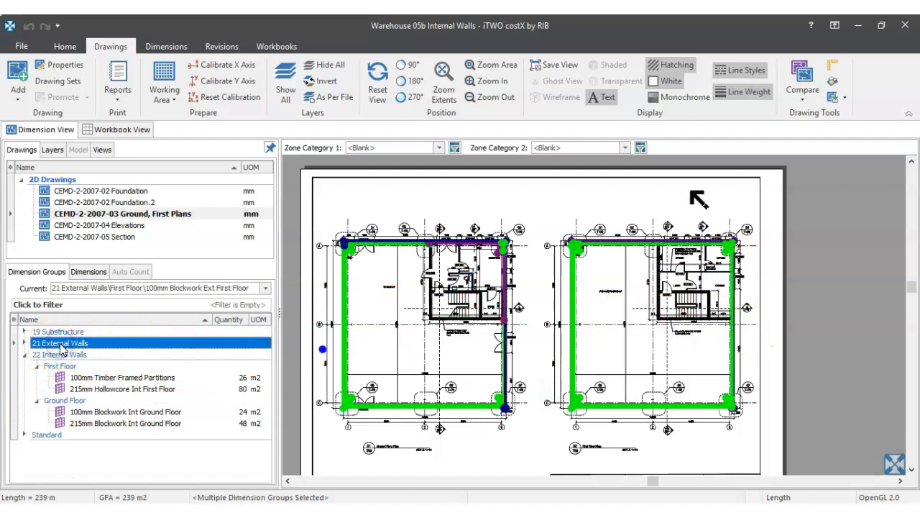
left_click(59, 355, "ctrl")
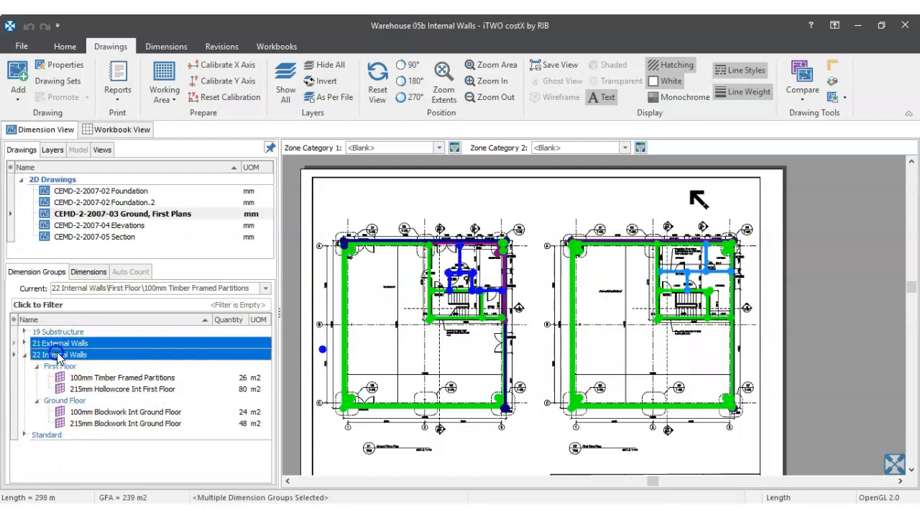
scroll(530, 298, "up", 3)
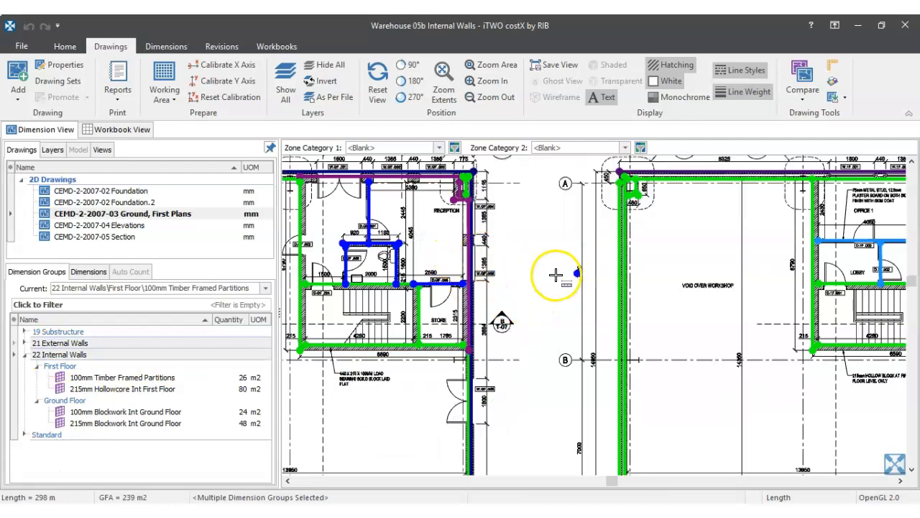
scroll(554, 274, "down", 3)
scroll(529, 244, "up", 4)
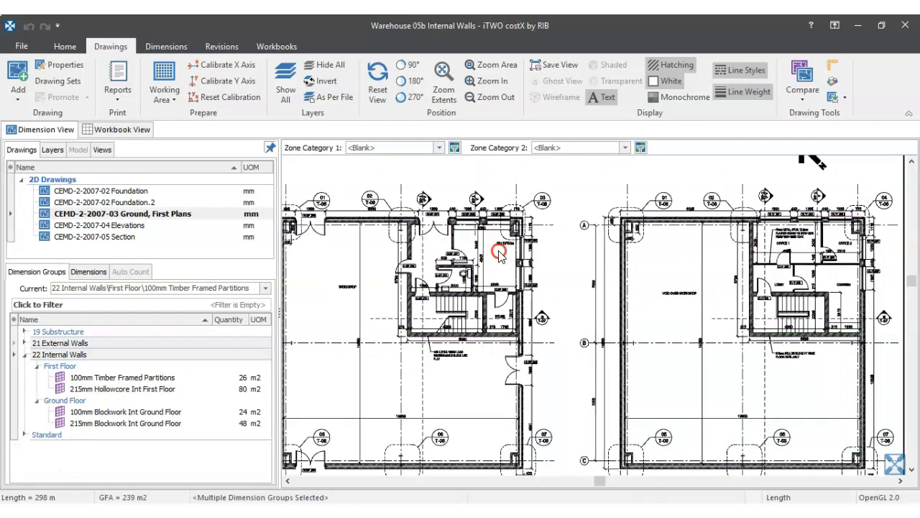
scroll(573, 237, "down", 1)
scroll(572, 237, "down", 3)
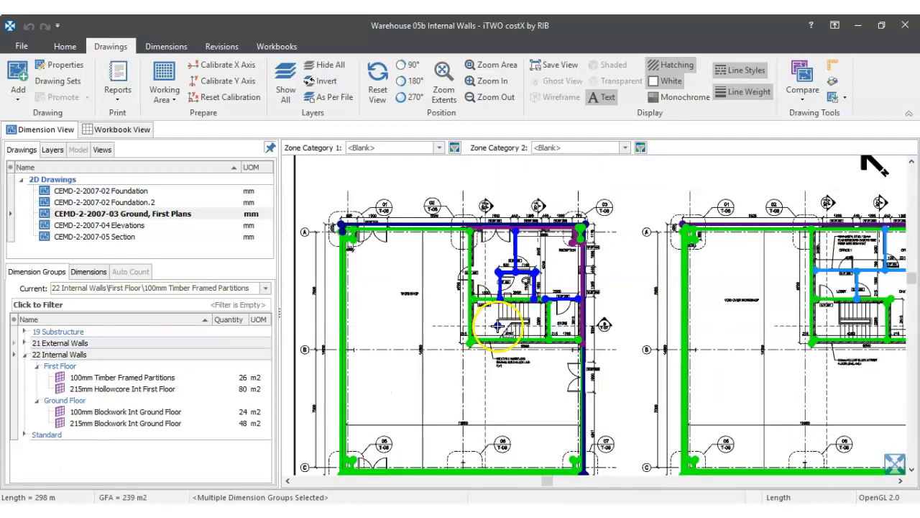
scroll(673, 320, "up", 1)
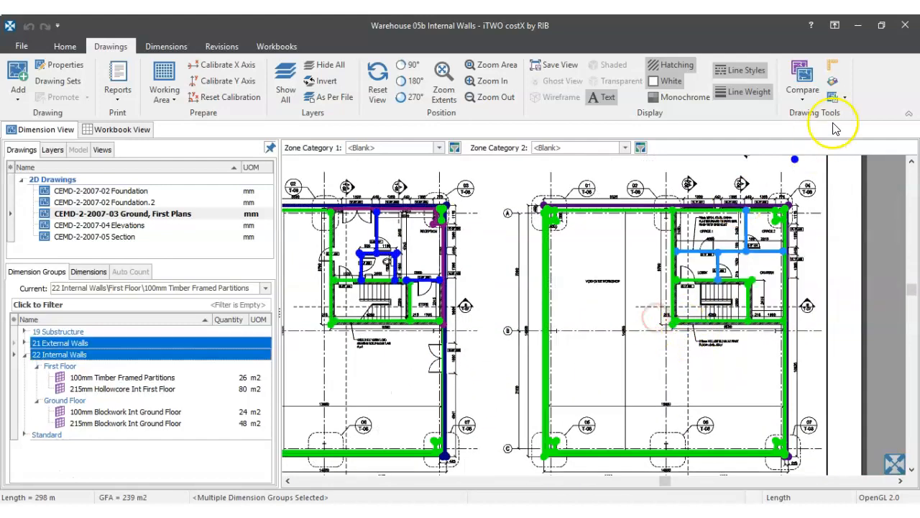
- Inspect the measured 21 External Walls and 22 Internal Walls of both floors in 3D, and return to the 2D plan
left_click(833, 81)
scroll(657, 333, "up", 5)
left_click_drag(702, 307, 659, 306)
scroll(818, 211, "up", 2)
scroll(817, 211, "down", 5)
left_click_drag(769, 284, 809, 281)
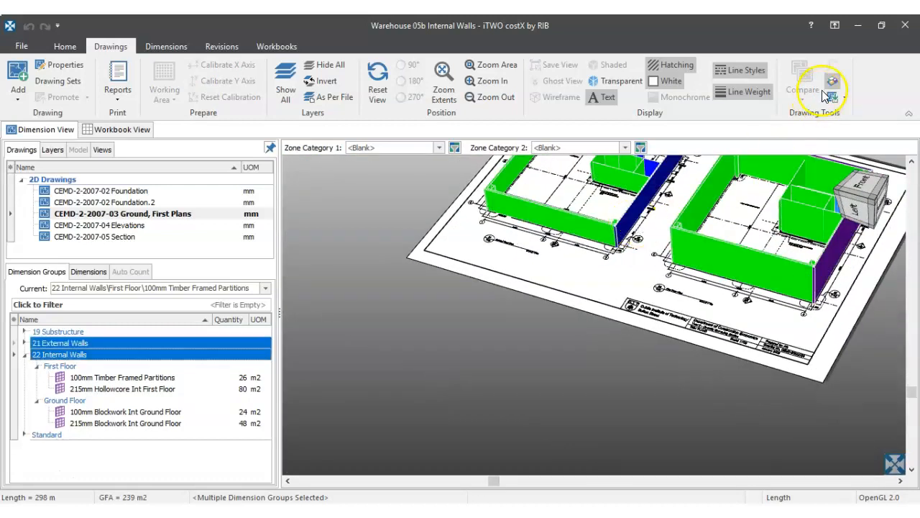
left_click_drag(631, 196, 633, 340)
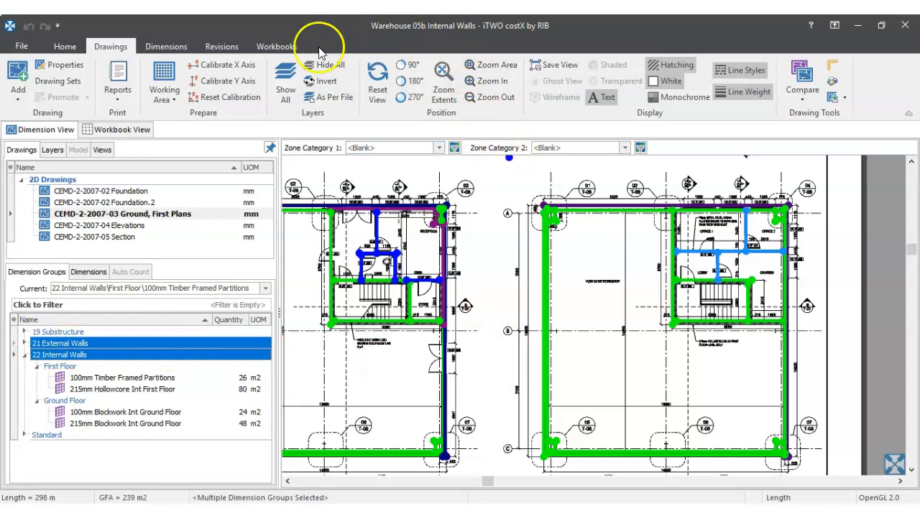
- Export the building Warehouse 05b Internal Walls to an EXF file of the same name in the Cost X EXF folder, with all building data
left_click(22, 45)
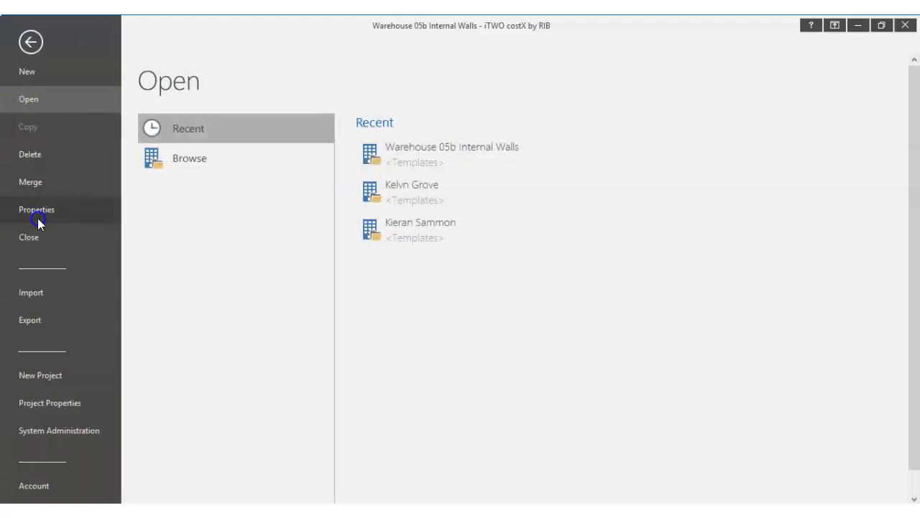
left_click(32, 322)
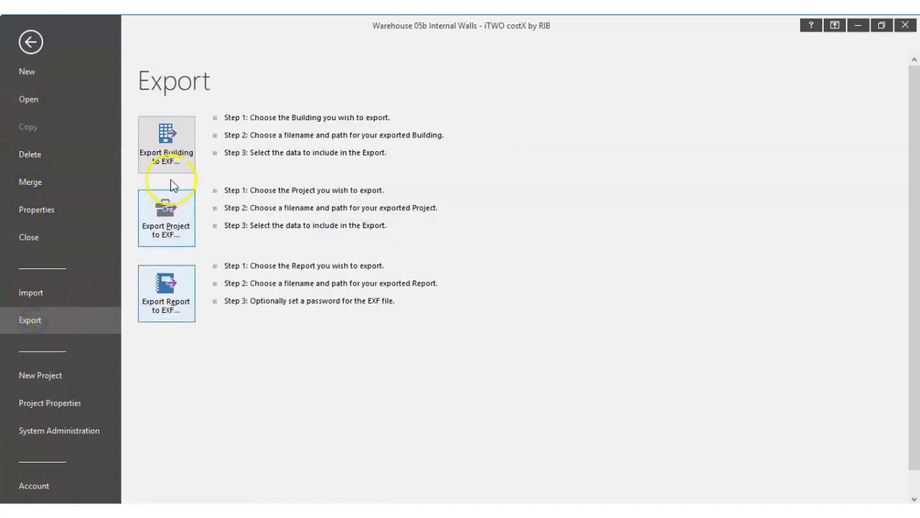
left_click(165, 153)
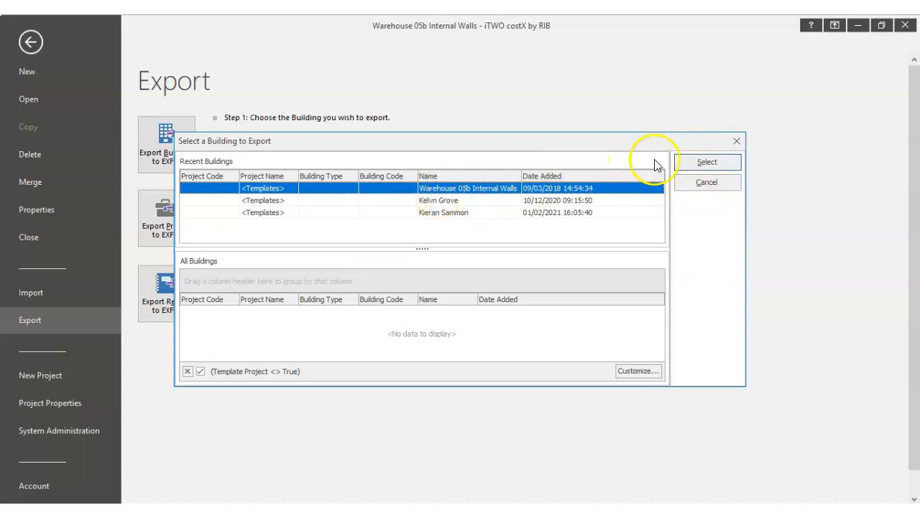
left_click(687, 162)
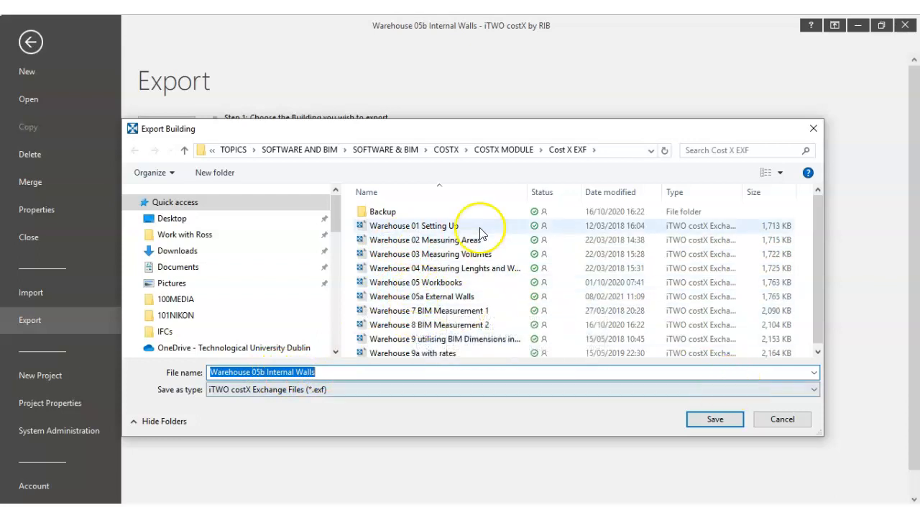
left_click(714, 422)
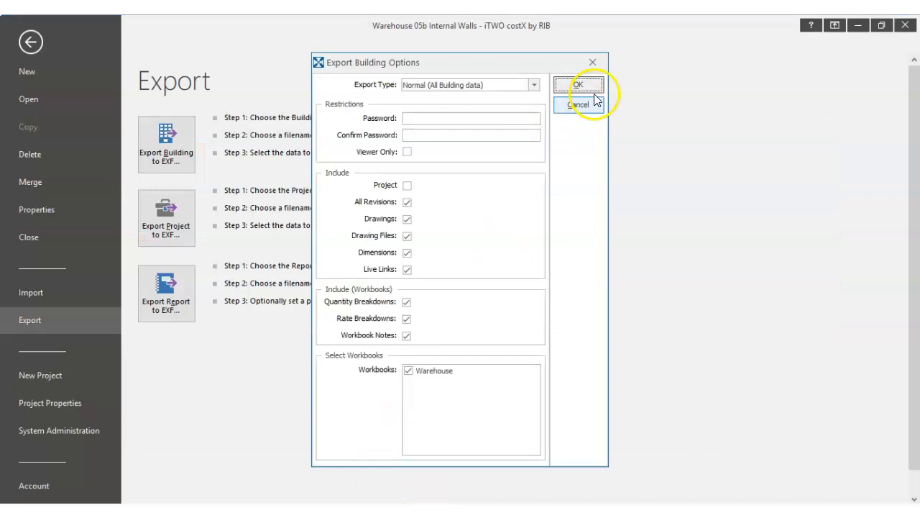
left_click(584, 84)
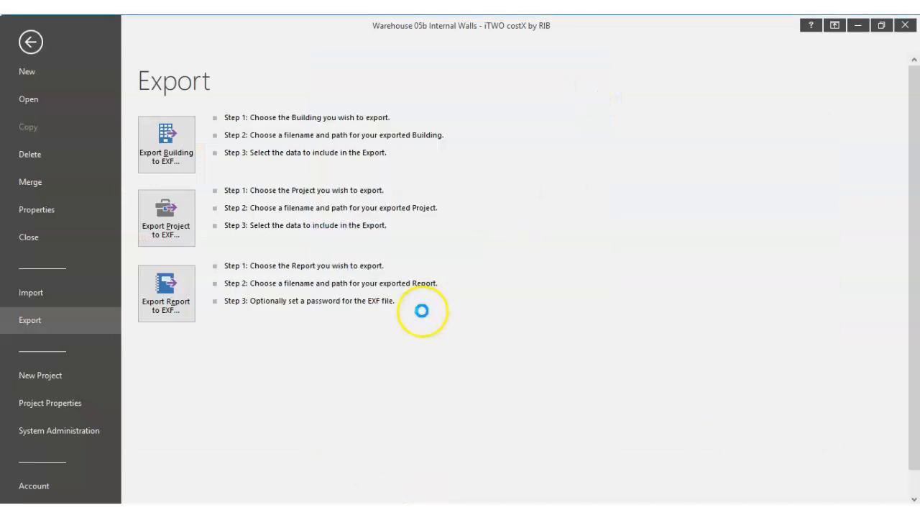
left_click(471, 286)
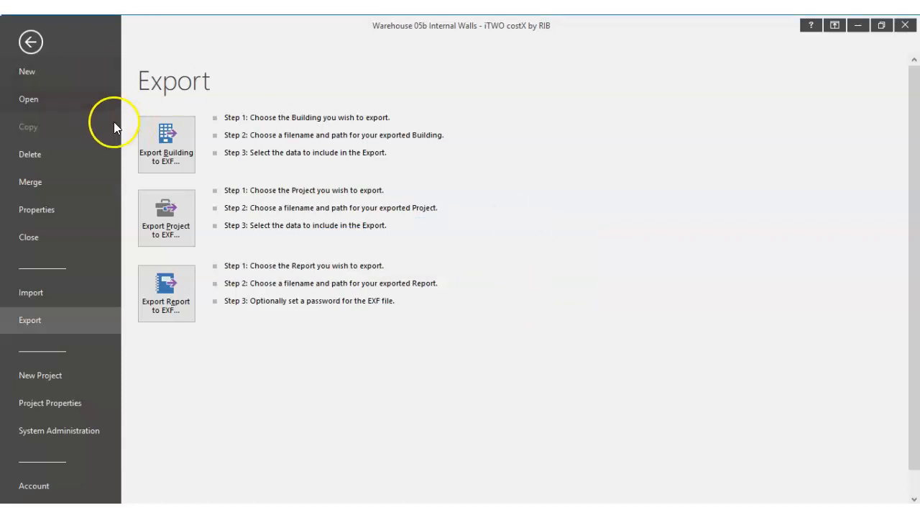
- Reopen the recent building Warehouse 05b Internal Walls and look over the measured walls on the ground and first floor plans
left_click(30, 99)
left_click(376, 155)
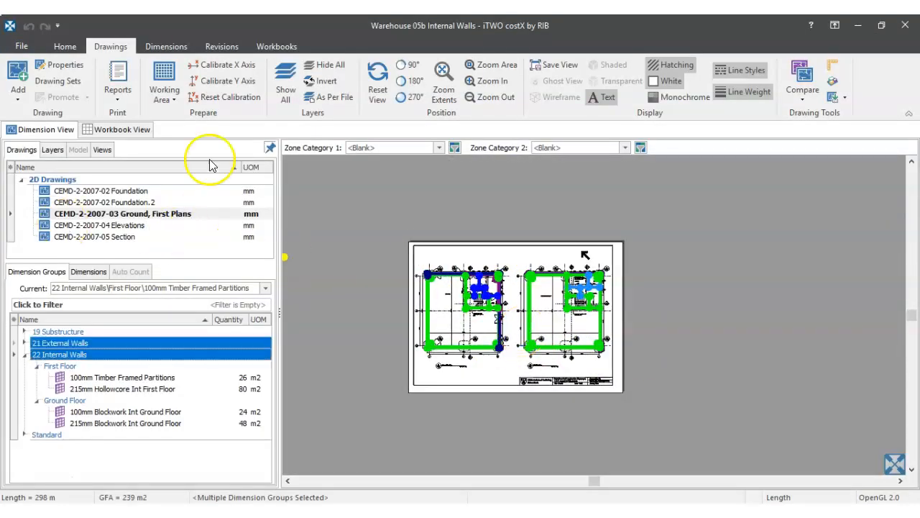
scroll(534, 314, "up", 3)
left_click(597, 334)
left_click_drag(596, 334, 656, 330)
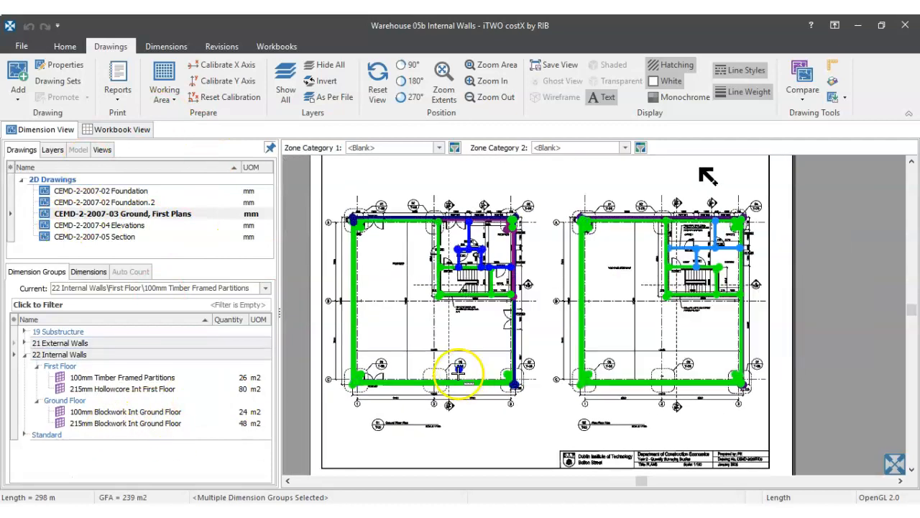